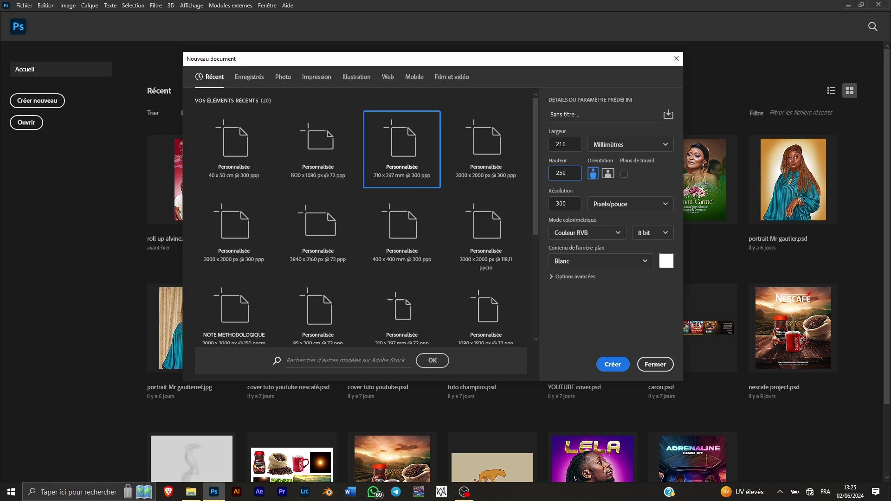
Name the new 210 × 250 mm, 300 ppi document "fc25 demo" and create it
drag(583, 115, 539, 115)
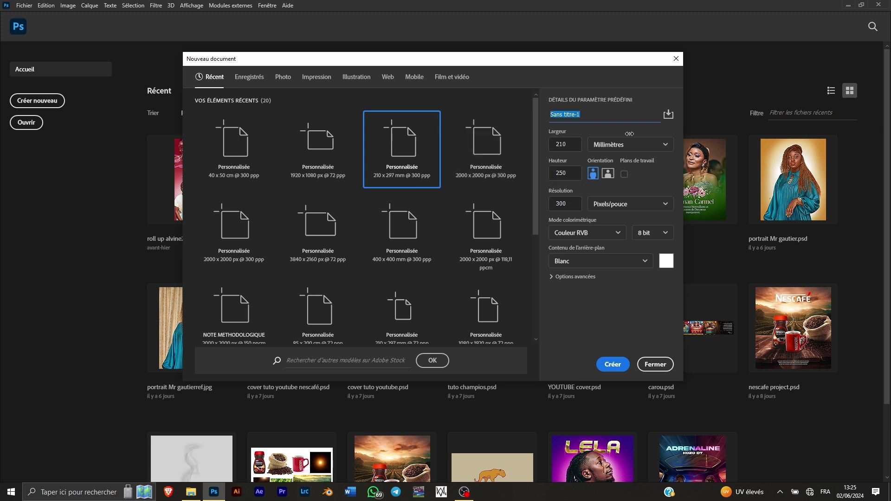
text(fc25 demo)
click(619, 365)
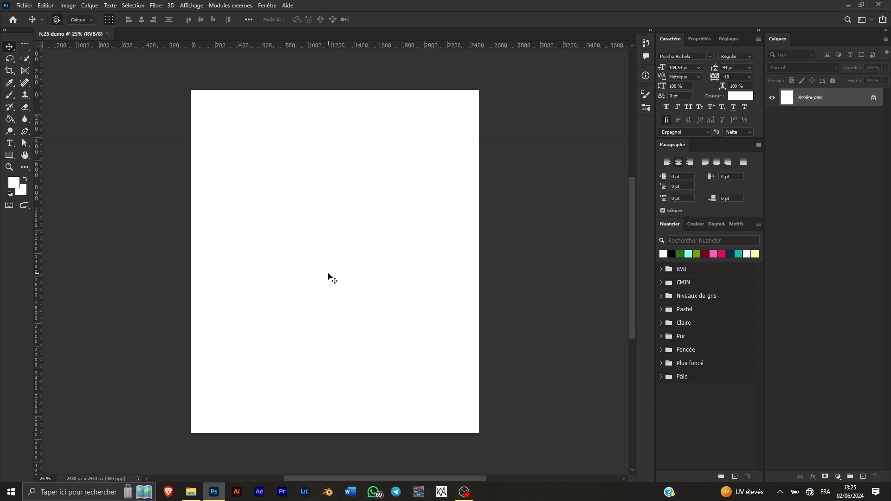
Place the "Un_lundi_matin" photo of the shouting footballer from the Nouveau dossier (8) folder into the document
click(9, 168)
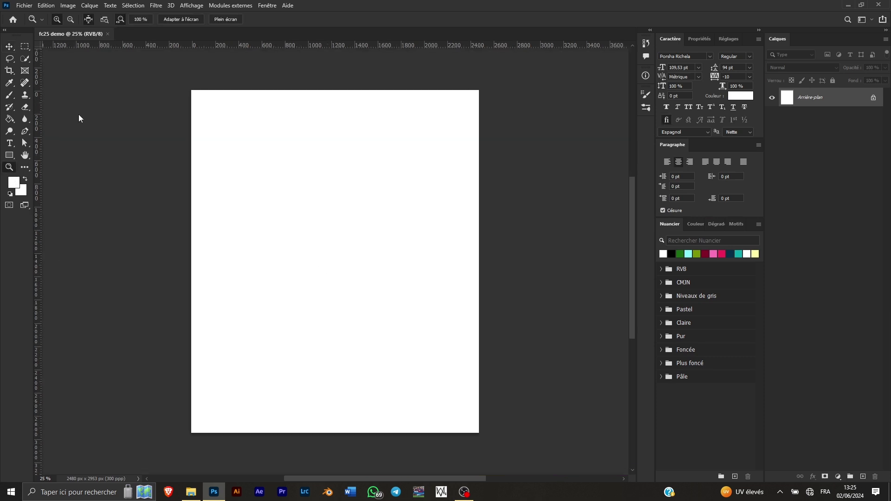
click(181, 19)
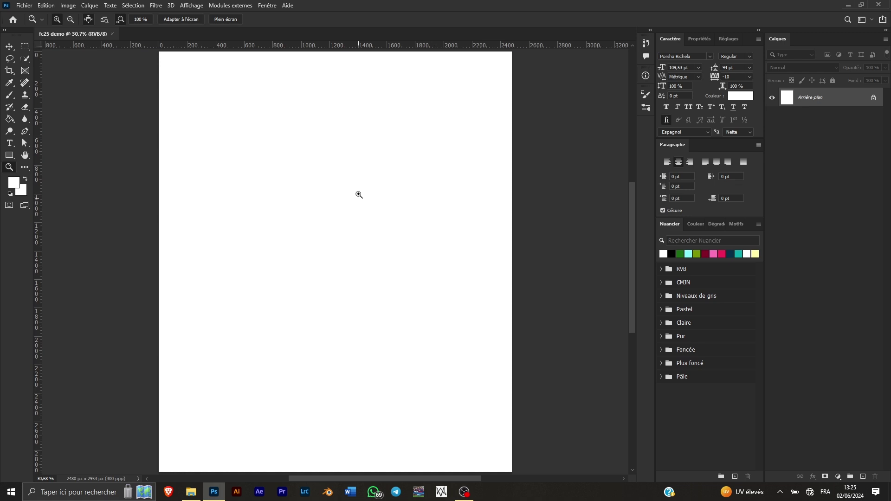
mouse_move(359, 194)
mouse_down()
mouse_move(340, 195)
mouse_move(352, 203)
mouse_up()
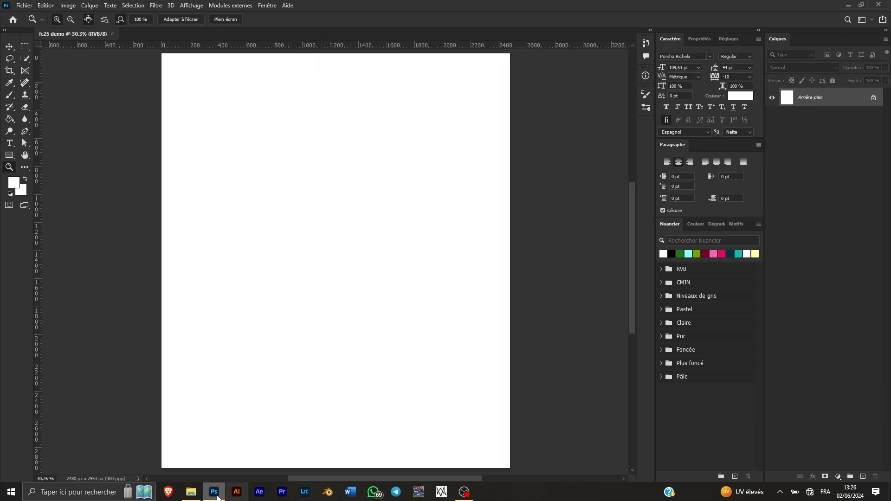
click(191, 492)
click(243, 134)
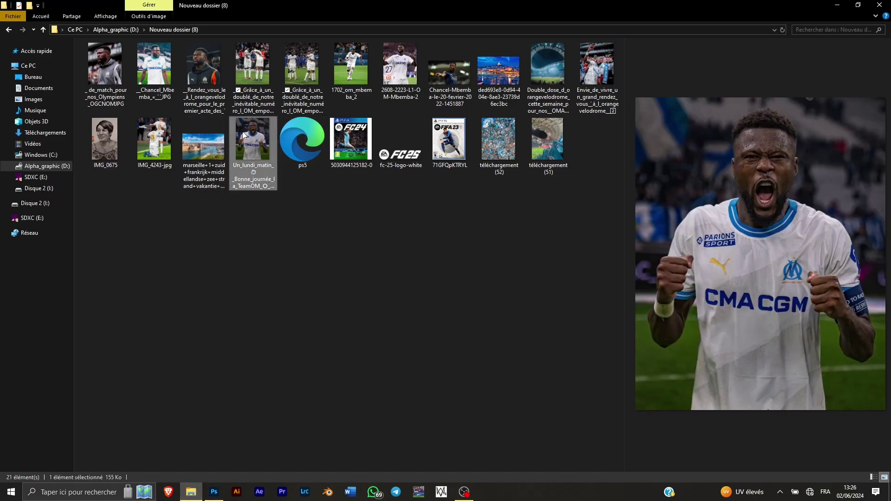
drag(252, 165, 301, 317)
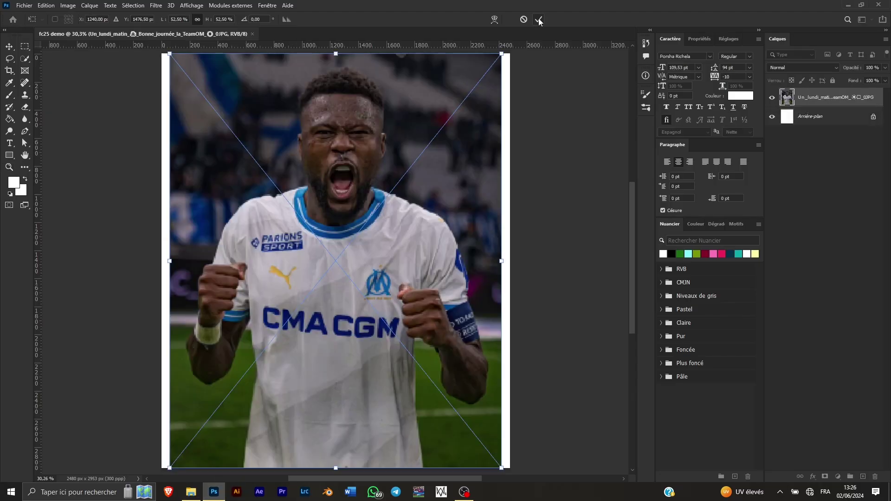
click(538, 20)
Select the footballer with Select Subject and add the missing edges of both ears to the selection with the Lasso
click(27, 59)
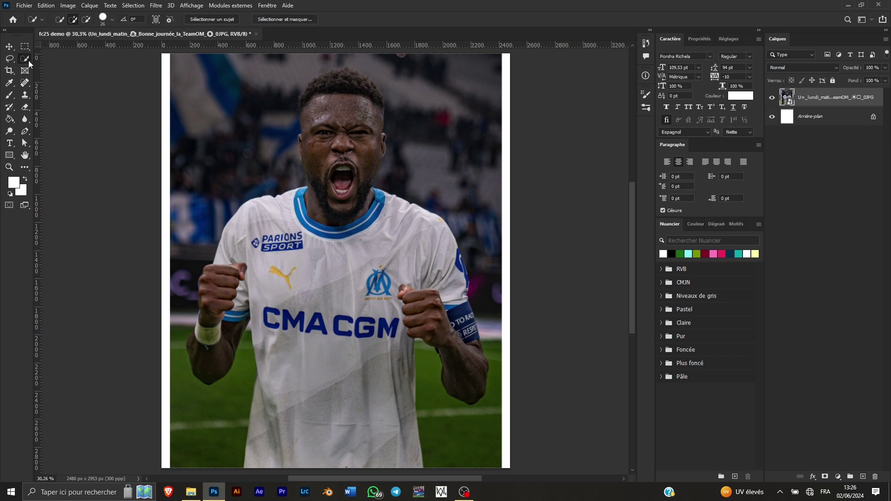
click(218, 21)
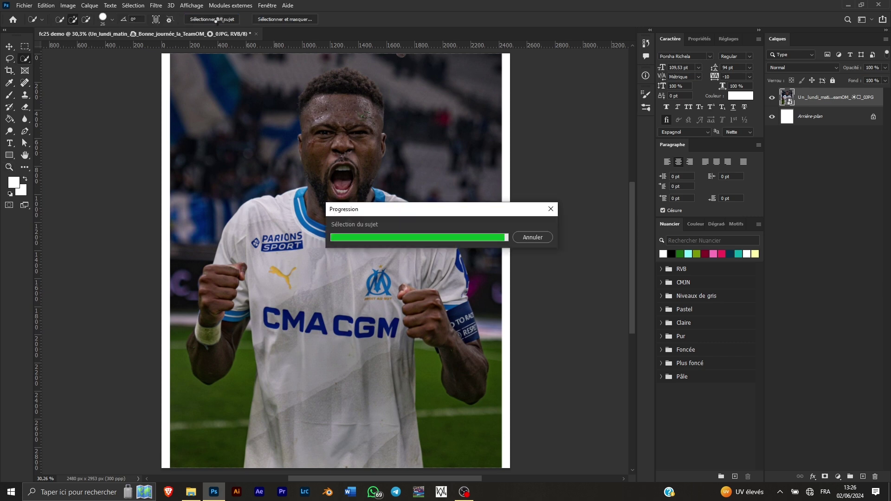
scroll(284, 130, up, 2)
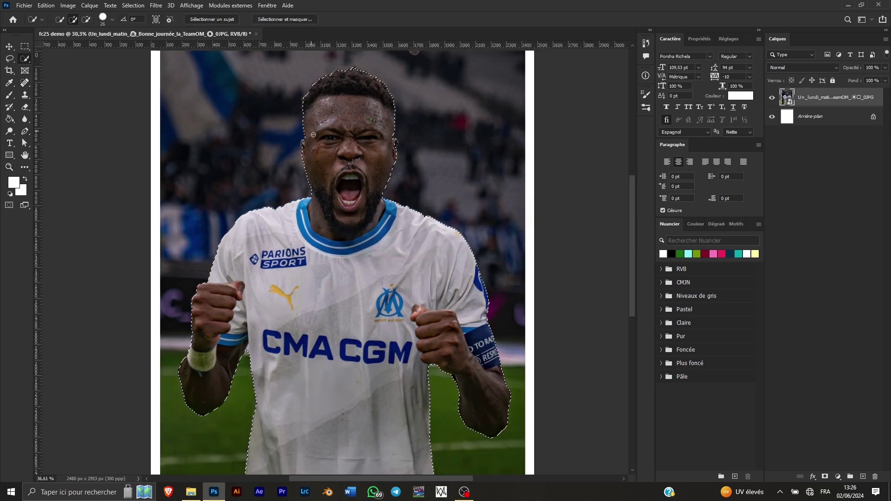
scroll(283, 131, up, 6)
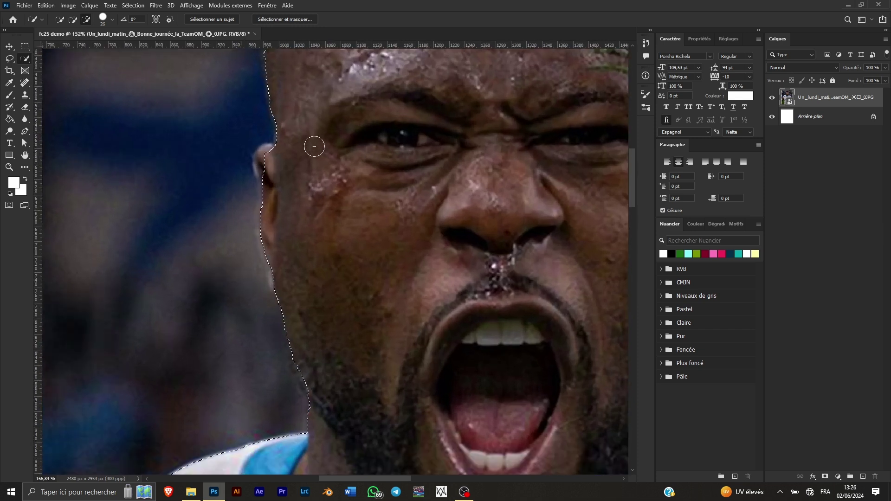
click(9, 59)
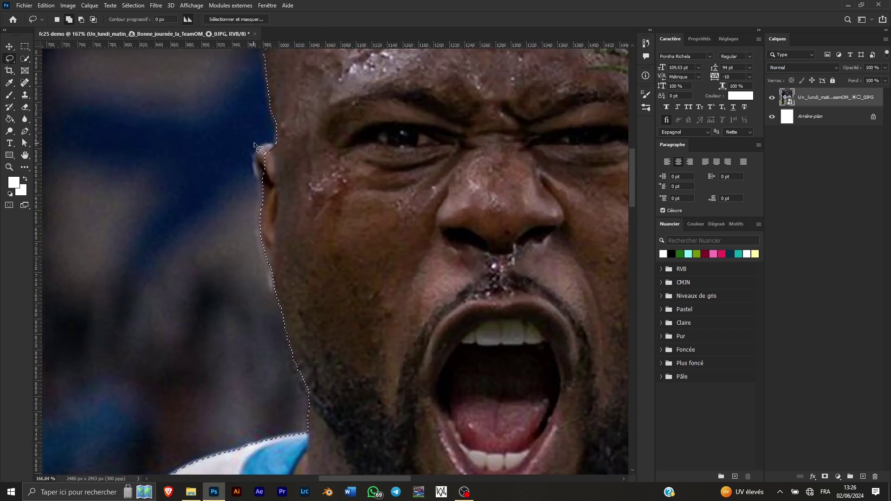
mouse_move(271, 146)
mouse_down()
mouse_move(260, 145)
mouse_move(252, 170)
mouse_move(283, 286)
mouse_up()
mouse_move(515, 162)
mouse_down()
mouse_move(385, 222)
mouse_move(304, 239)
mouse_up()
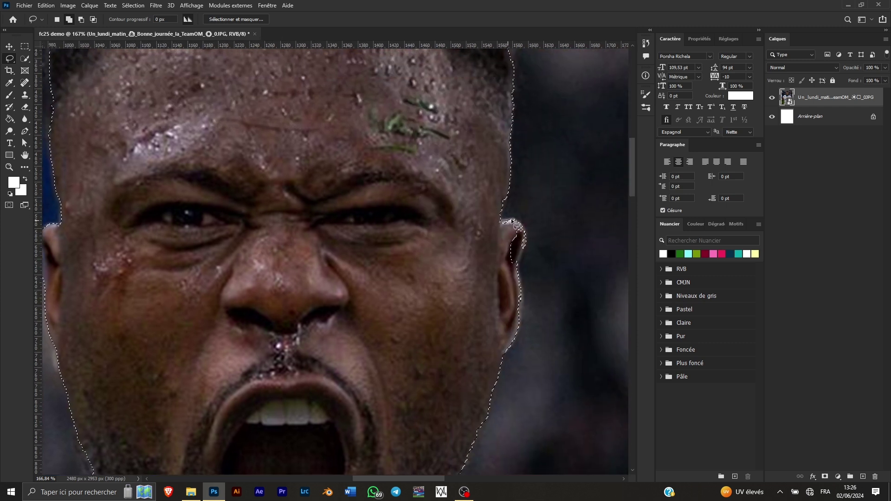
mouse_move(524, 238)
mouse_down()
mouse_move(510, 283)
mouse_move(525, 238)
mouse_move(514, 294)
mouse_move(520, 325)
mouse_move(518, 275)
mouse_move(518, 326)
mouse_move(495, 364)
mouse_up()
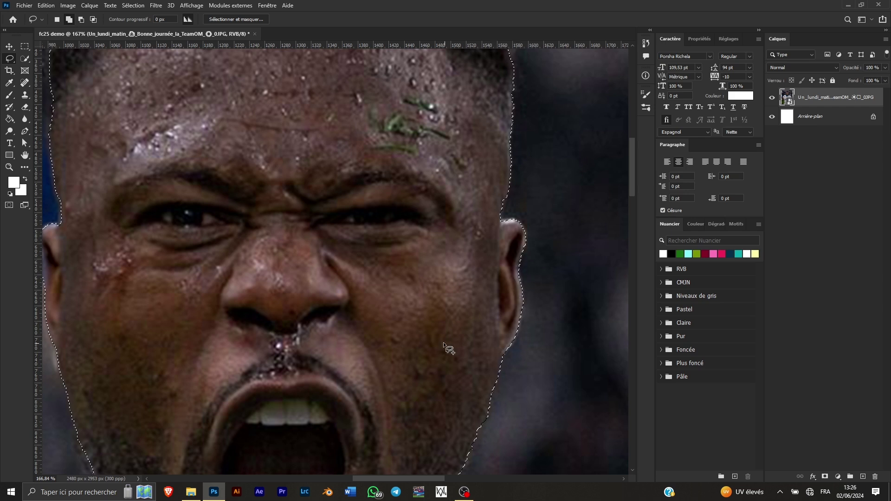
Extend the selection around the outline of the footballer's hair and temples with the Lasso
scroll(438, 310, down, 3)
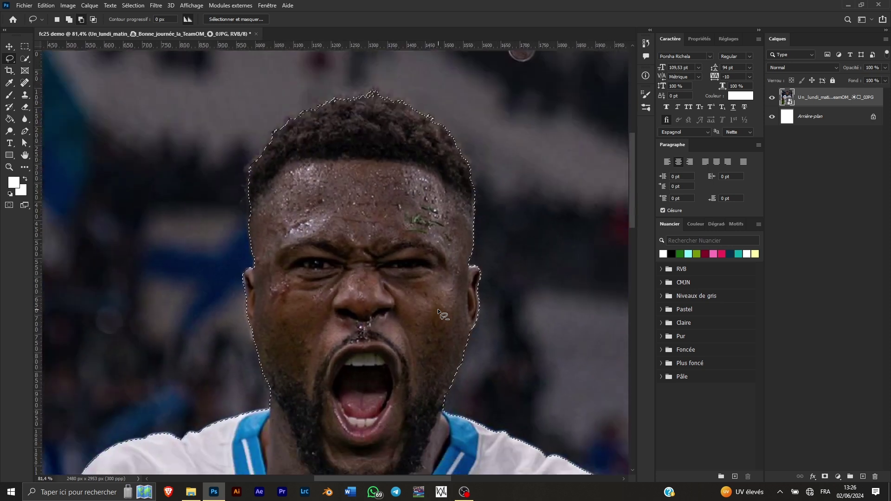
scroll(430, 129, up, 2)
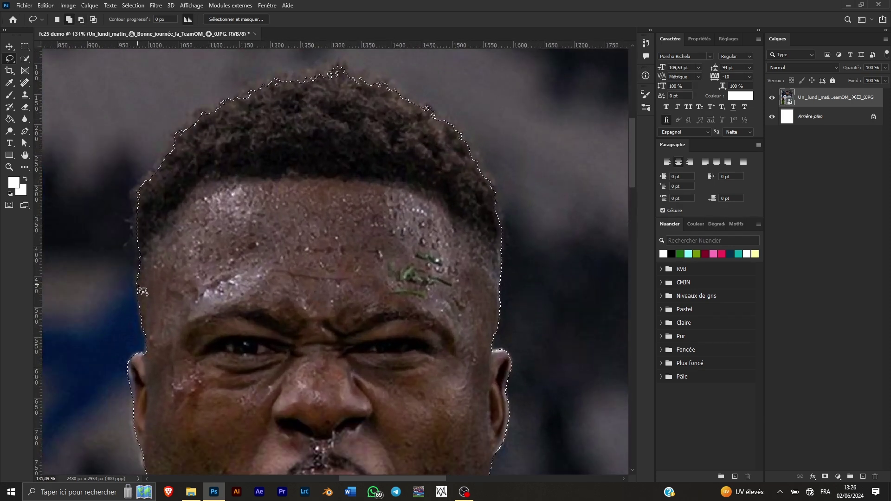
mouse_move(137, 240)
mouse_down()
mouse_move(134, 189)
mouse_move(198, 109)
mouse_move(330, 60)
mouse_move(374, 74)
mouse_move(451, 123)
mouse_move(499, 189)
mouse_move(503, 225)
mouse_move(480, 252)
mouse_move(356, 257)
mouse_move(185, 290)
mouse_move(139, 280)
mouse_up()
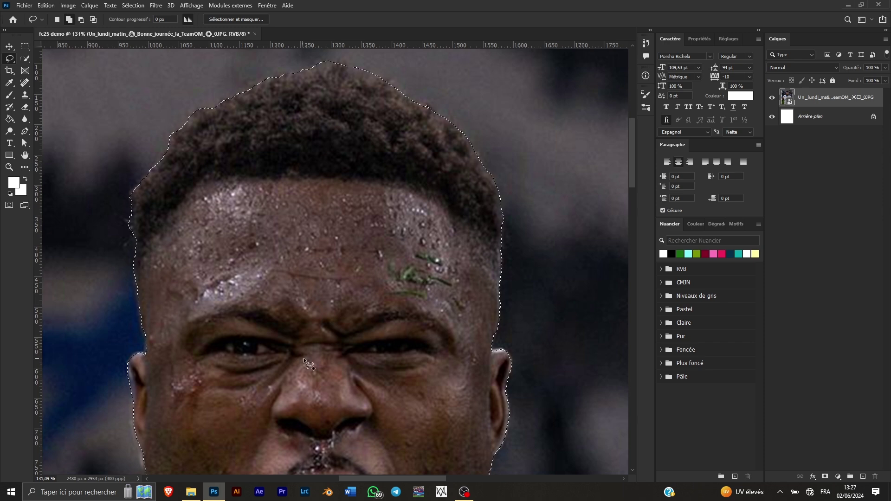
Subtract the leftover background between the shirt and the arm with the wristband from the selection, using the Lasso
key(z)
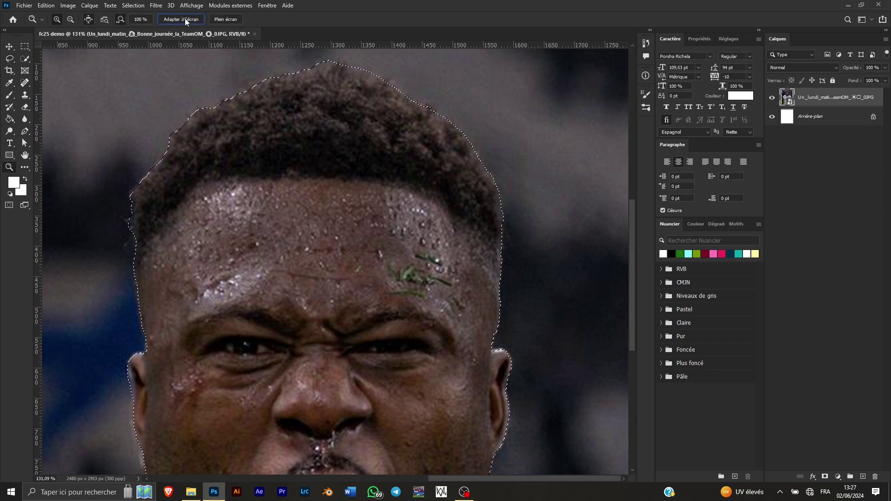
click(184, 19)
mouse_move(434, 336)
mouse_down()
mouse_move(452, 334)
mouse_move(438, 336)
mouse_up()
drag(188, 319, 218, 292)
click(9, 59)
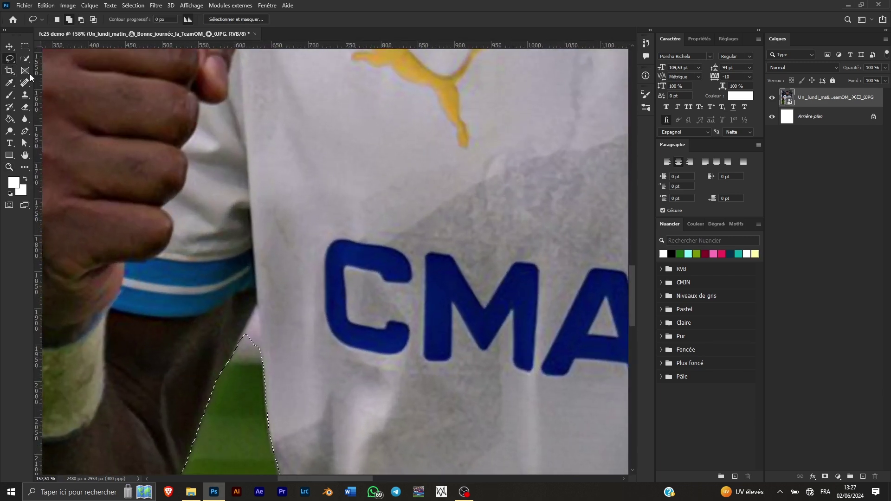
key(alt)
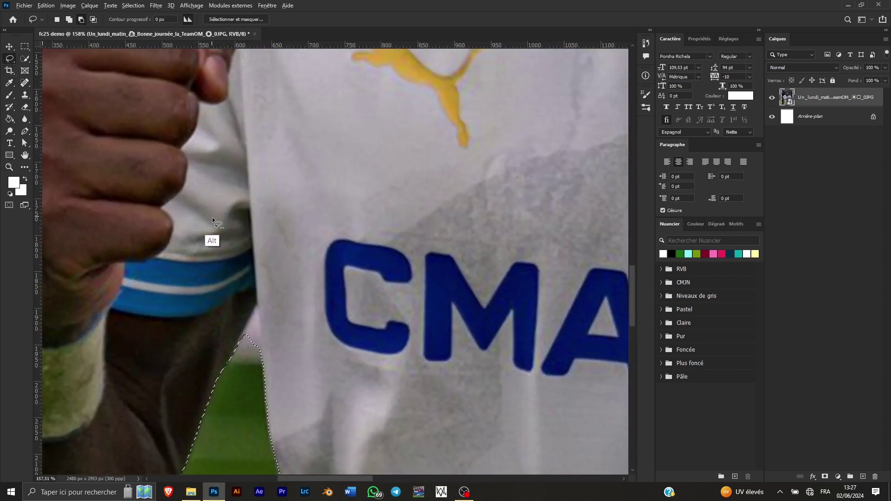
click(239, 342)
click(256, 306)
alt+click(262, 344)
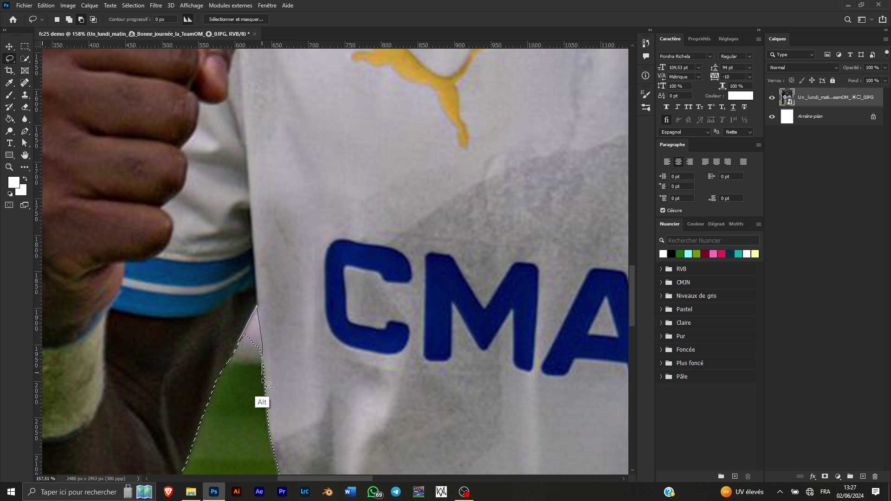
alt+click(265, 400)
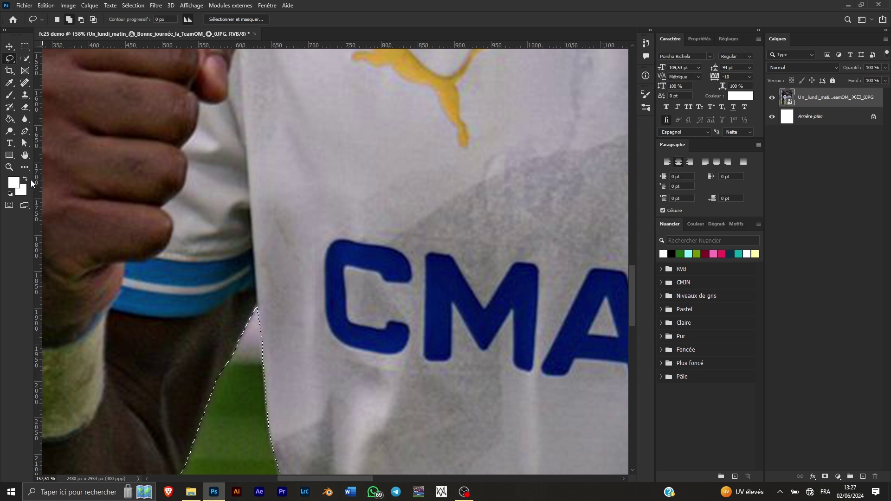
Correct the selection edge along the wristband and the adjoining wrist and forearm with the Lasso
click(9, 167)
click(181, 20)
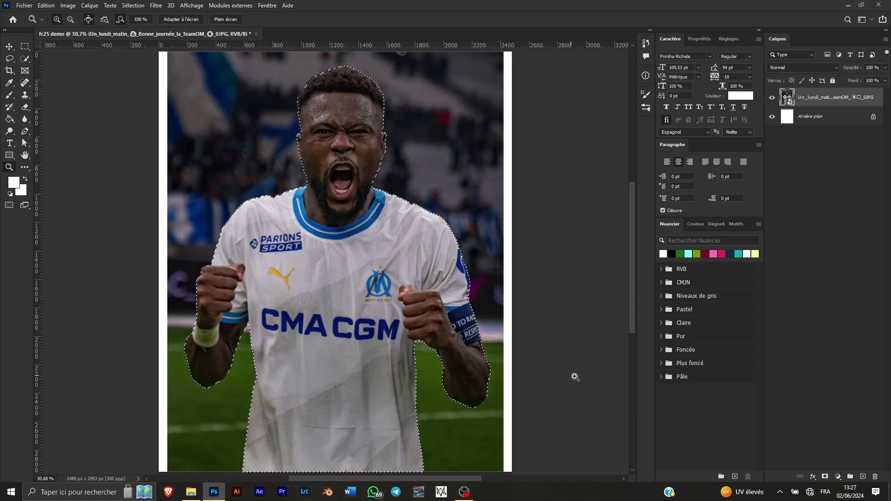
drag(193, 329, 253, 305)
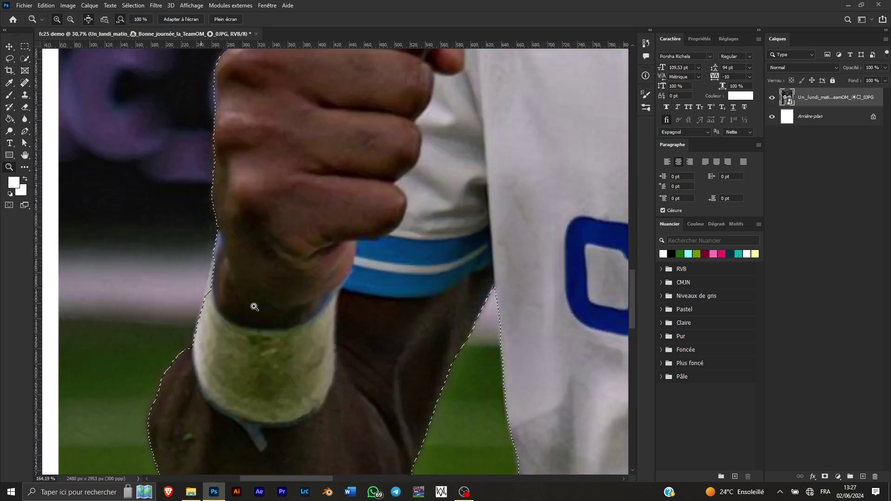
key(l)
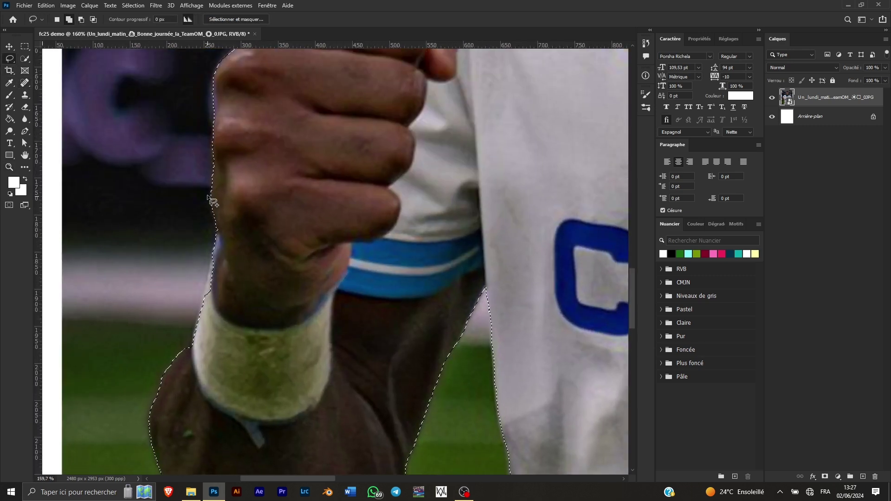
mouse_move(200, 316)
mouse_down()
mouse_move(231, 286)
mouse_move(218, 246)
mouse_up()
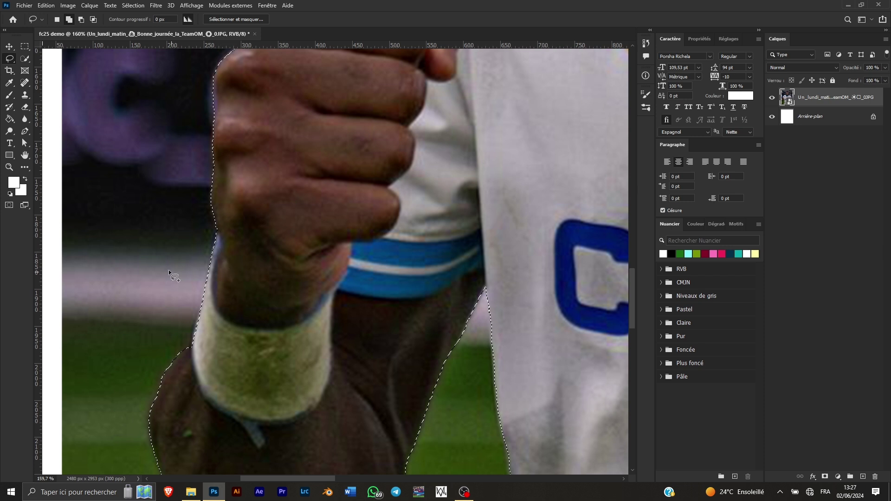
mouse_move(175, 358)
mouse_down()
mouse_move(200, 324)
mouse_move(203, 350)
mouse_move(177, 379)
mouse_up()
Add a layer mask from the selection to cut the footballer out of the photo background
key(z)
click(180, 19)
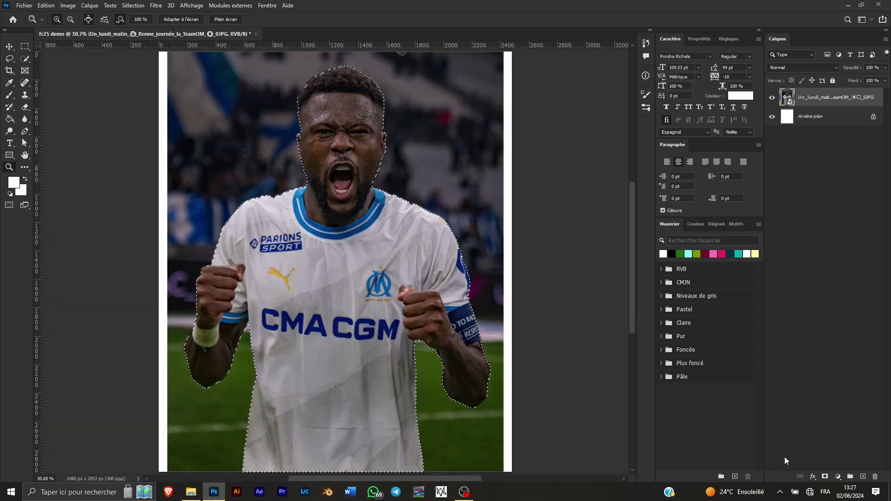
click(825, 477)
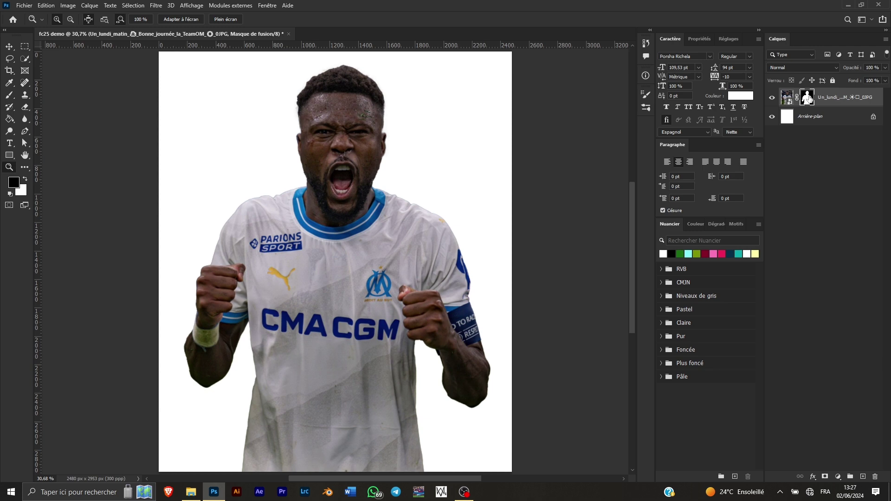
Refine the mask along the hair outline and temple with the Refine Edge Brush in Select and Mask
key(alt+ctrl+r)
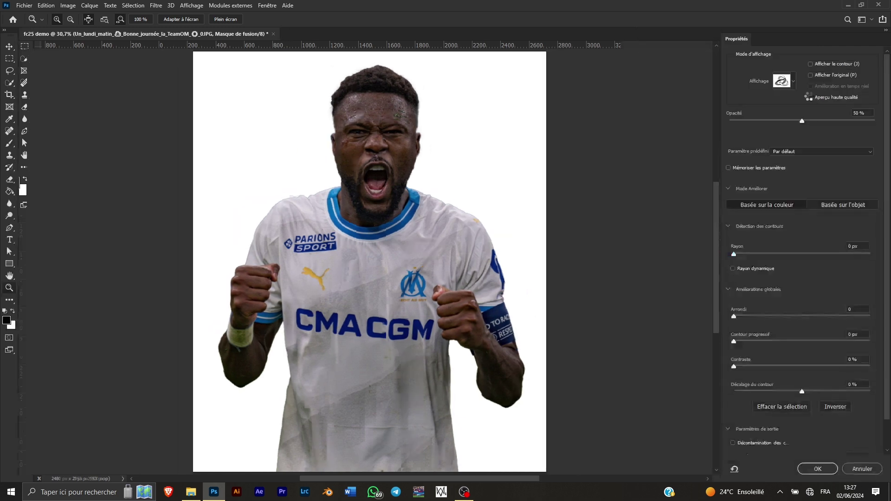
drag(356, 100, 324, 261)
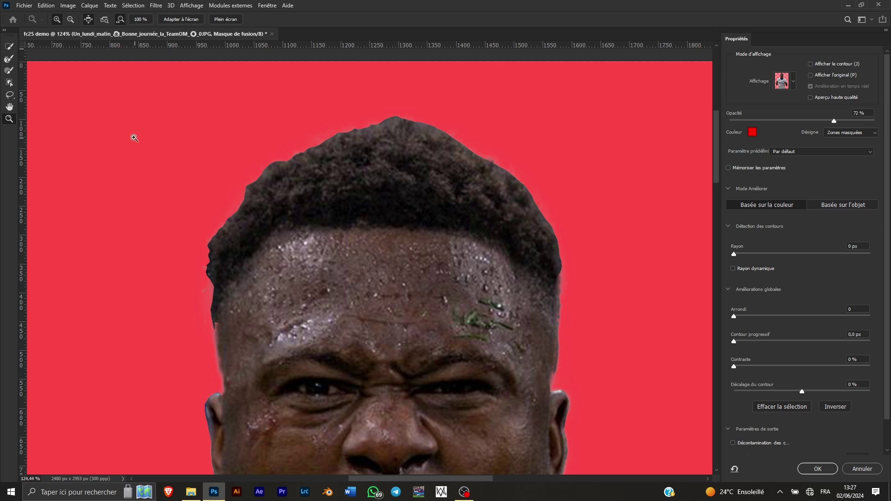
click(9, 59)
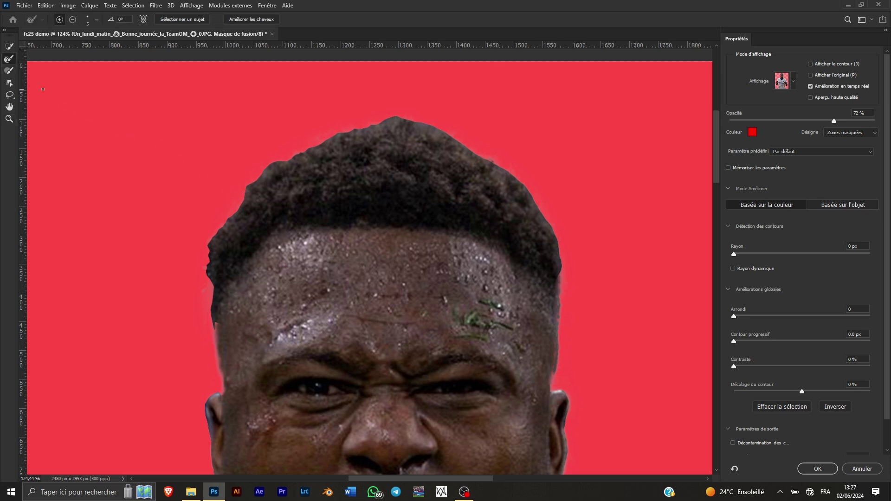
right_click(230, 227)
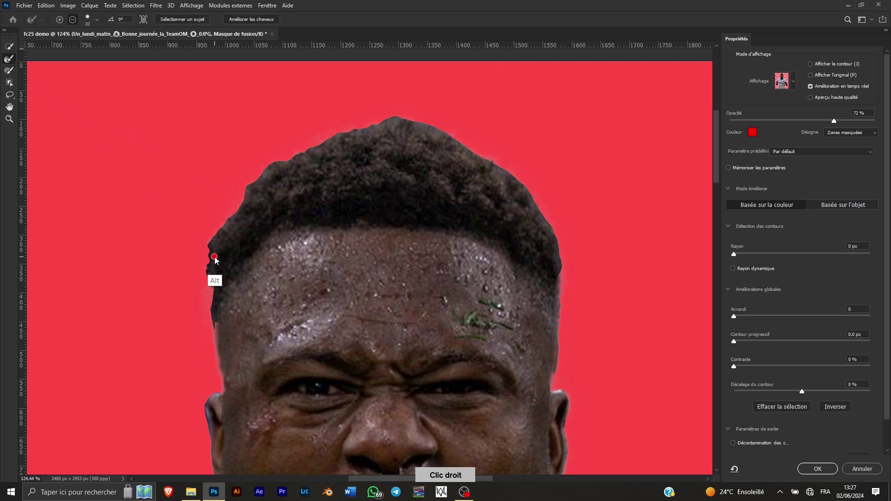
mouse_move(214, 269)
mouse_down()
mouse_move(254, 182)
mouse_move(284, 161)
mouse_move(355, 132)
mouse_move(406, 124)
mouse_move(511, 172)
mouse_move(558, 231)
mouse_up()
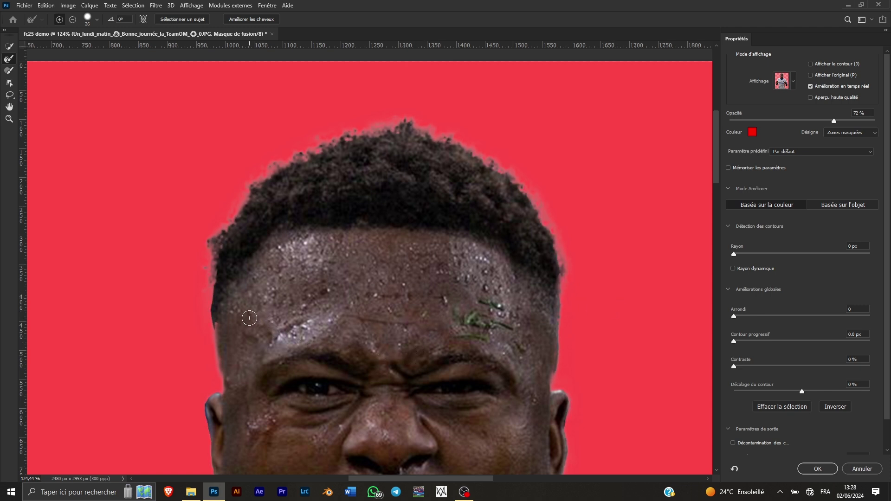
mouse_move(232, 320)
mouse_down()
mouse_move(276, 286)
mouse_move(256, 274)
mouse_move(246, 288)
mouse_up()
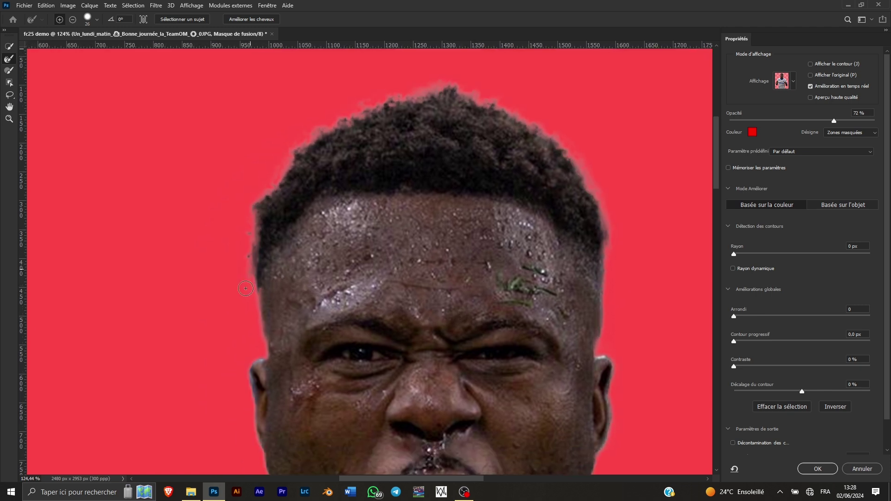
alt+right_click(268, 262)
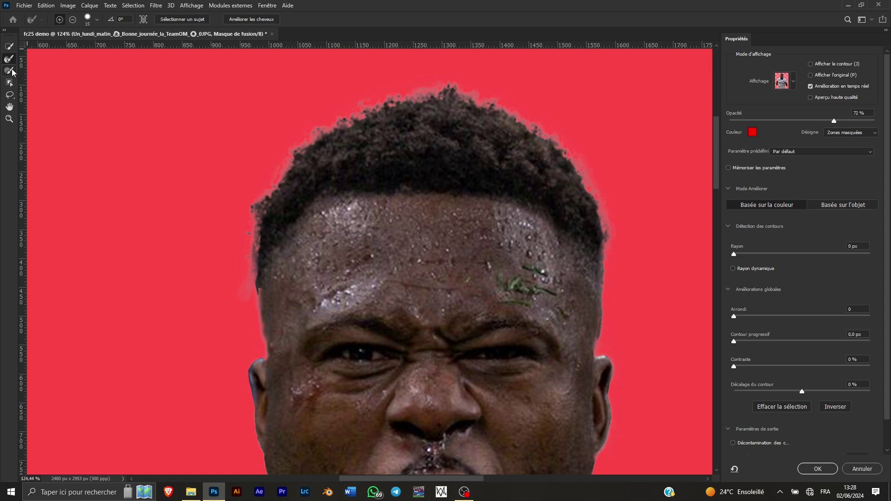
Touch up the mask along the footballer's face and ear edges with the Brush in Select and Mask, and apply the refinement
click(13, 70)
alt+right_click(265, 264)
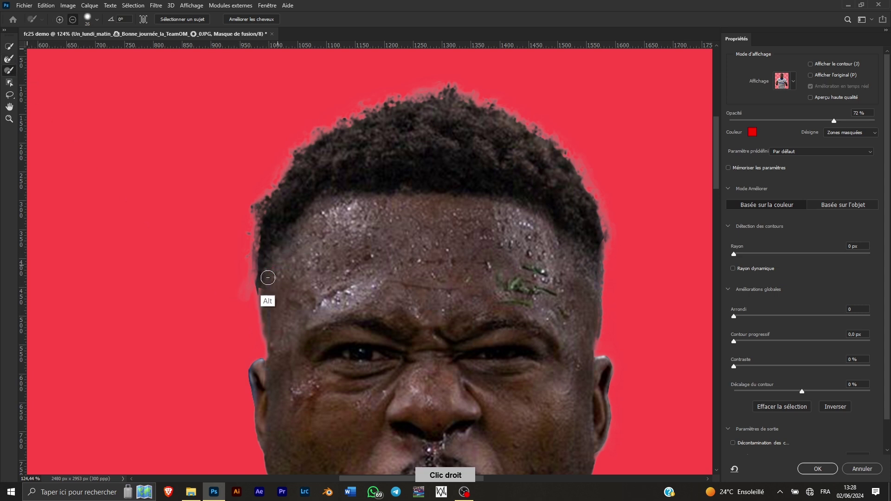
alt+right_click(272, 264)
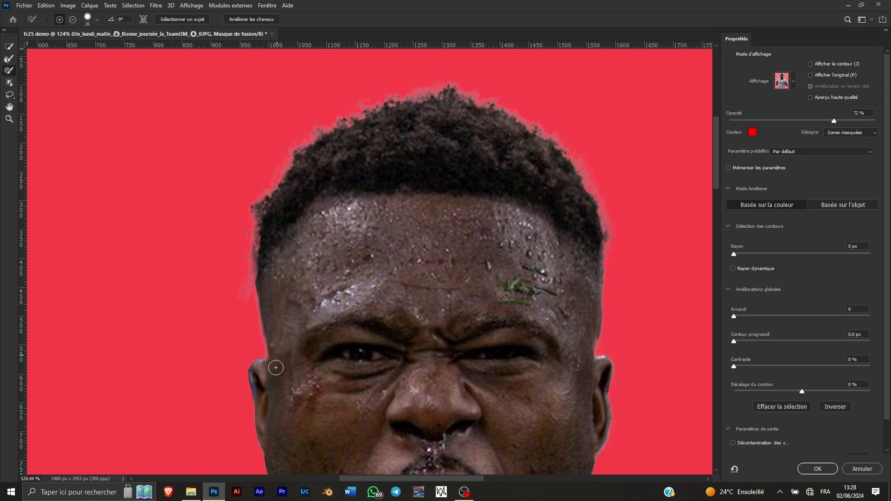
scroll(276, 337, down, 5)
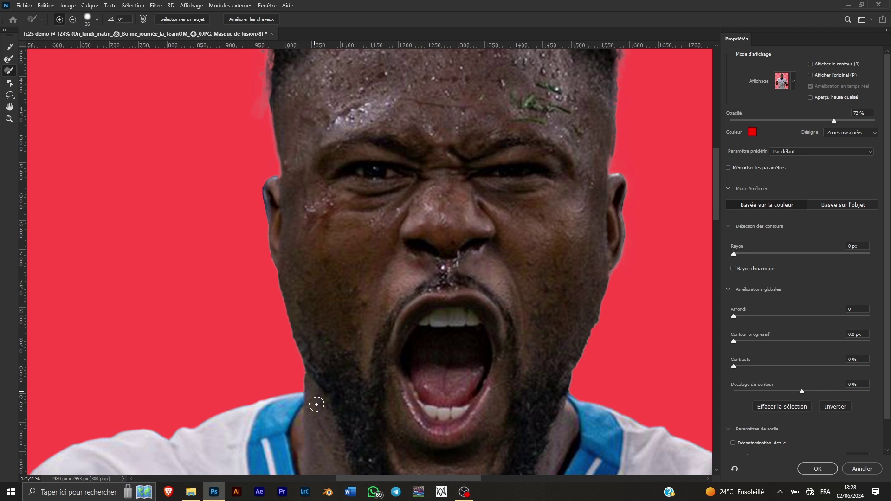
scroll(372, 344, right, 3)
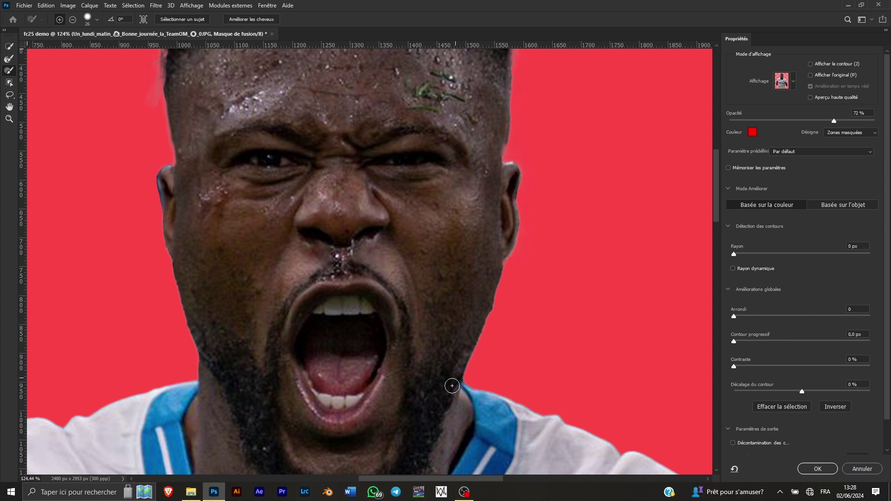
alt+right_click(514, 173)
click(10, 119)
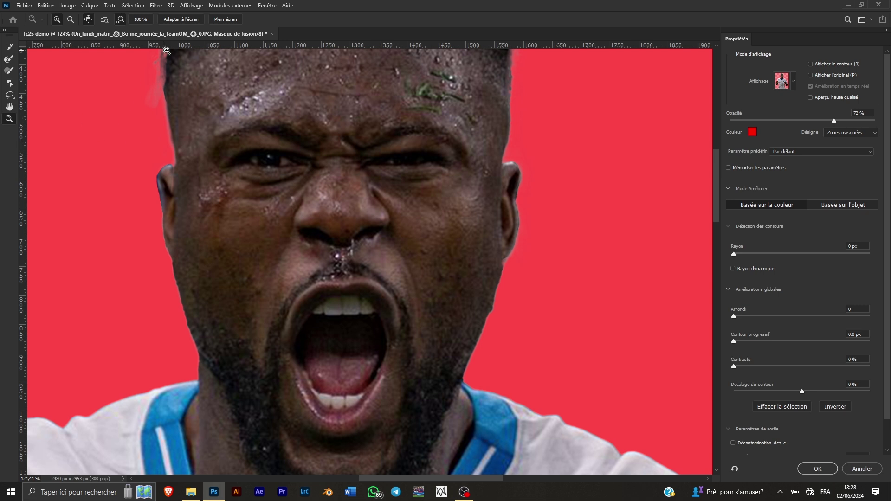
key(ctrl+0)
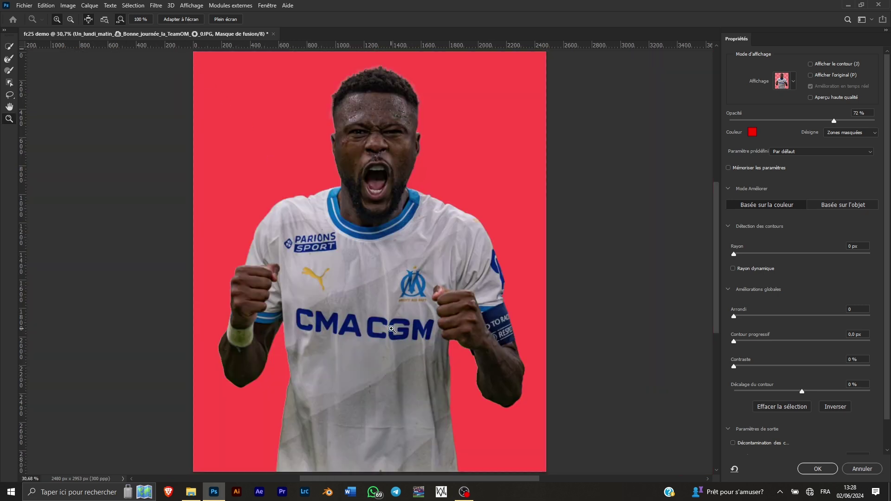
click(816, 469)
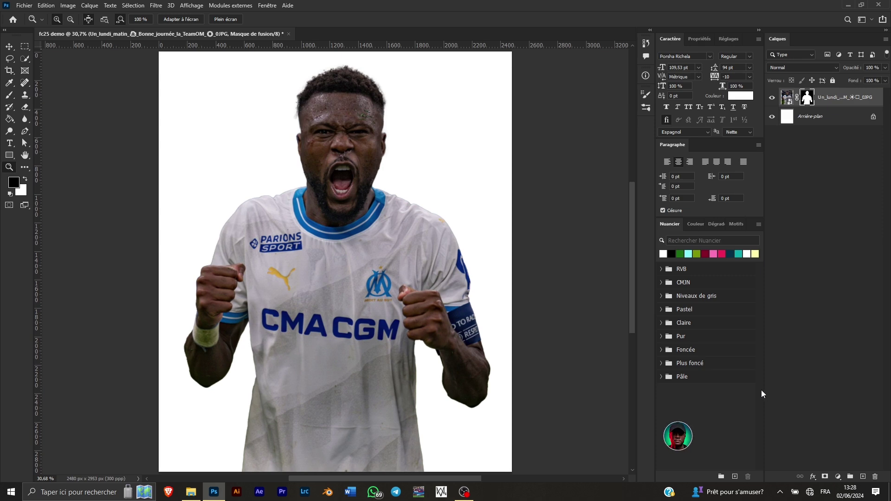
Paint black on the layer mask with a small soft Brush to remove the leftover halo around the temples and hair
drag(328, 99, 365, 93)
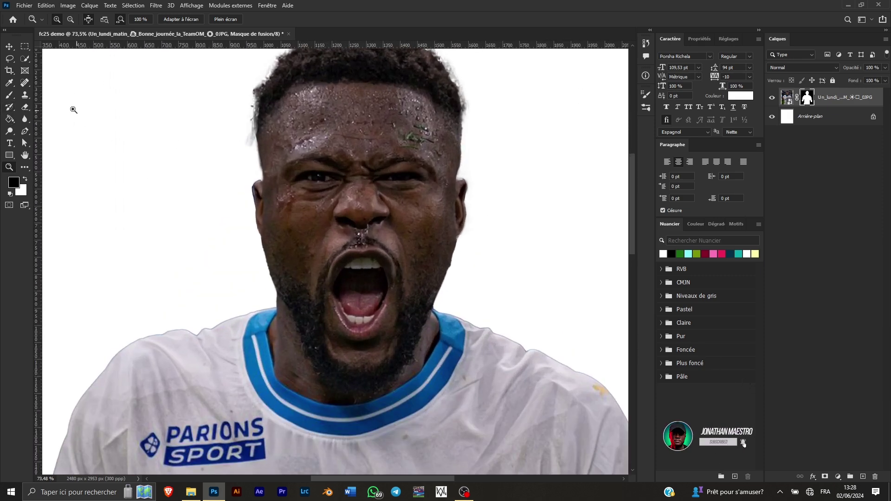
click(10, 95)
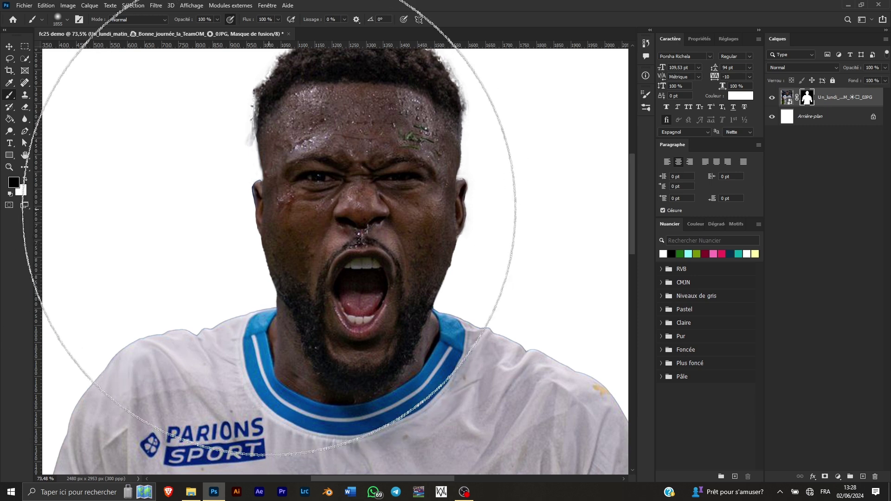
drag(321, 190, 119, 172)
drag(283, 153, 153, 137)
drag(215, 110, 204, 113)
mouse_move(254, 145)
mouse_down()
mouse_move(242, 151)
mouse_move(242, 138)
mouse_up()
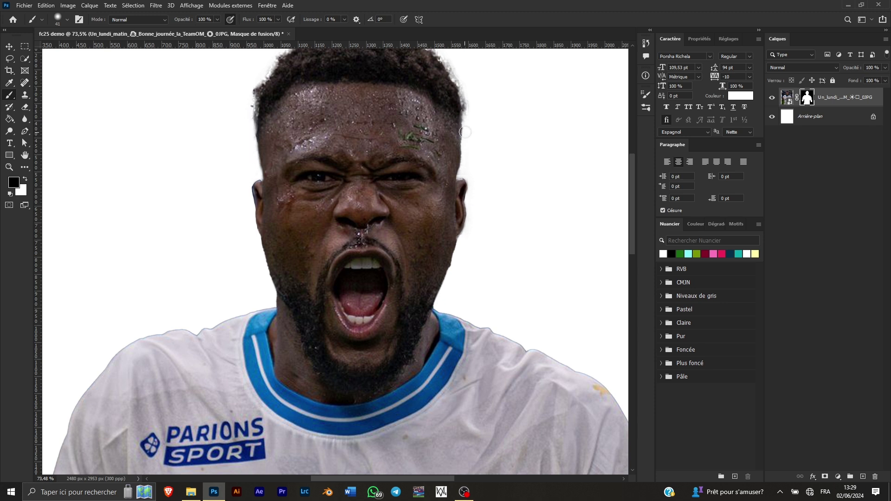
drag(474, 107, 448, 157)
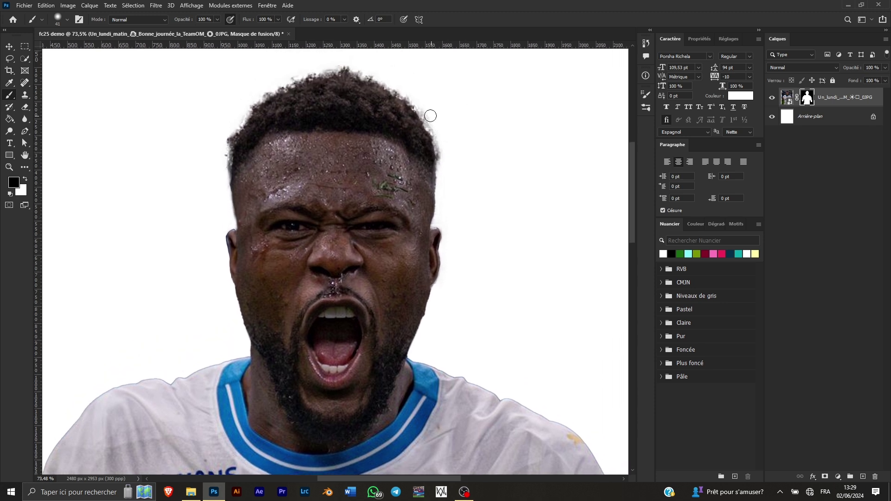
drag(427, 117, 442, 158)
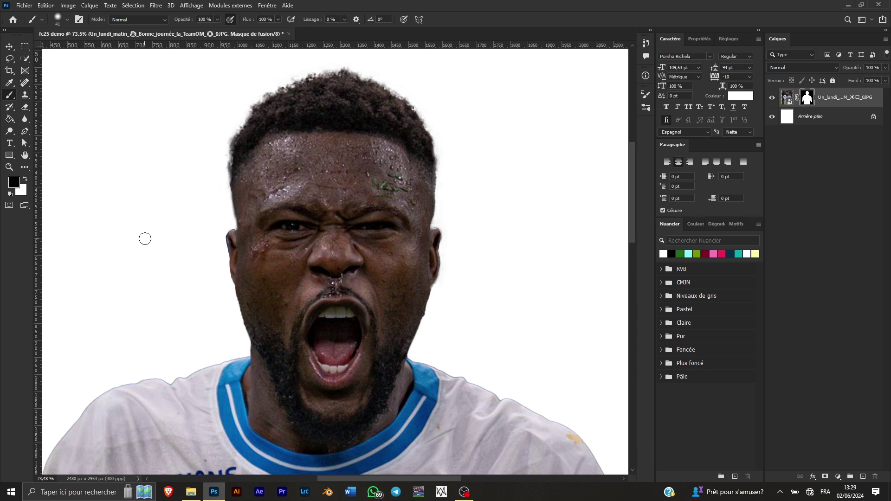
Shrink the layer mask with the Minimum filter at a 1-pixel radius and check the cut-out's edges
click(9, 167)
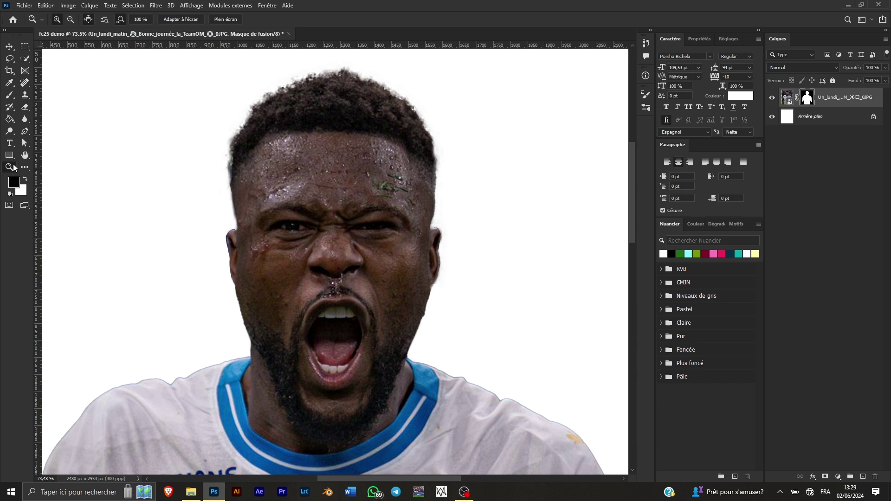
click(188, 19)
click(157, 6)
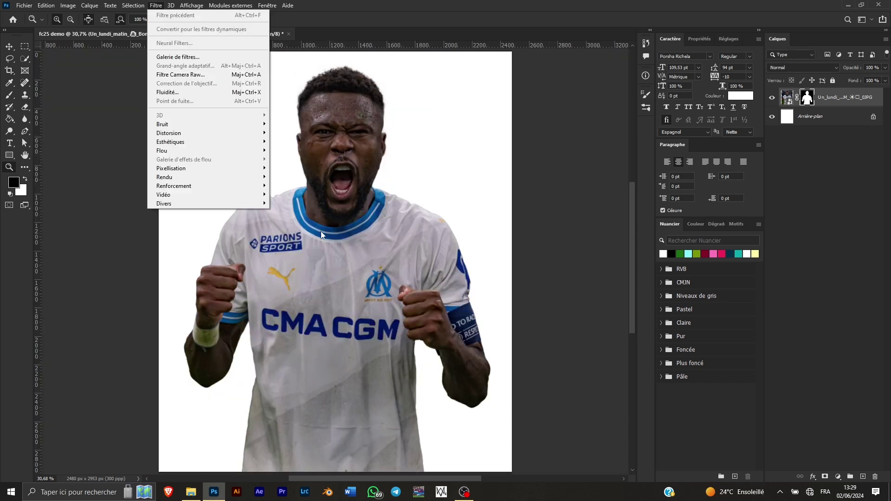
mouse_move(197, 205)
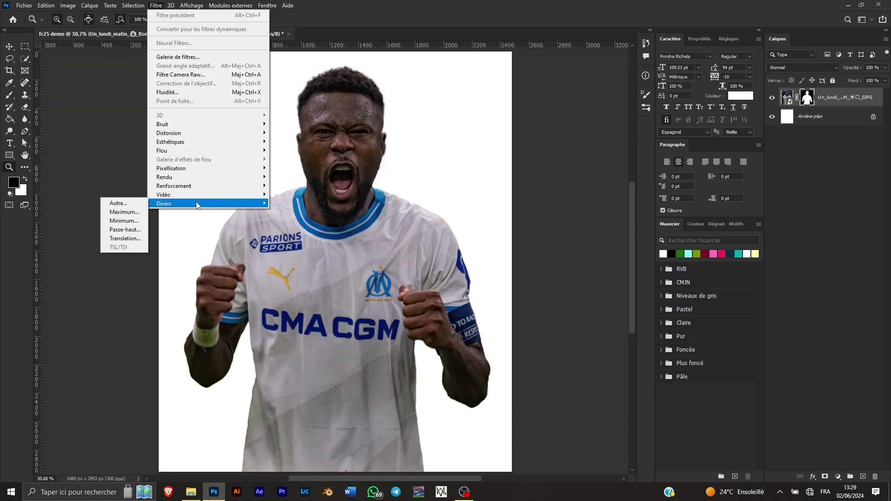
click(123, 221)
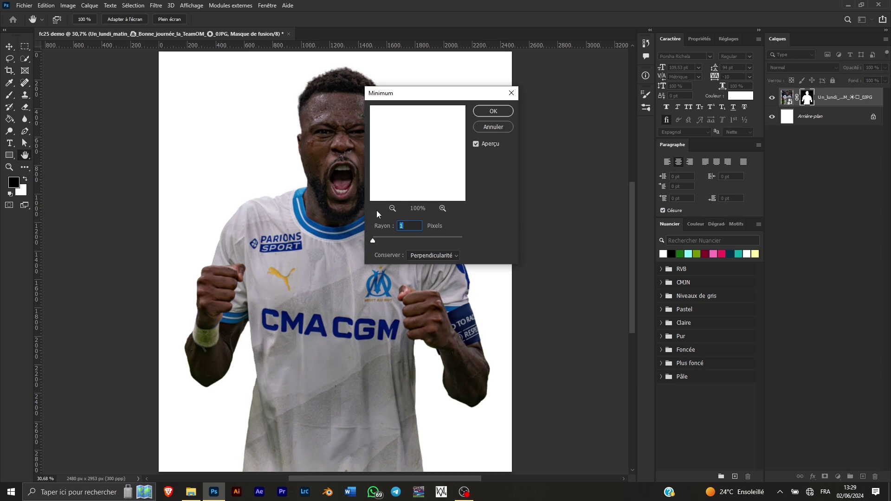
click(490, 113)
key(z)
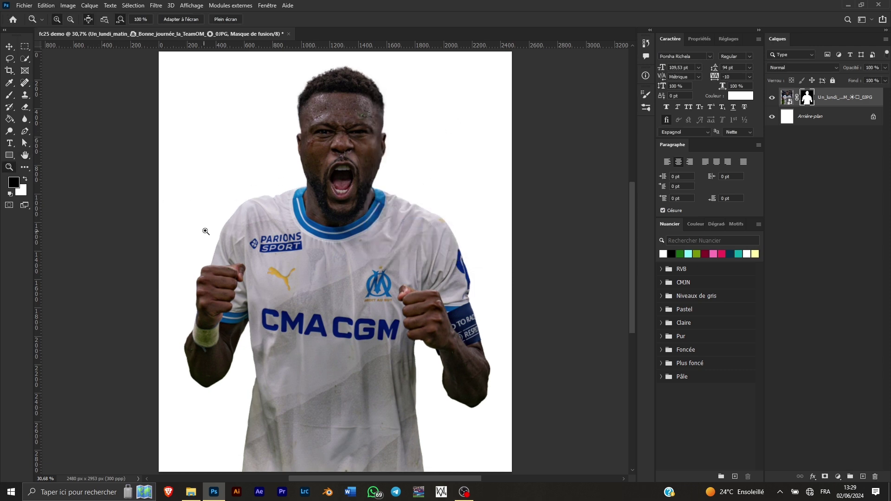
drag(263, 201, 300, 204)
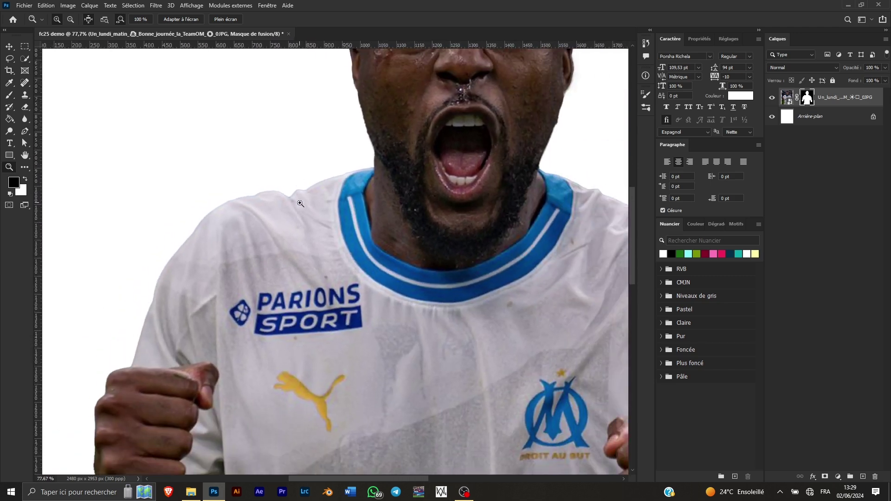
drag(363, 193, 314, 193)
mouse_move(386, 106)
mouse_down()
mouse_move(415, 101)
mouse_move(398, 101)
mouse_up()
drag(503, 373, 493, 373)
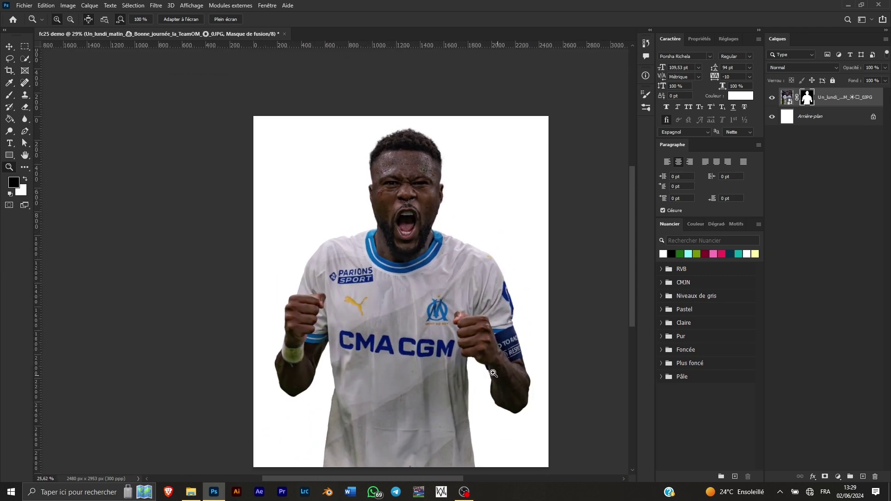
Hide the cut-out footballer layer and place the photo __Rendez_vous_le_à_l_orangevelodrome_pour_le_premier_acte_des_ from Nouveau dossier (8) in the document
click(773, 98)
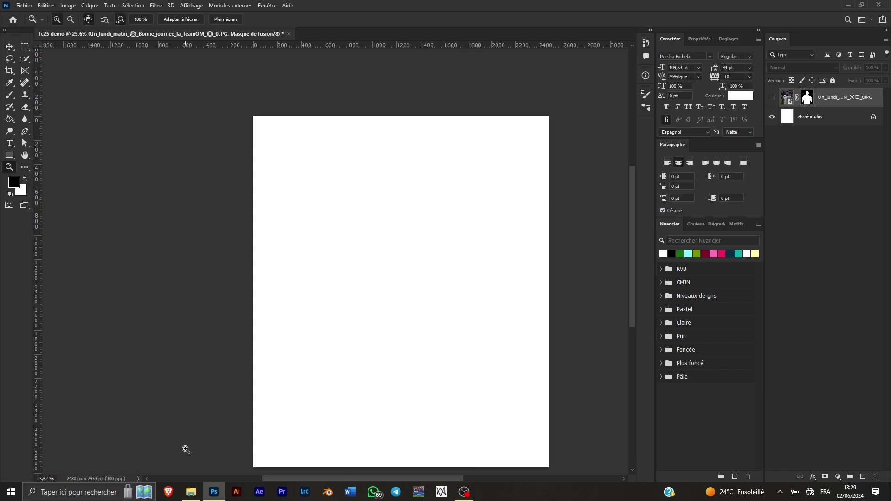
click(190, 492)
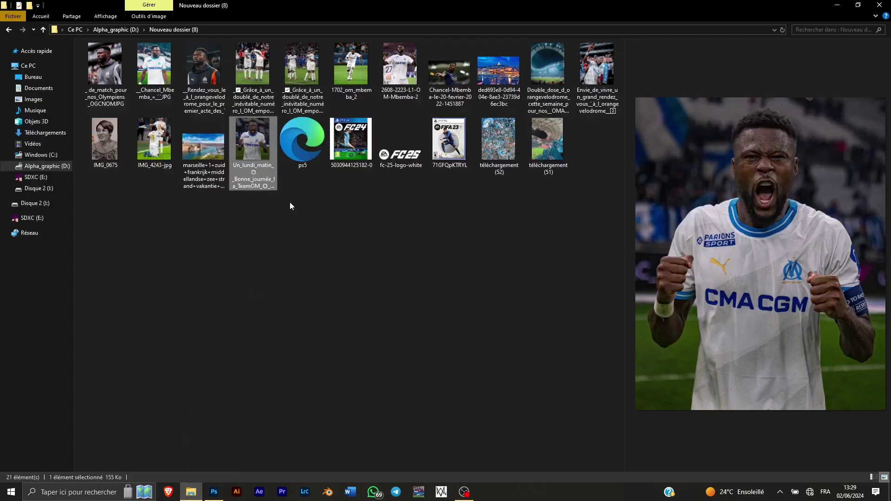
click(404, 65)
click(182, 110)
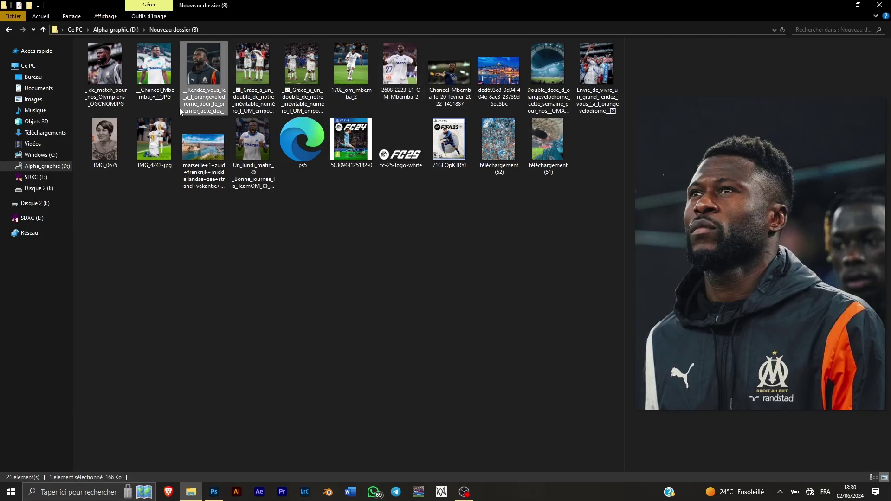
drag(210, 61, 368, 309)
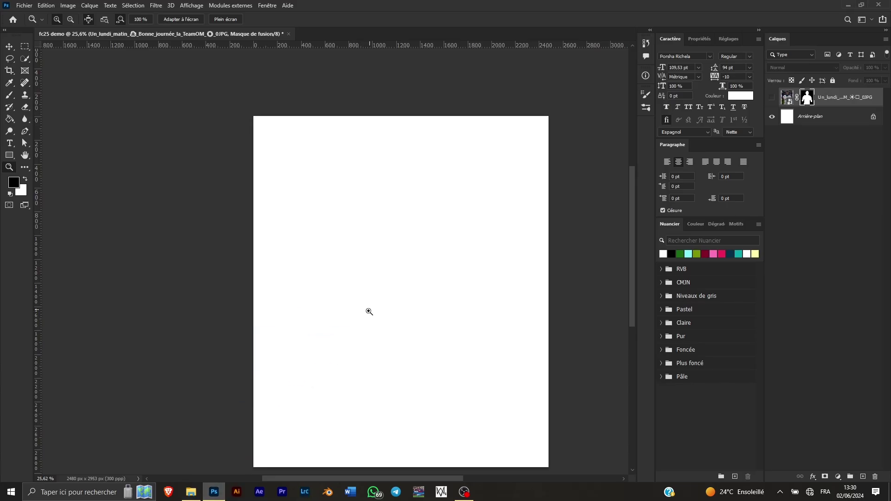
click(538, 19)
key(z)
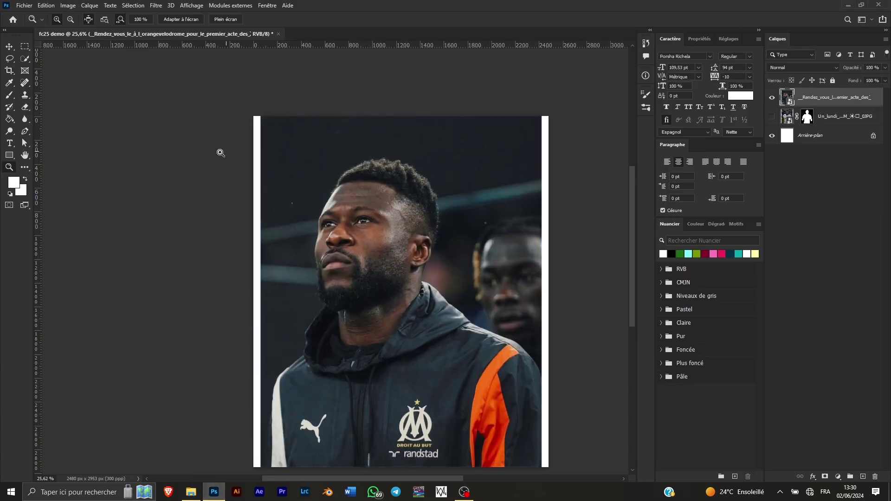
Select the man in the hooded jacket automatically with Select Subject
click(181, 20)
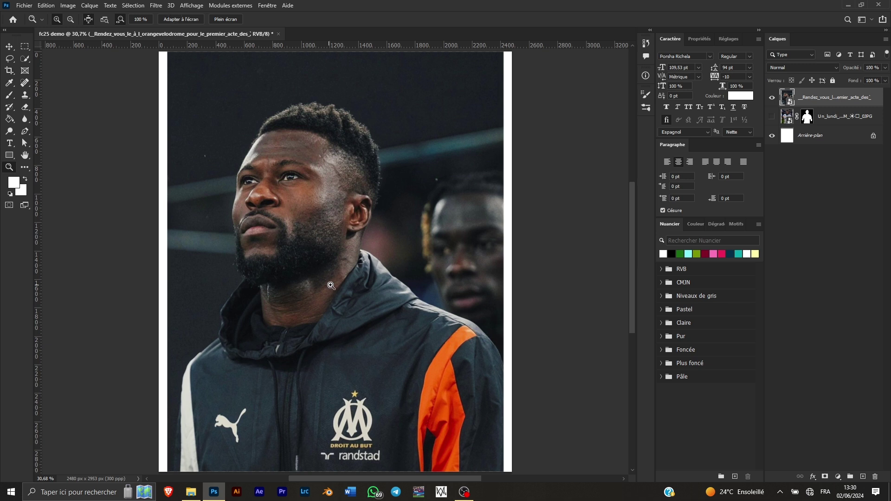
click(10, 59)
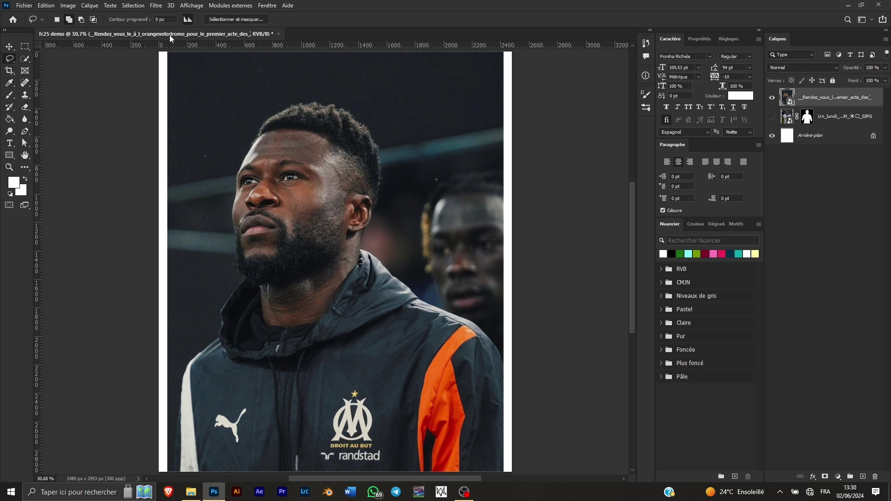
click(25, 59)
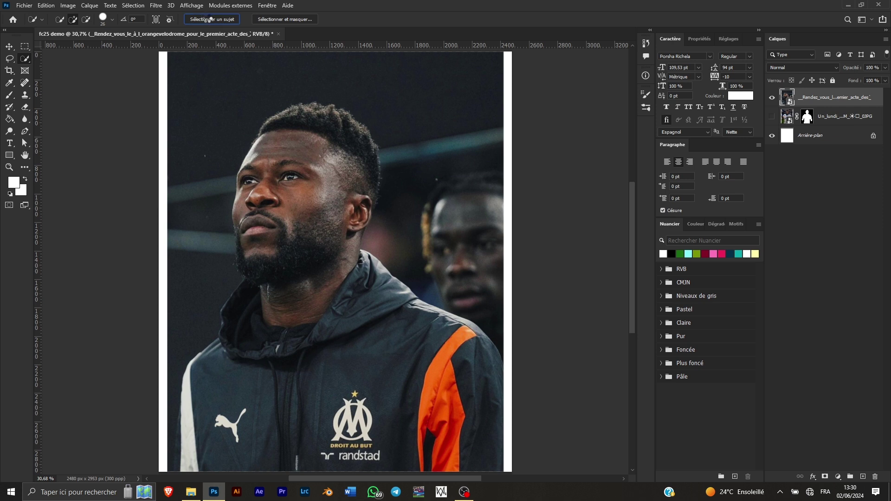
click(206, 18)
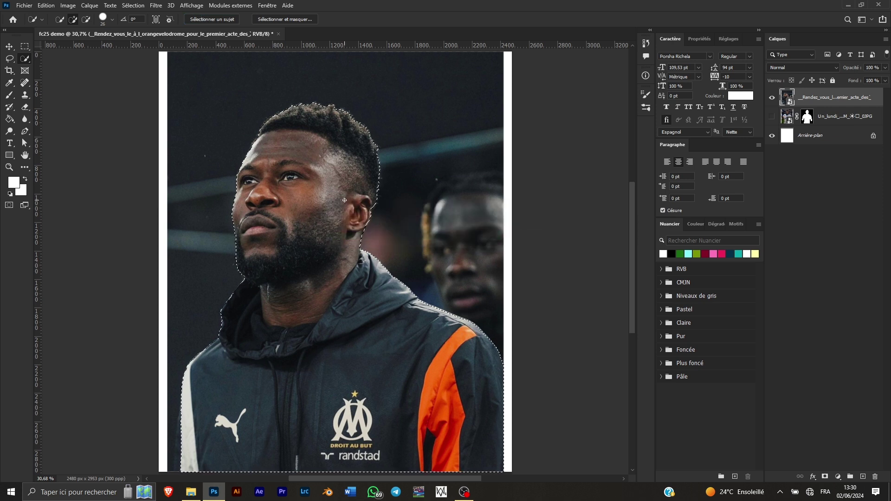
Correct the selection edge along the lower back of the ear by adding to it with the Lasso
key(z)
click(382, 215)
drag(383, 215, 432, 201)
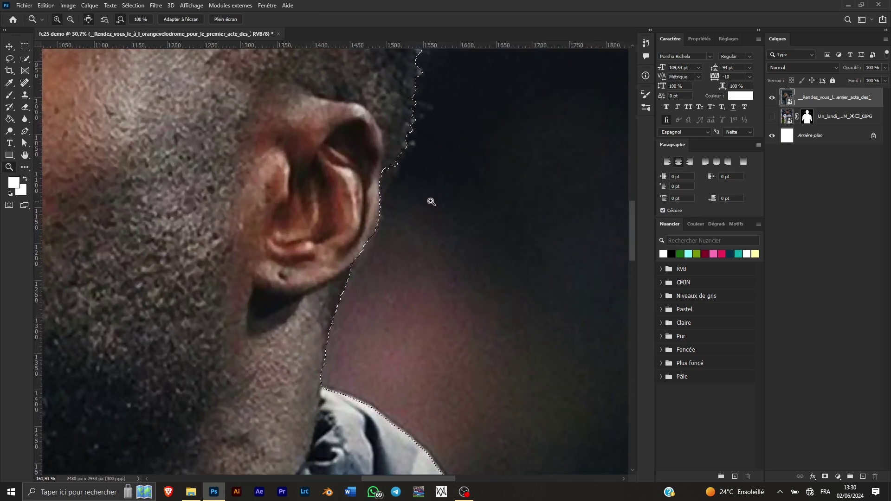
click(9, 59)
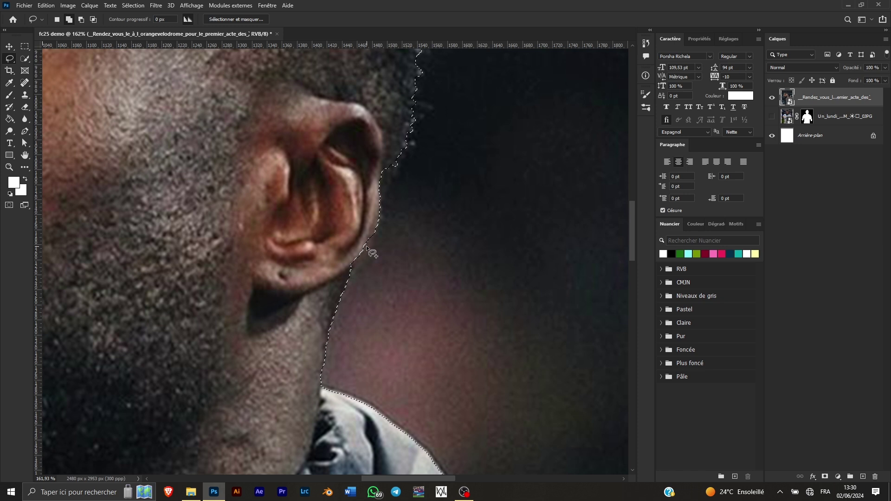
drag(366, 248, 375, 229)
click(9, 167)
click(190, 21)
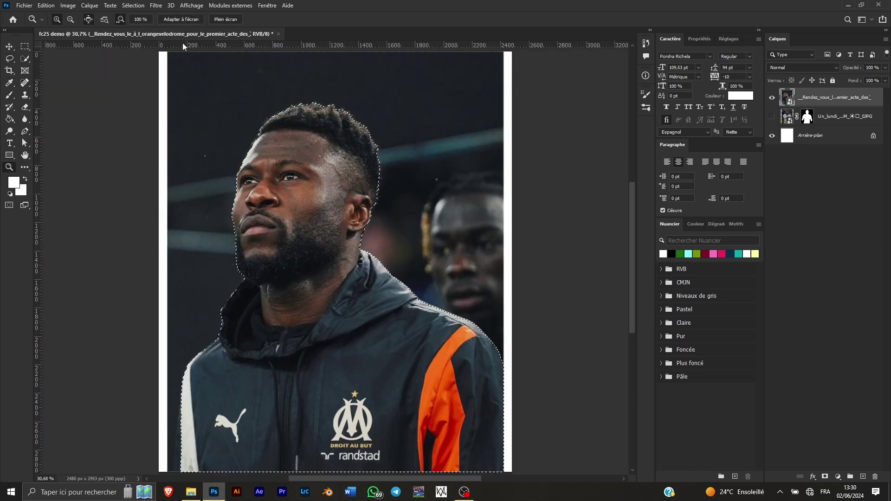
Add the missing hair strands at the front hairline beside the forehead to the selection with the Lasso
click(322, 126)
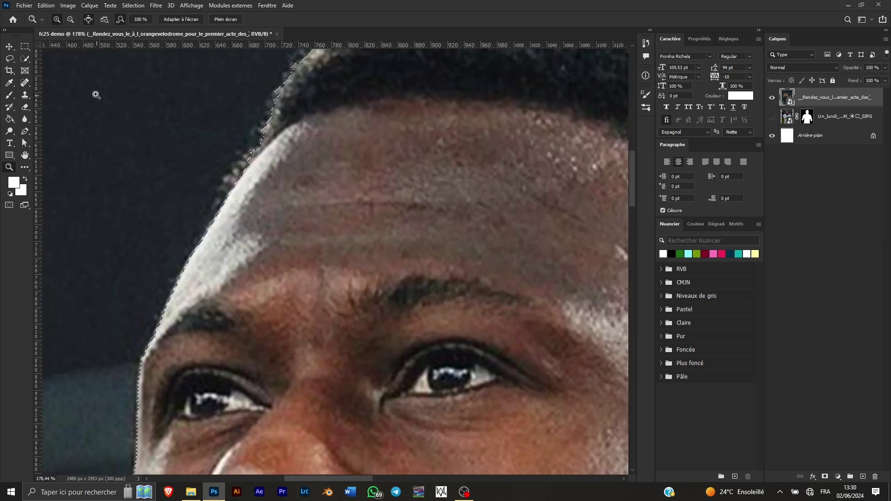
key(l)
mouse_move(215, 212)
mouse_down()
mouse_move(243, 167)
mouse_move(270, 151)
mouse_up()
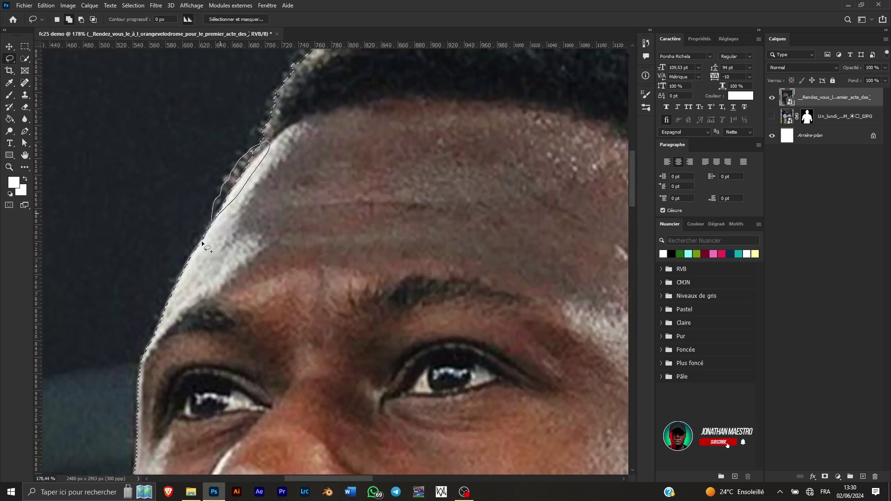
drag(203, 241, 202, 241)
key(z)
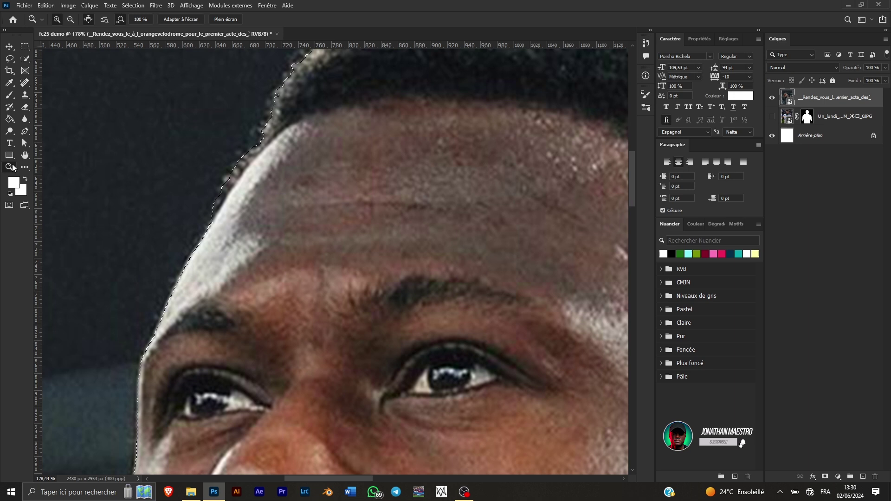
click(192, 22)
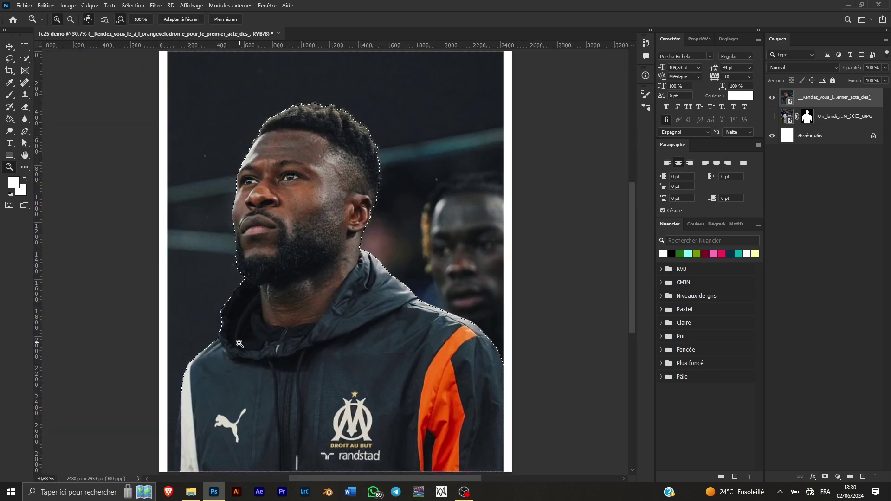
Subtract the raised part of the hood below the beard from the selection with the Lasso, following the chin and front of the neck
drag(255, 274, 308, 259)
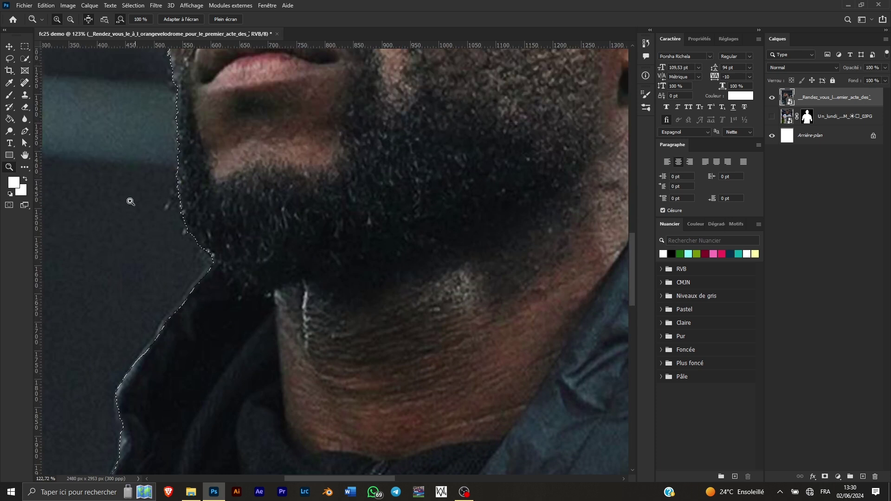
key(l)
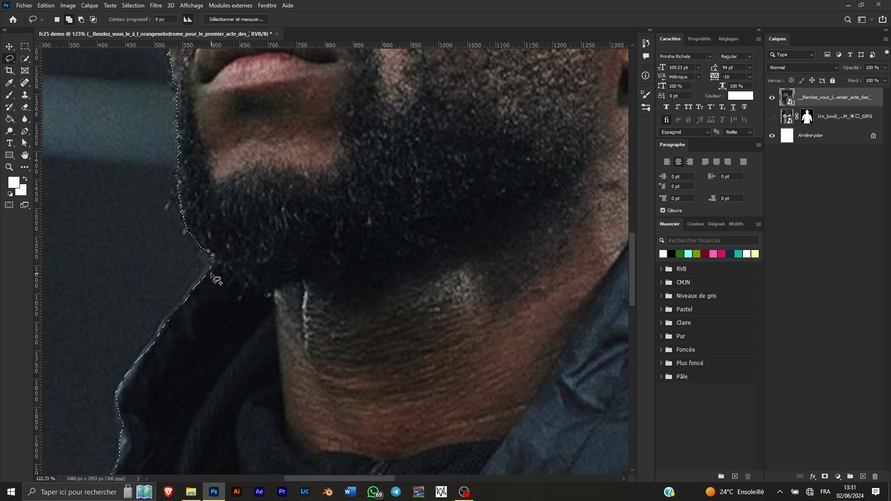
mouse_move(211, 265)
mouse_down()
mouse_move(242, 304)
mouse_move(273, 301)
mouse_move(281, 395)
mouse_move(253, 404)
mouse_move(232, 429)
mouse_move(157, 445)
mouse_move(86, 399)
mouse_up()
drag(240, 353, 314, 162)
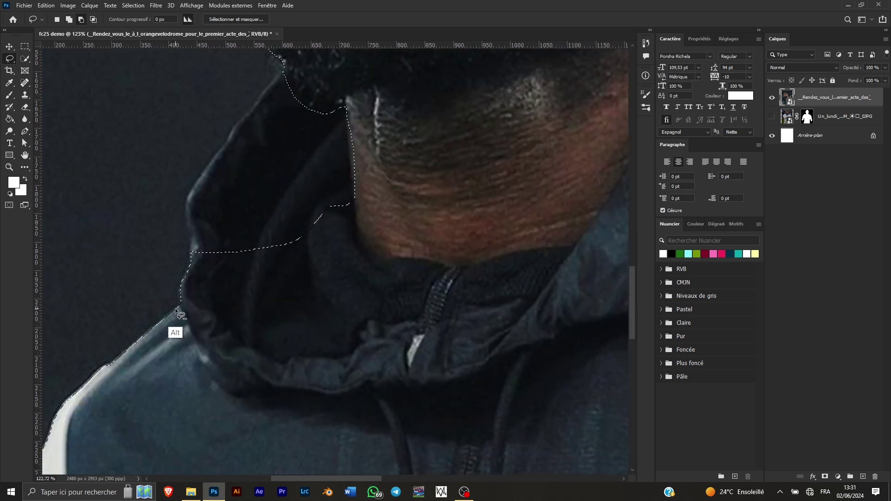
Smooth the selection edge across the hood between the shoulder and the front of the neck with small Lasso additions and subtractions
mouse_move(177, 310)
mouse_down()
mouse_move(250, 255)
mouse_move(266, 208)
mouse_move(138, 281)
mouse_up()
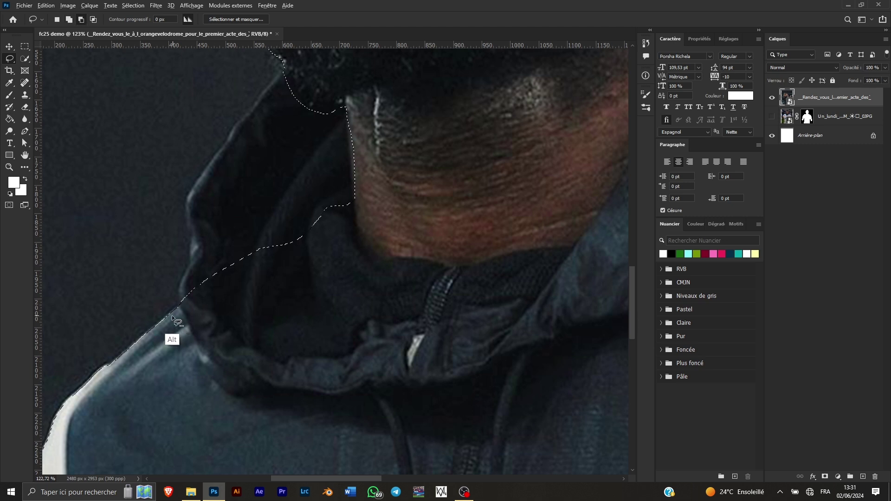
mouse_move(172, 317)
mouse_down()
mouse_move(353, 201)
mouse_move(352, 194)
mouse_move(315, 200)
mouse_up()
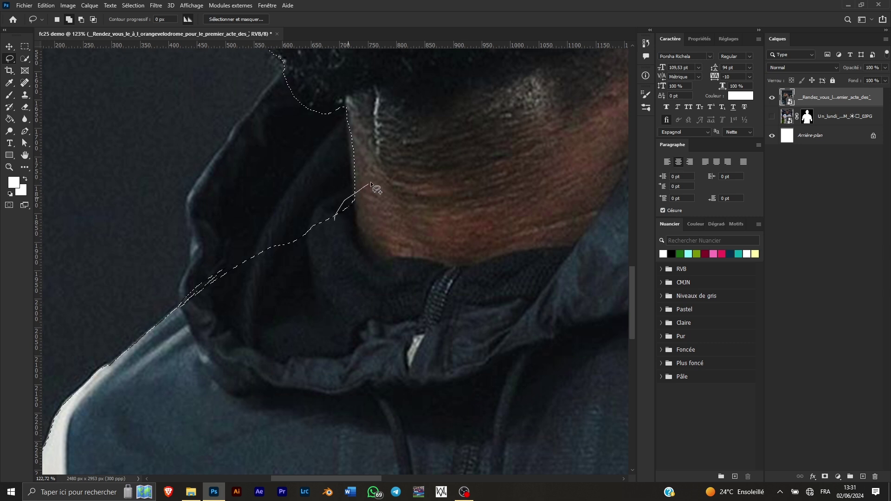
drag(370, 184, 360, 218)
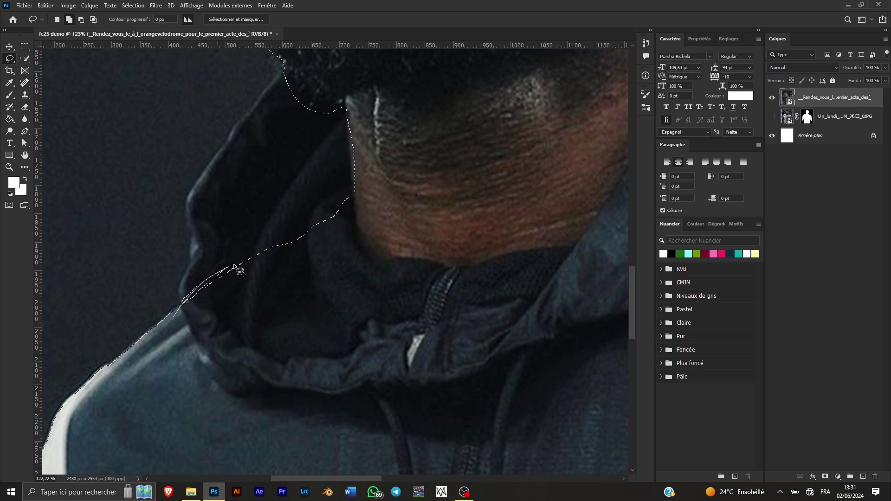
drag(275, 267, 274, 271)
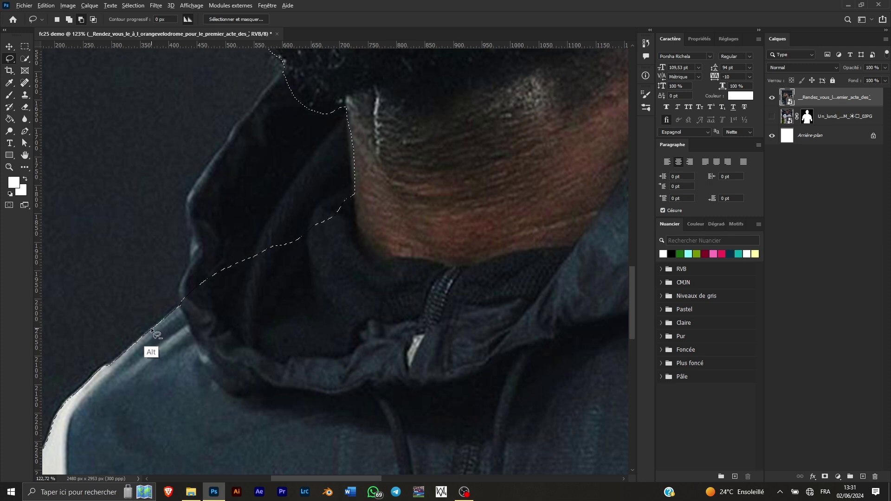
mouse_move(173, 315)
mouse_down()
mouse_move(284, 242)
mouse_move(195, 265)
mouse_move(200, 272)
mouse_up()
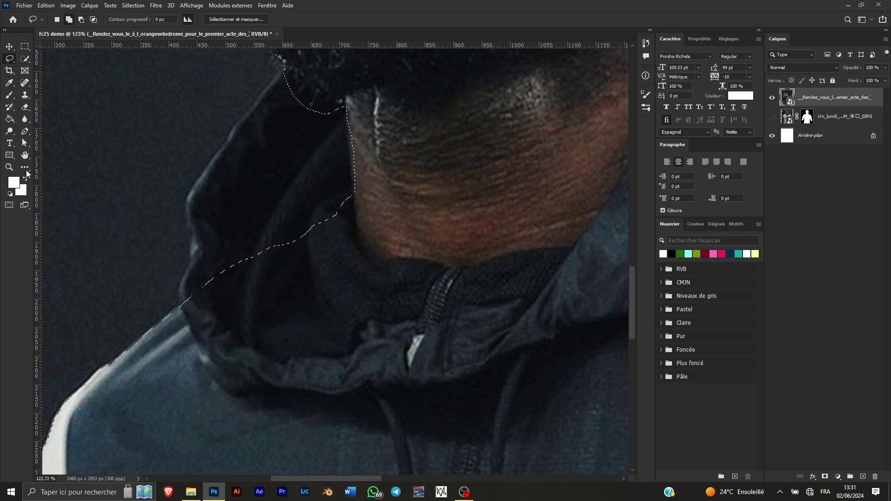
Subtract the raised part of the hood behind the neck from the selection with the Lasso, down to the shoulder
click(11, 166)
key(ctrl+0)
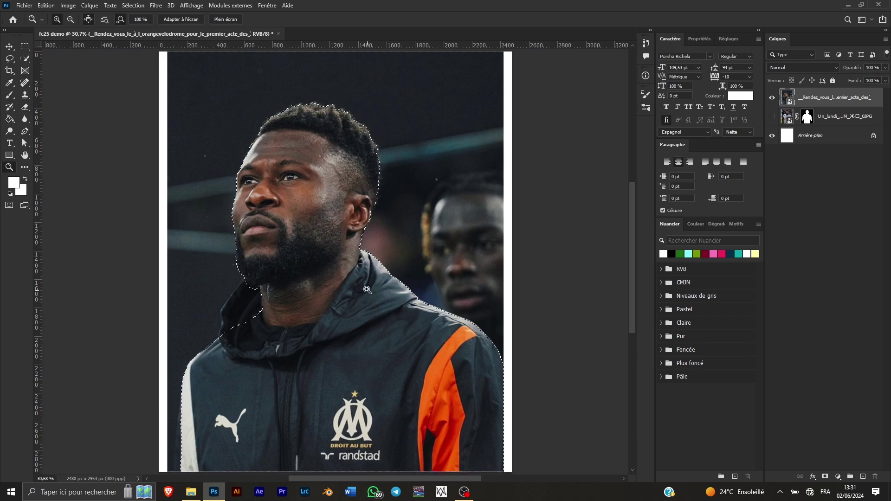
drag(390, 283, 421, 279)
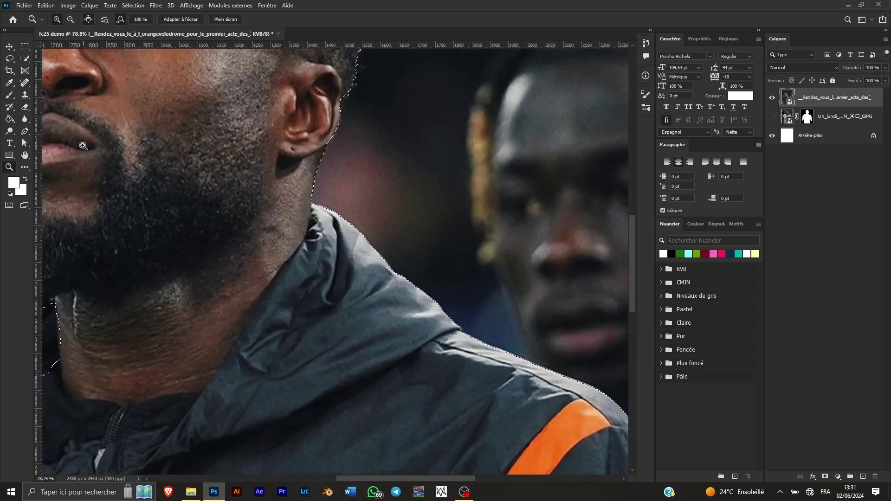
click(9, 59)
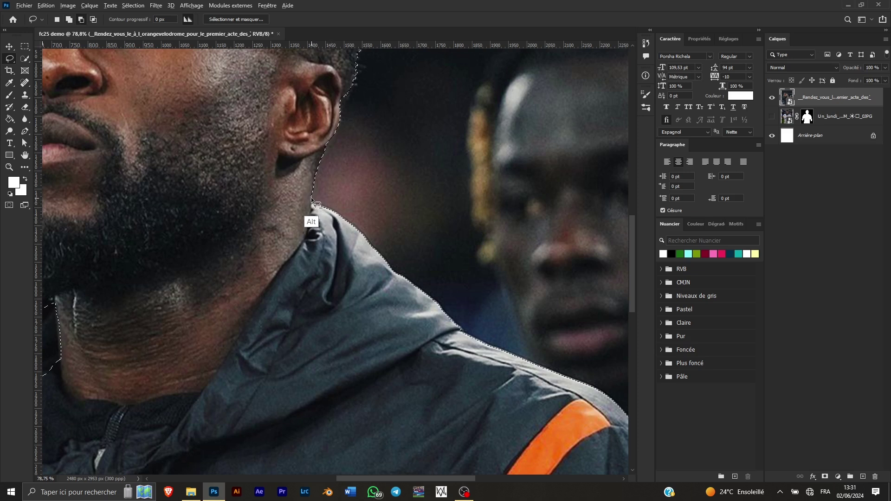
mouse_move(311, 199)
mouse_down()
mouse_move(314, 255)
mouse_move(358, 303)
mouse_move(464, 331)
mouse_move(488, 236)
mouse_move(438, 158)
mouse_up()
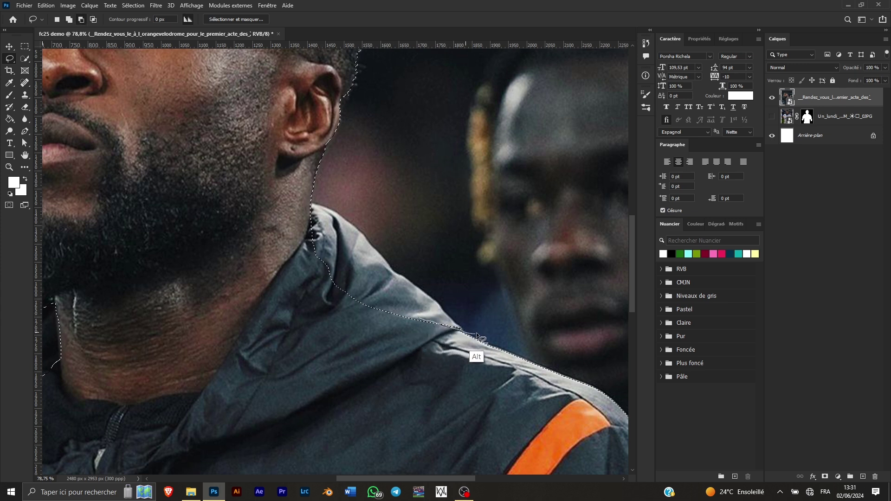
Fit the whole image in view and turn the selection into a layer mask on the hooded jacket photo
key(z)
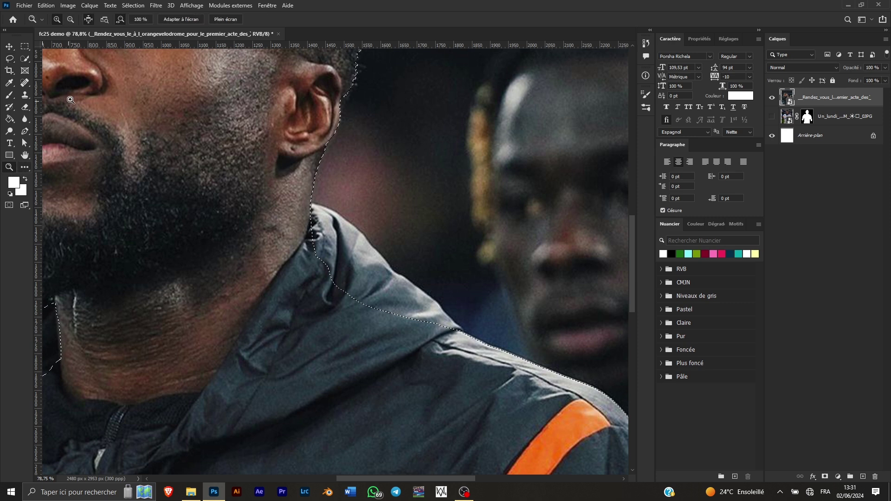
click(181, 19)
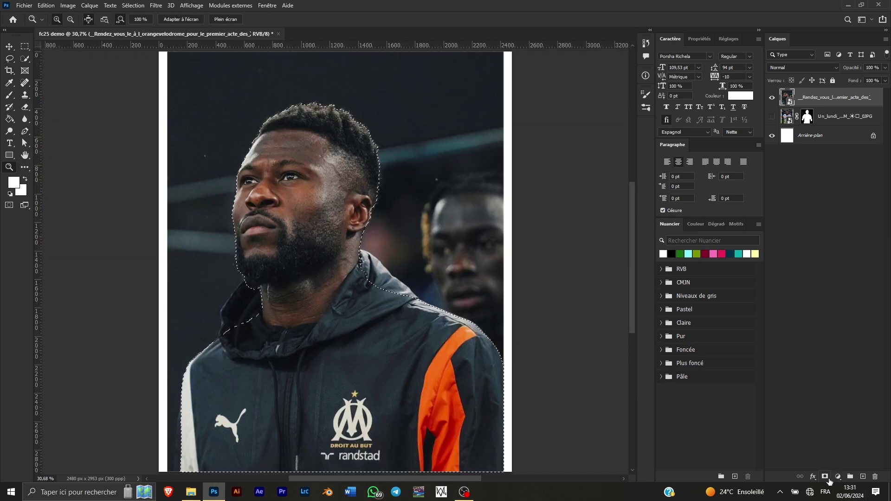
click(826, 478)
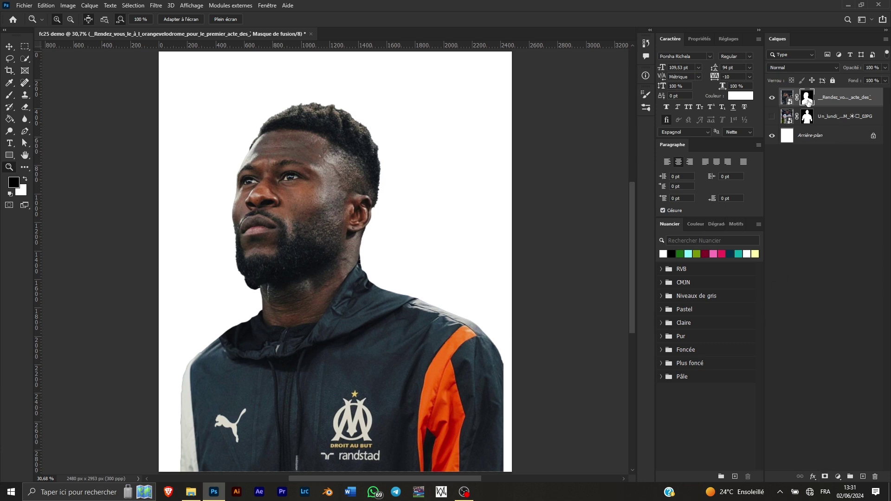
Open the new mask in Select and Mask and refine the beard edge under the chin with a 27 px Refine Edge Brush
double_click(807, 98)
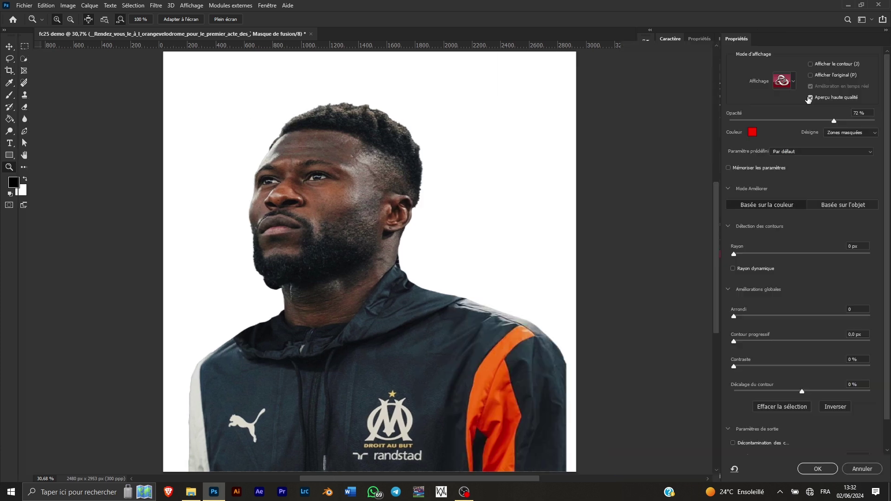
drag(284, 276, 392, 283)
click(9, 59)
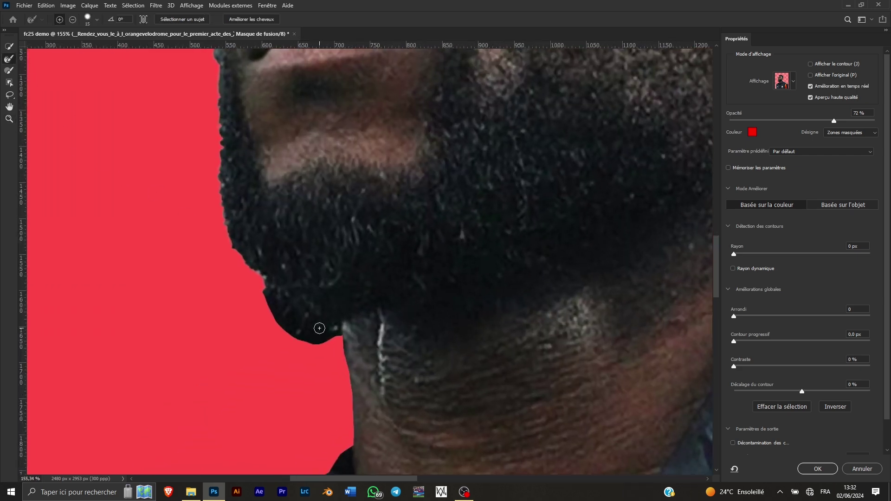
alt+right_click(273, 266)
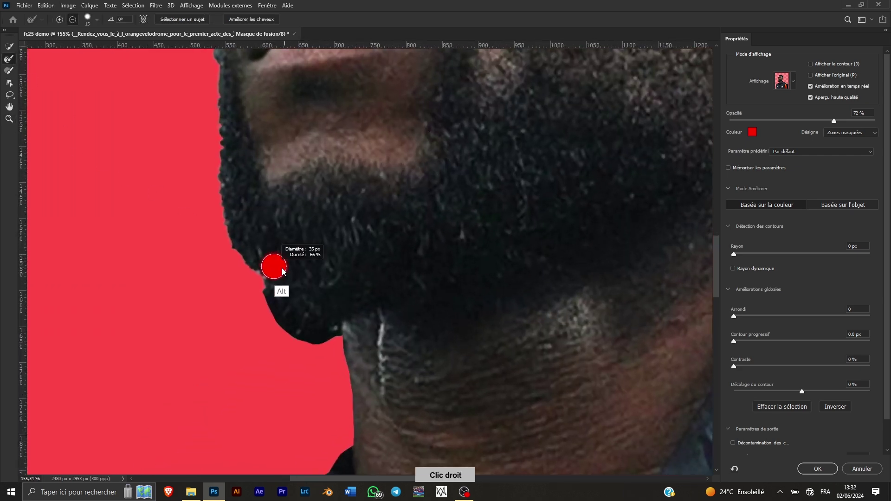
alt+right_click(279, 272)
mouse_move(271, 292)
mouse_down()
mouse_move(288, 322)
mouse_move(265, 294)
mouse_move(303, 325)
mouse_move(333, 330)
mouse_move(309, 341)
mouse_up()
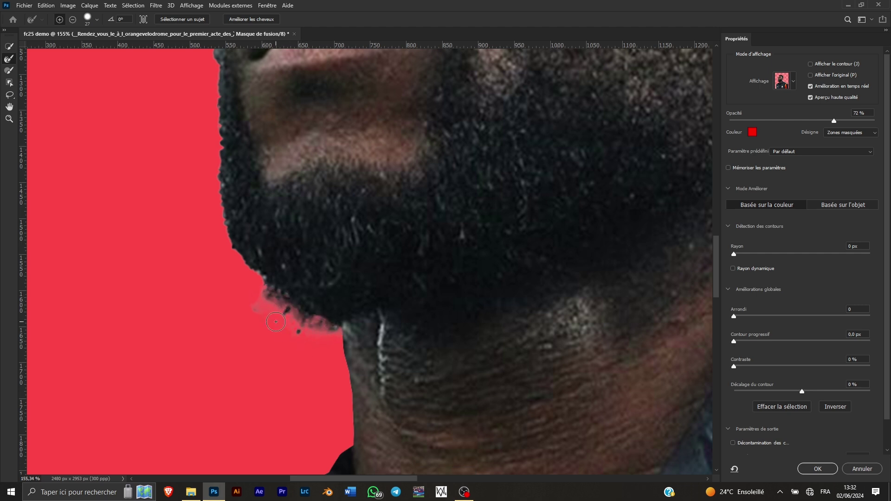
Refine the mask edge along the front of the beard, from the chin up to the lower lip, with the Refine Edge Brush
mouse_move(250, 291)
mouse_down()
mouse_move(268, 293)
mouse_move(239, 256)
mouse_move(215, 193)
mouse_move(212, 144)
mouse_up()
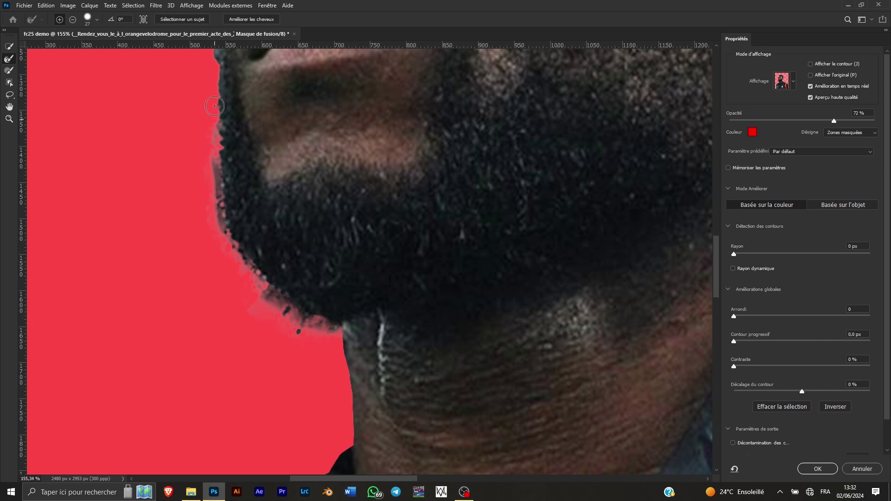
drag(214, 106, 215, 84)
drag(231, 169, 221, 169)
drag(219, 169, 219, 219)
drag(241, 259, 313, 285)
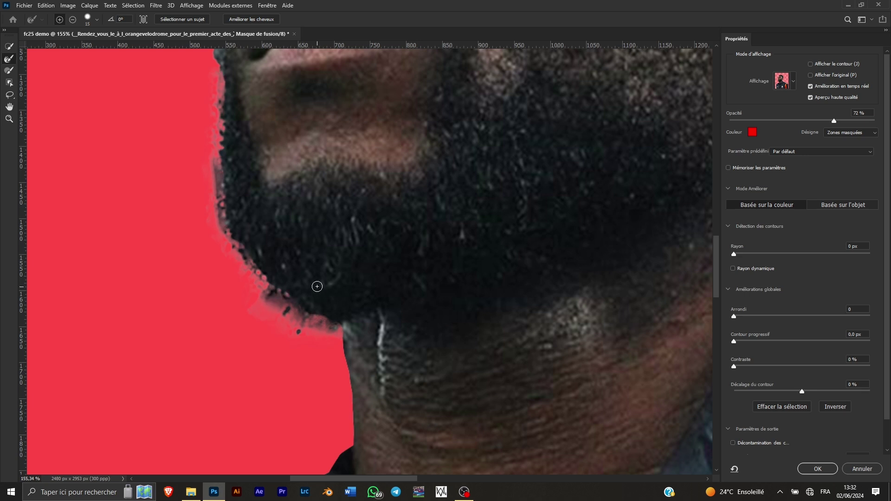
Refine the hair outline from the front hairline over the head to behind the ear with a 30 px Refine Edge Brush
drag(328, 209, 342, 360)
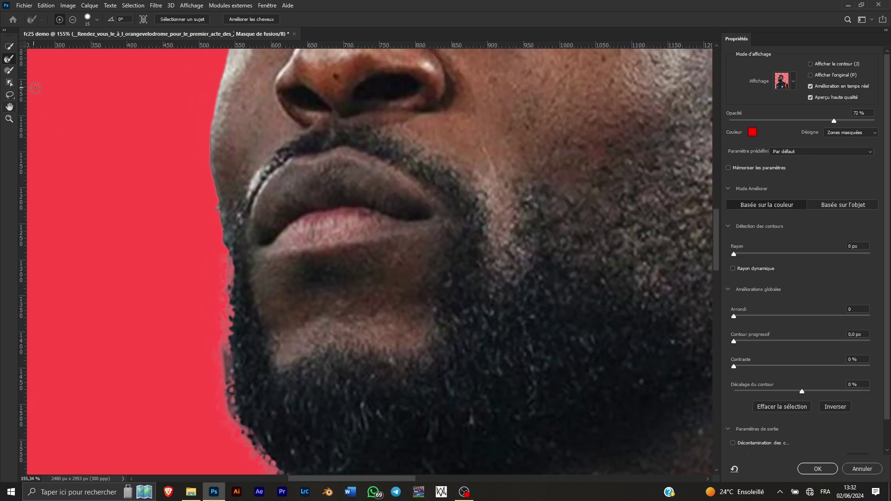
drag(384, 111, 340, 336)
mouse_move(352, 158)
mouse_down()
mouse_move(344, 310)
mouse_move(358, 205)
mouse_move(356, 223)
mouse_up()
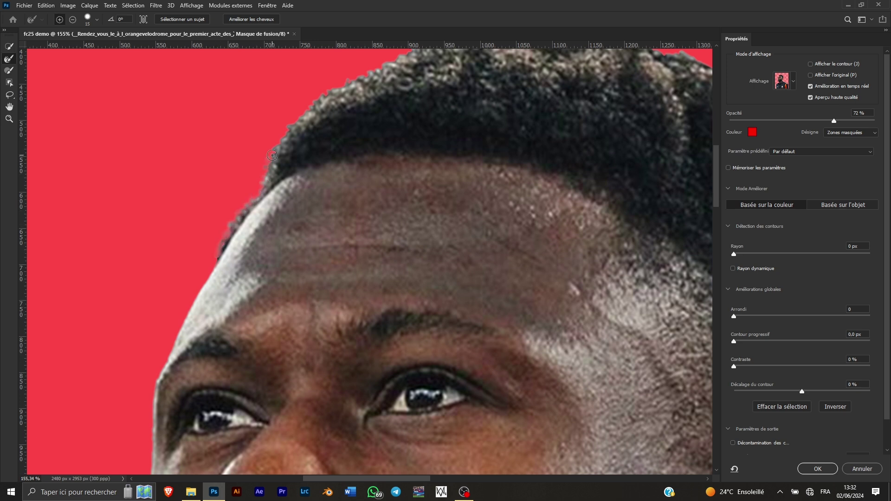
drag(377, 143, 294, 239)
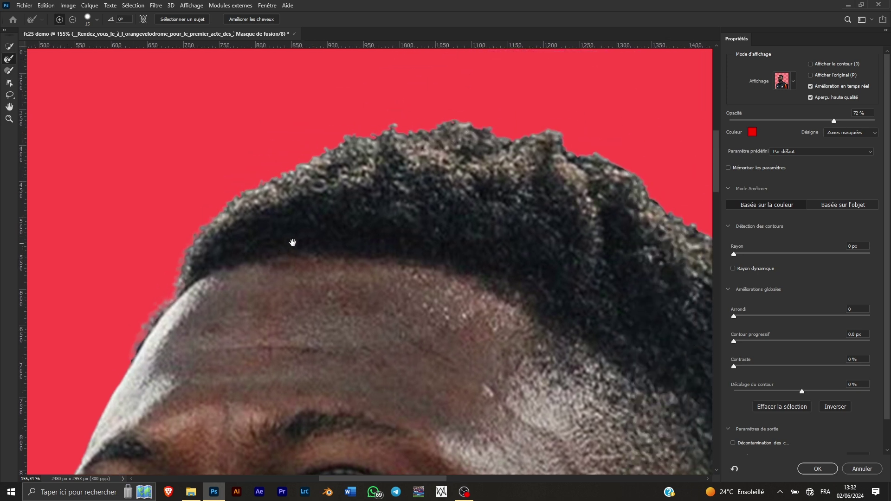
alt+right_click(298, 199)
mouse_move(250, 202)
mouse_down()
mouse_move(363, 141)
mouse_move(468, 131)
mouse_move(559, 140)
mouse_move(624, 173)
mouse_move(693, 227)
mouse_move(659, 243)
mouse_move(349, 164)
mouse_move(441, 228)
mouse_move(464, 270)
mouse_move(479, 362)
mouse_move(473, 470)
mouse_move(470, 421)
mouse_move(506, 260)
mouse_move(546, 146)
mouse_move(529, 279)
mouse_up()
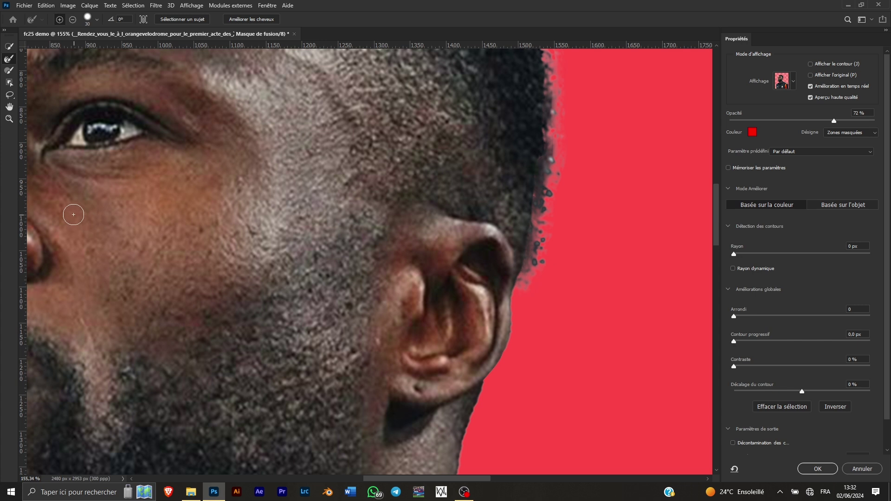
Try to clean up the fringe along the front of the beard with the mask brush, and undo the stroke
click(11, 121)
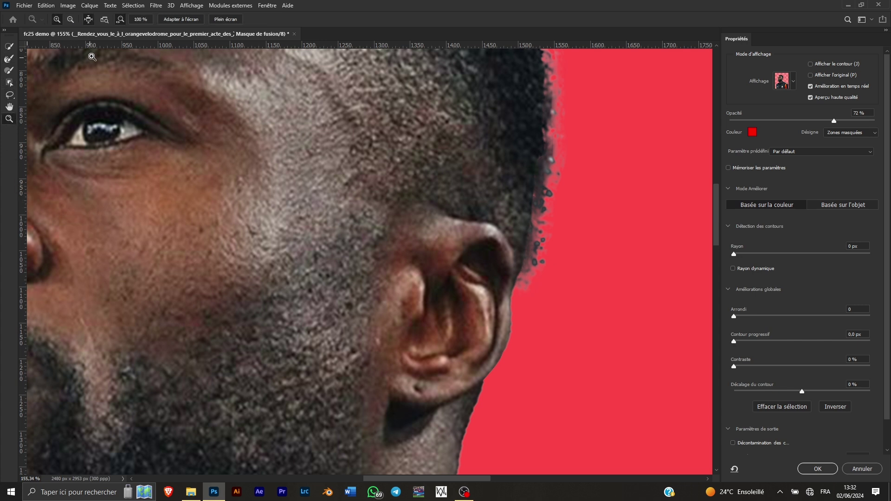
click(177, 22)
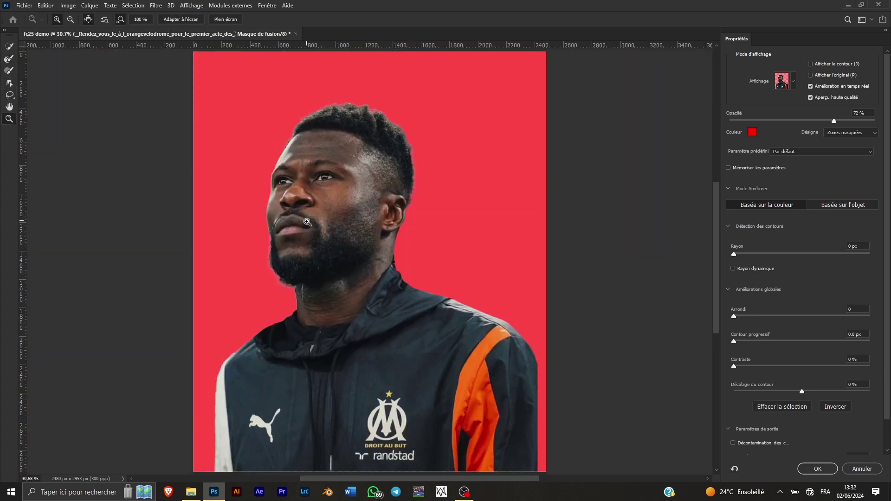
click(269, 258)
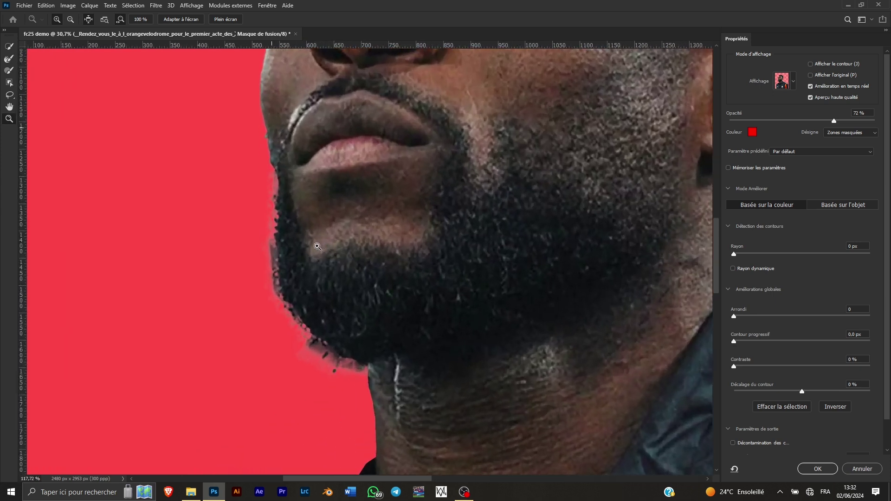
key(r)
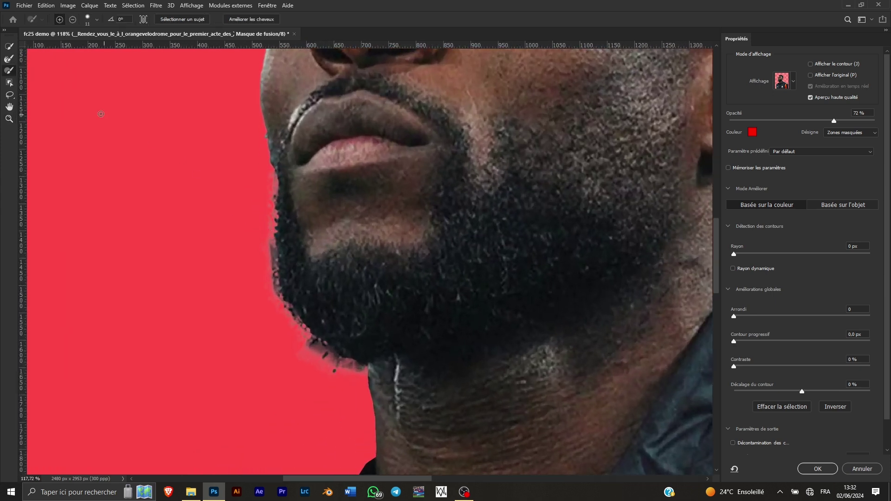
right_click(239, 250)
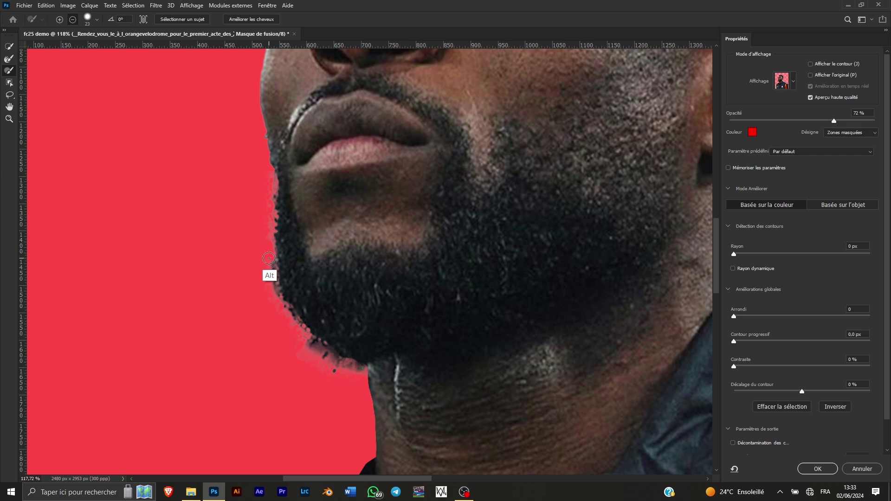
key(alt)
alt+right_click(265, 257)
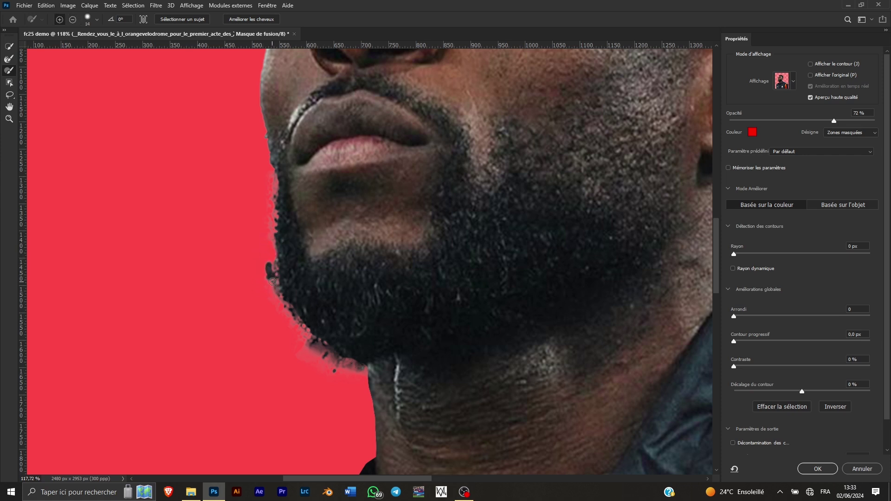
key(ctrl)
key(ctrl+z)
key(alt)
Apply the edge refinement and paint black on the layer mask with a soft 32 px brush to remove stray remnants around the beard
click(815, 470)
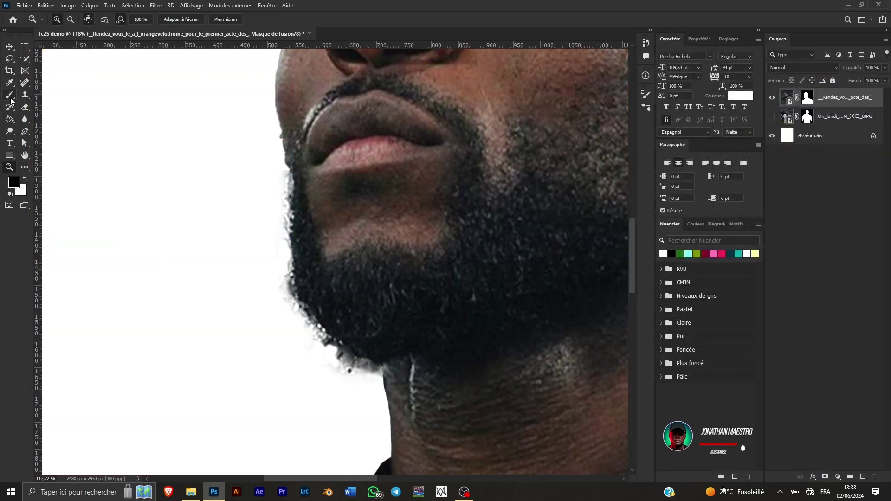
key(b)
alt+right_click(286, 284)
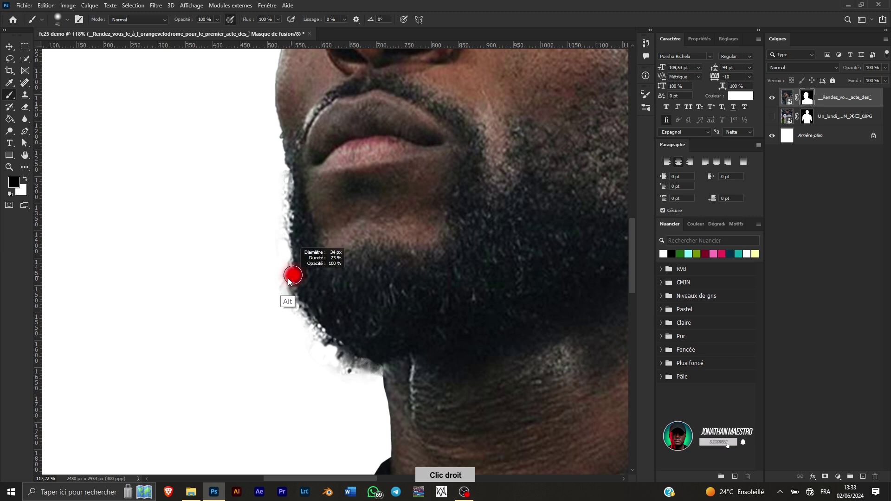
drag(290, 285, 300, 286)
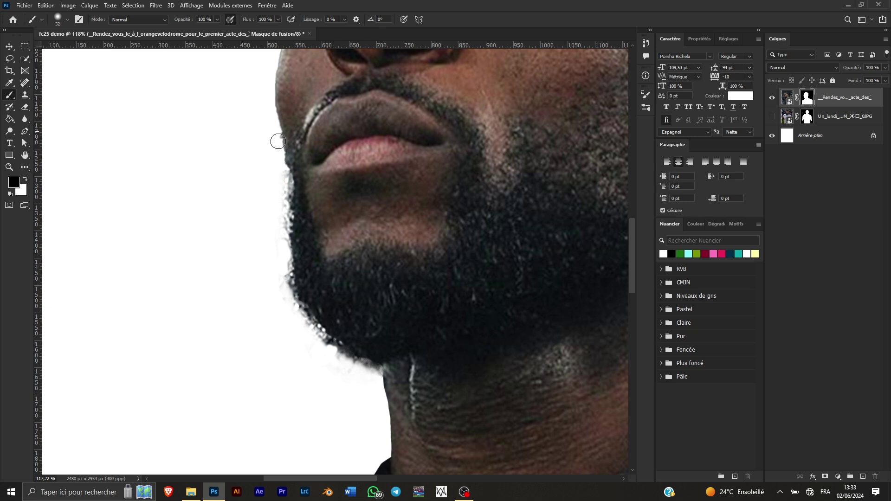
key(z)
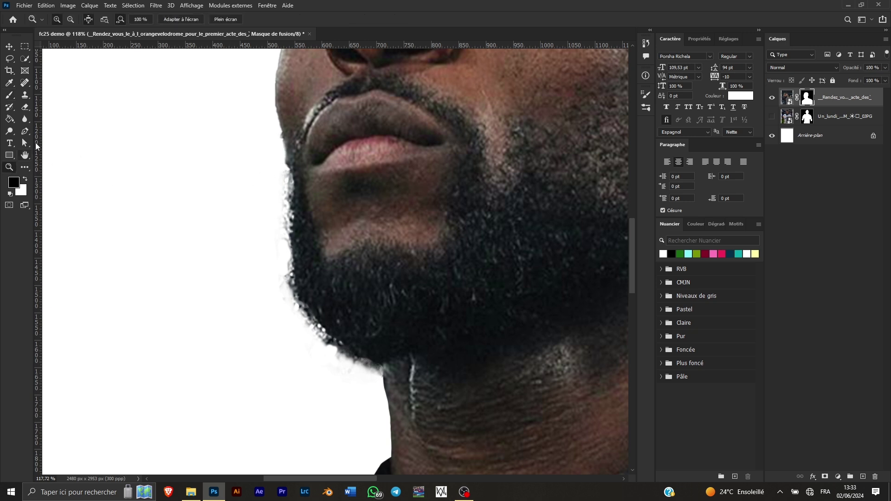
Paint black on the layer mask along the back of the hair to remove the stray fringe, and make white the foreground color
click(187, 22)
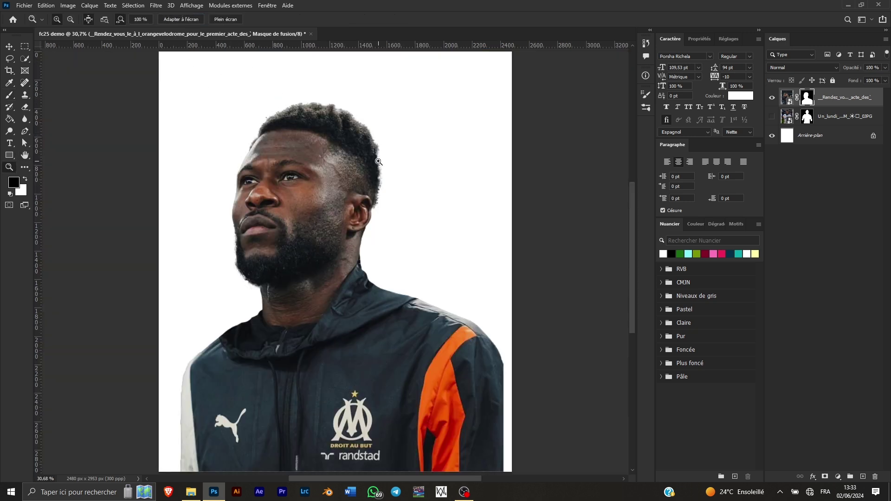
click(399, 186)
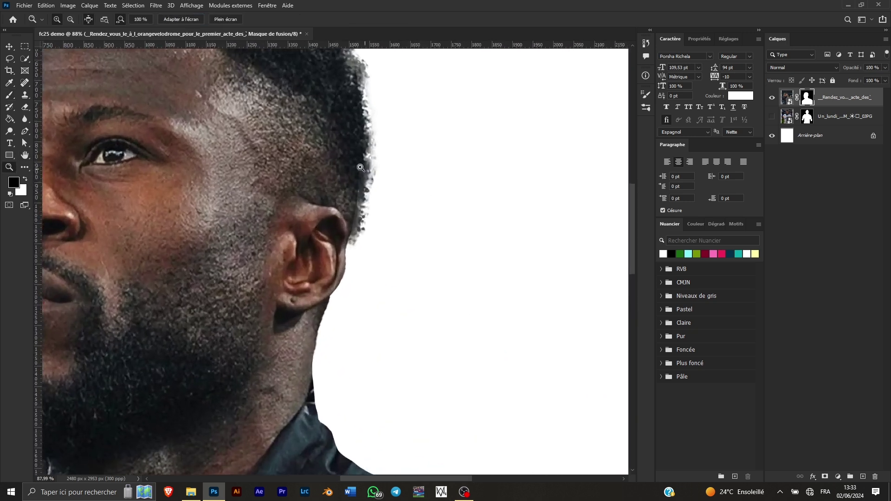
click(10, 96)
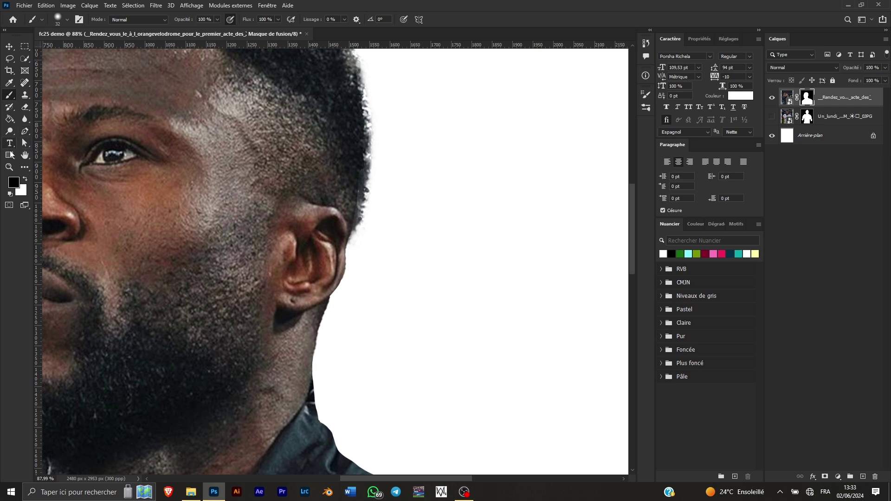
click(27, 181)
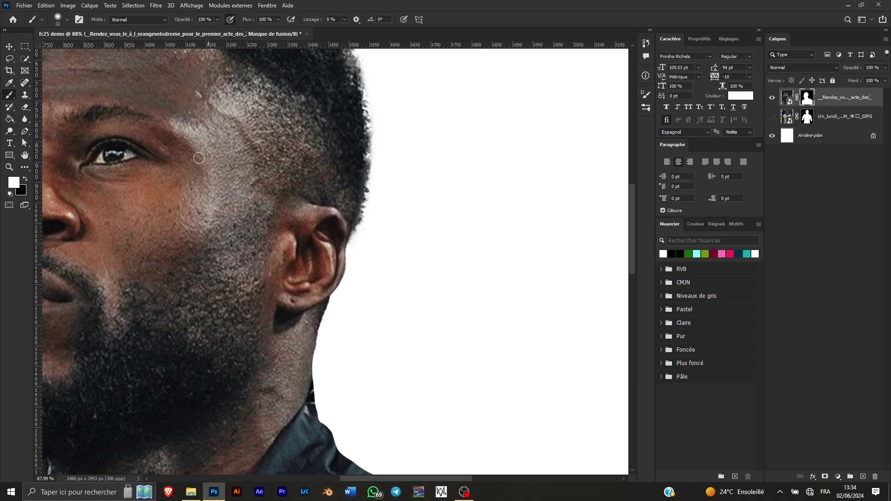
click(9, 168)
click(192, 20)
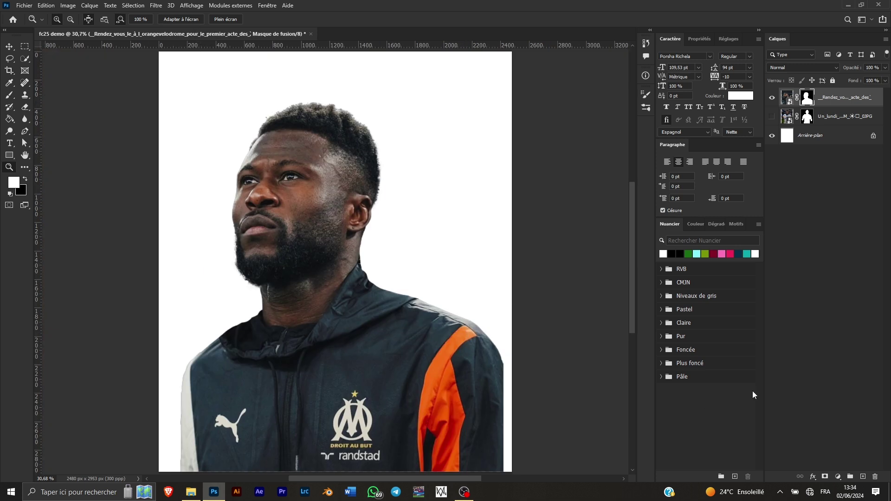
Hide the tracksuit portrait layer and place the photo 1702_om_mbemba_2 from the File Explorer folder into the document at its default size
click(772, 99)
click(191, 492)
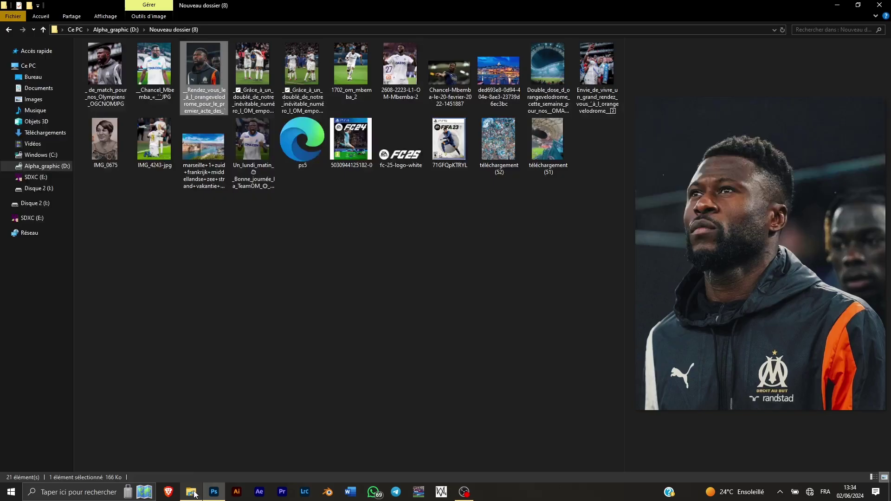
drag(351, 67, 302, 342)
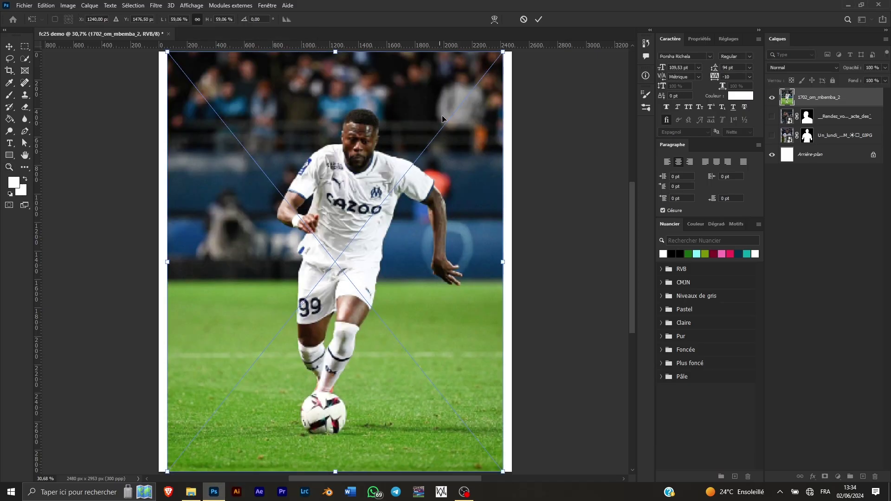
click(539, 19)
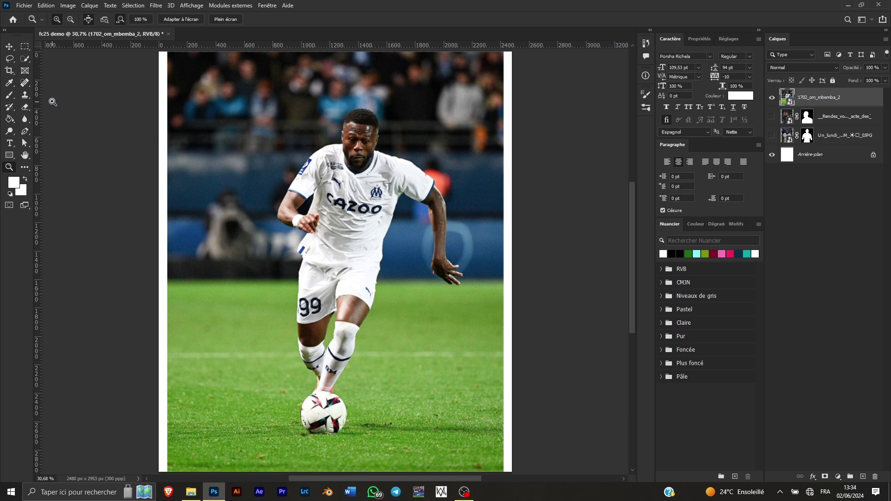
Select the running player and the ball automatically with Select Subject
click(10, 59)
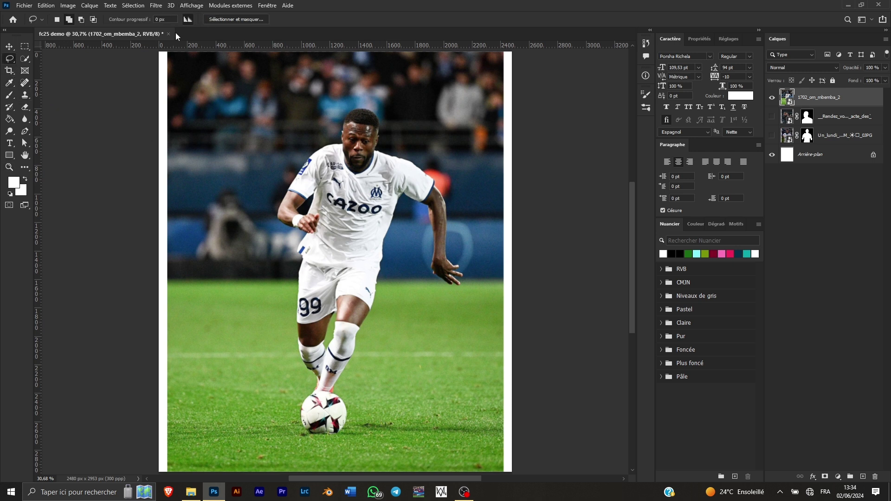
click(27, 59)
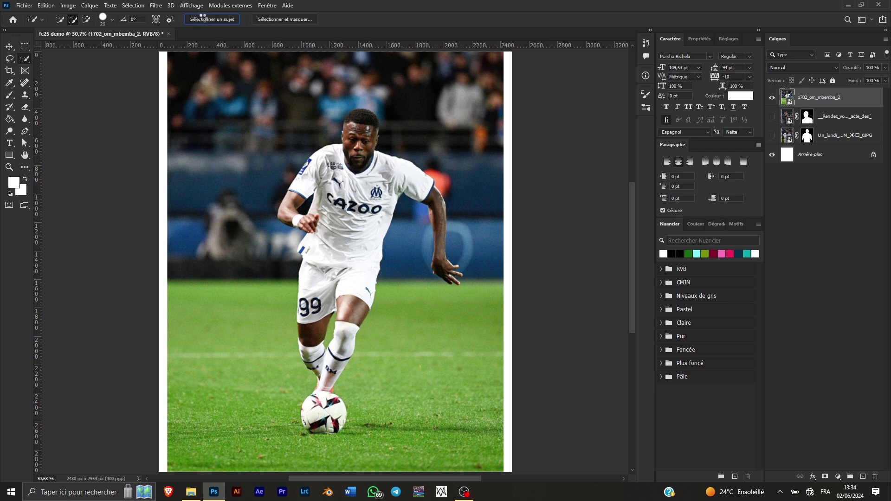
click(203, 19)
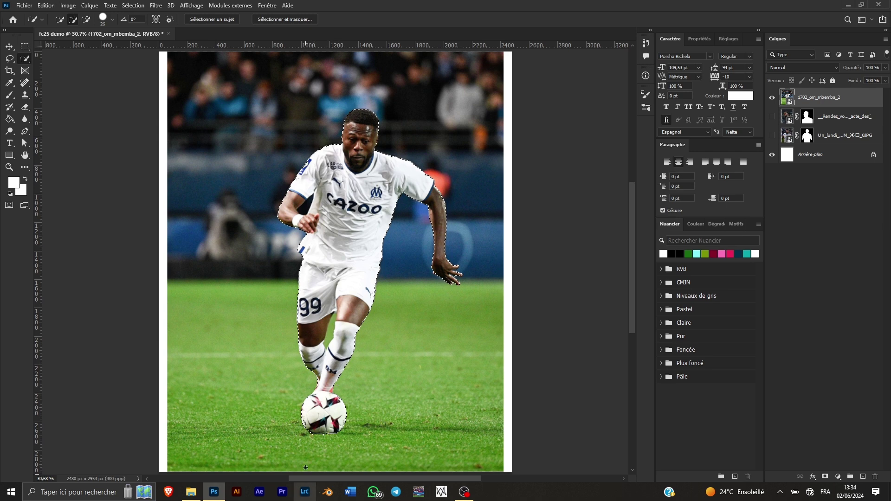
Subtract the dark background gap between the bent arm and the shirt from the selection with the Lasso tool
click(9, 170)
drag(300, 199, 376, 184)
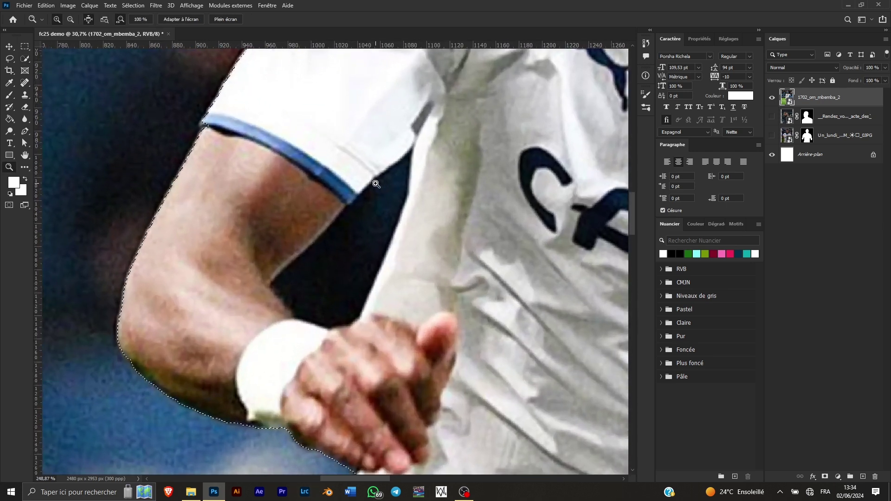
key(l)
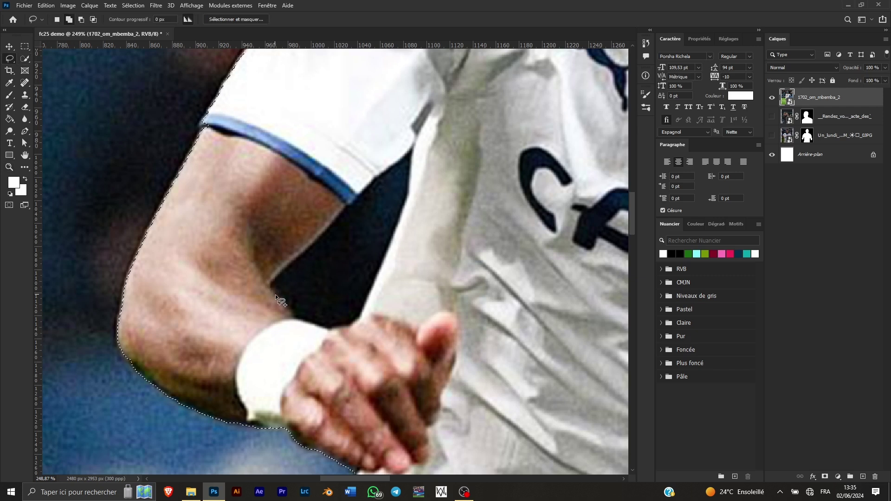
mouse_move(269, 286)
mouse_down()
mouse_move(289, 317)
mouse_move(319, 328)
mouse_move(300, 253)
mouse_move(269, 286)
mouse_up()
mouse_move(302, 255)
mouse_down()
mouse_move(345, 207)
mouse_move(360, 242)
mouse_move(357, 310)
mouse_move(320, 329)
mouse_up()
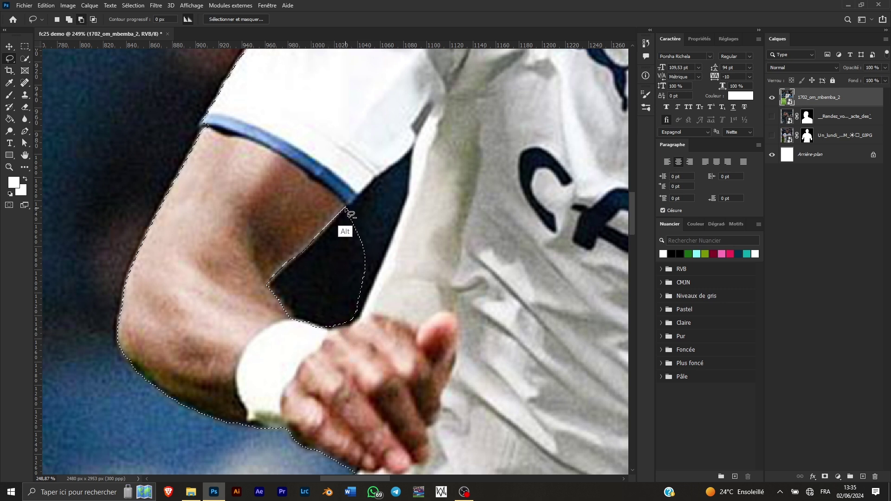
drag(346, 208, 365, 192)
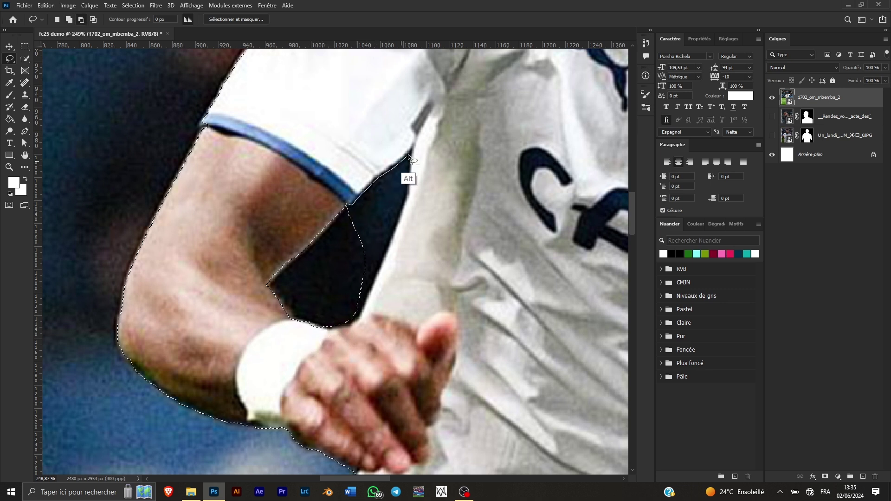
mouse_move(408, 156)
mouse_down()
mouse_move(412, 147)
mouse_move(406, 193)
mouse_up()
mouse_move(399, 225)
mouse_down()
mouse_move(359, 305)
mouse_move(325, 314)
mouse_up()
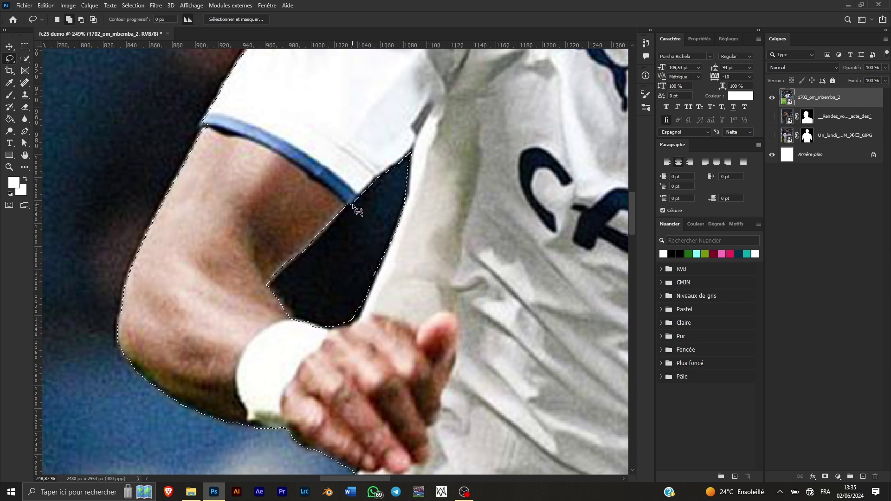
Tighten the selection around the arm gap, subtracting the remaining corner under the sleeve and adding back the wristband's edge
key(alt)
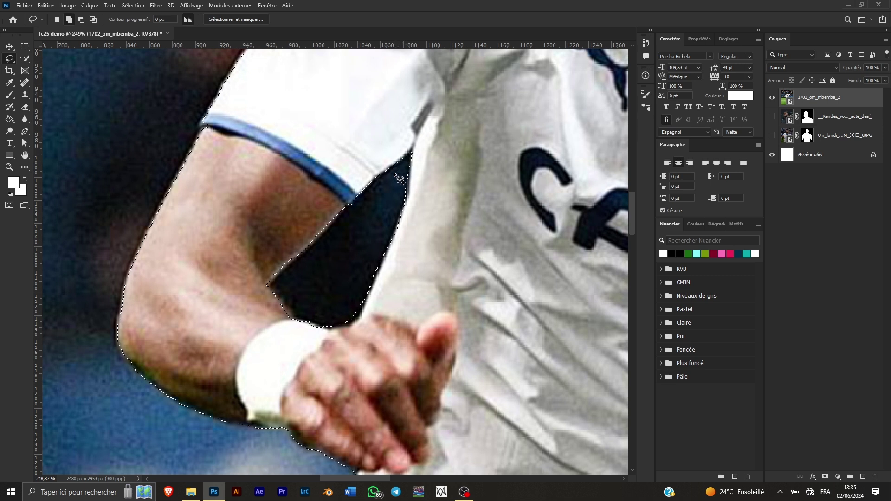
key(alt)
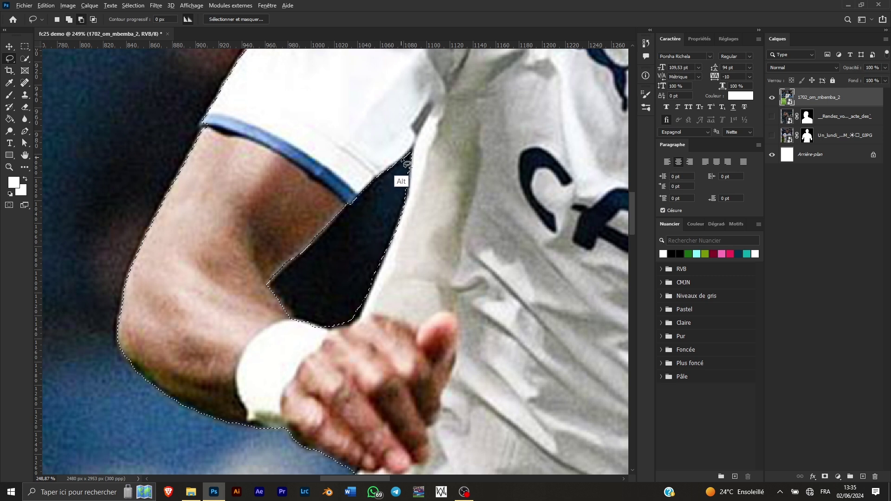
mouse_move(414, 145)
mouse_down()
mouse_move(405, 204)
mouse_move(356, 319)
mouse_move(326, 328)
mouse_move(290, 320)
mouse_up()
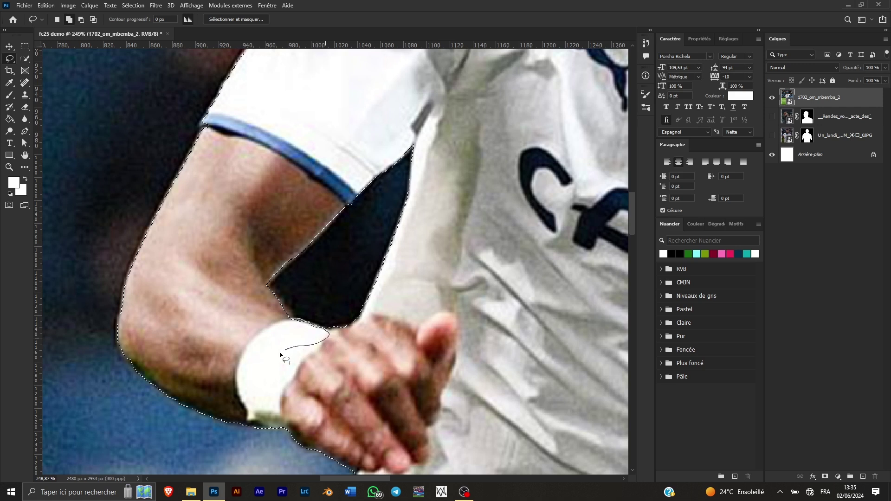
drag(280, 353, 287, 350)
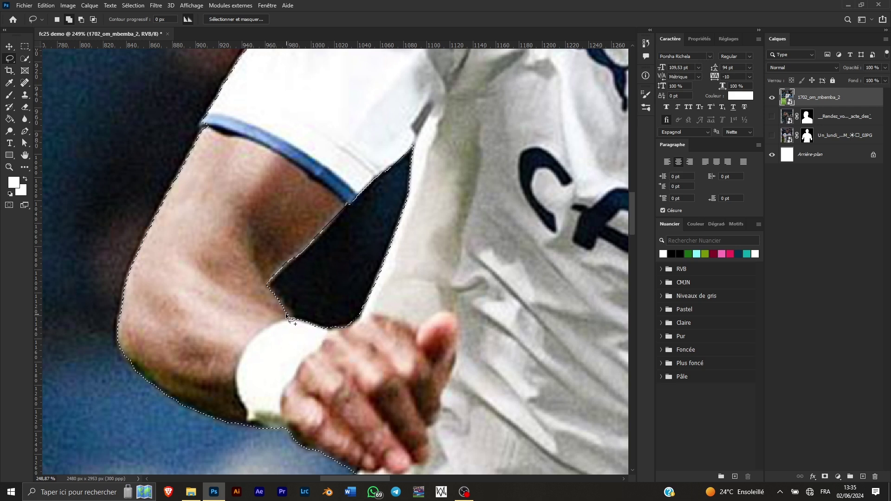
Correct the outer selection edge of the bent arm at the blue sleeve hem with the Lasso tool
key(z)
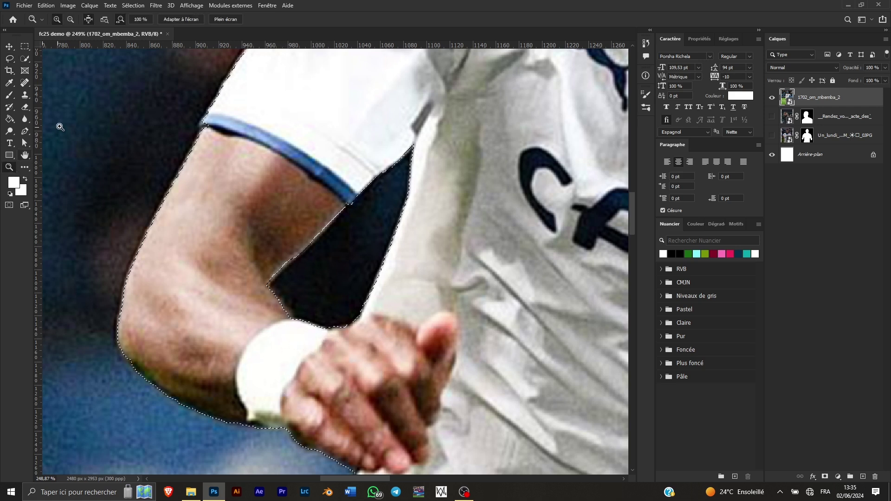
key(l)
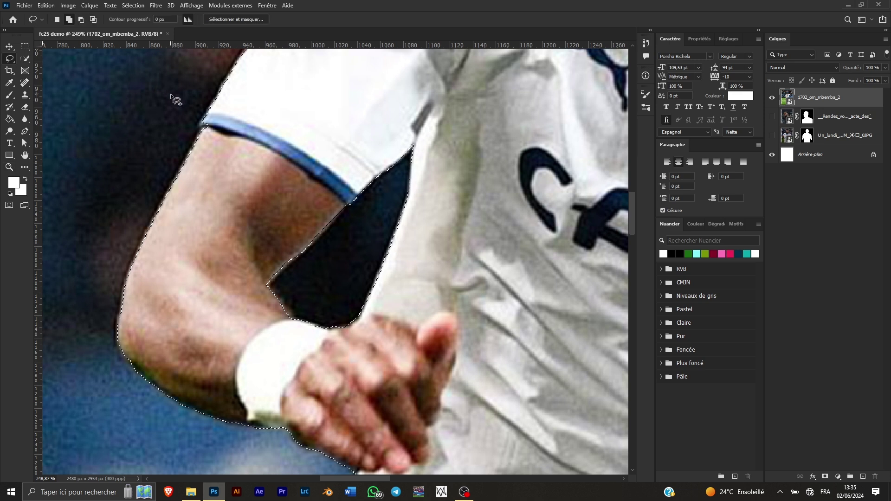
mouse_move(200, 119)
mouse_down()
mouse_move(220, 94)
mouse_move(193, 147)
mouse_up()
click(9, 167)
click(185, 19)
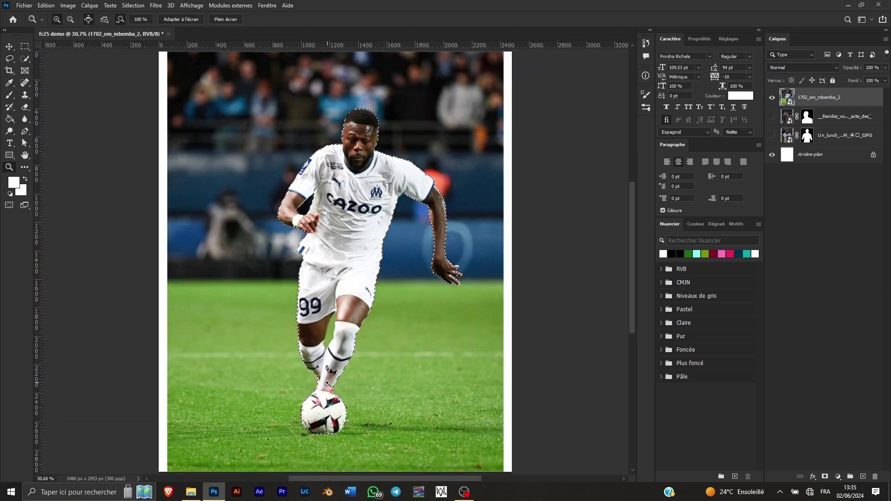
Subtract the upper part of the grass gap between the legs, from the shorts down to the knees, with the Lasso tool
drag(333, 341, 358, 267)
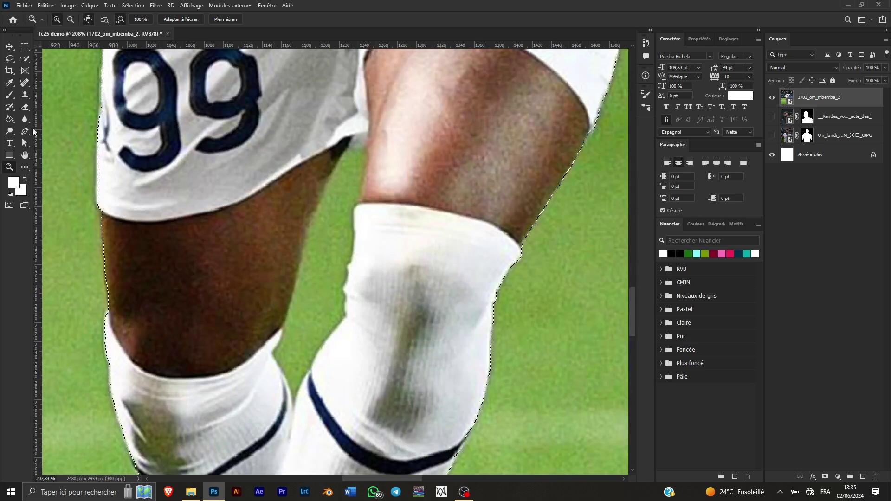
click(25, 131)
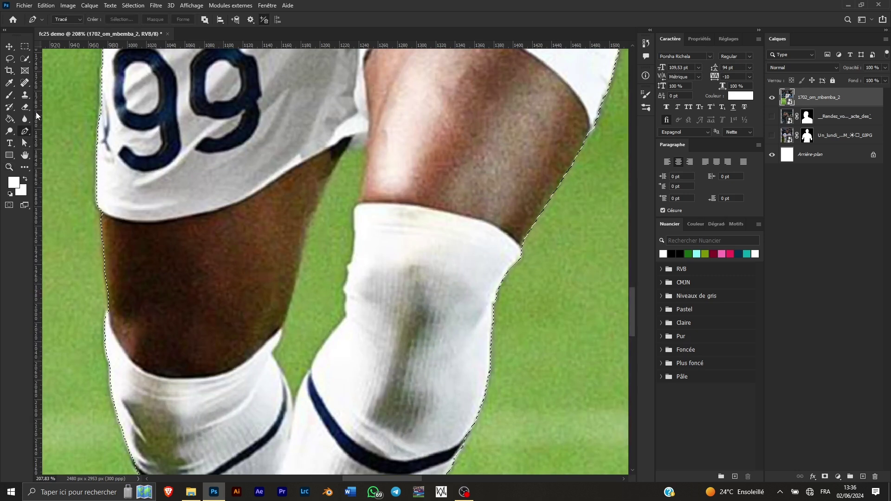
click(9, 58)
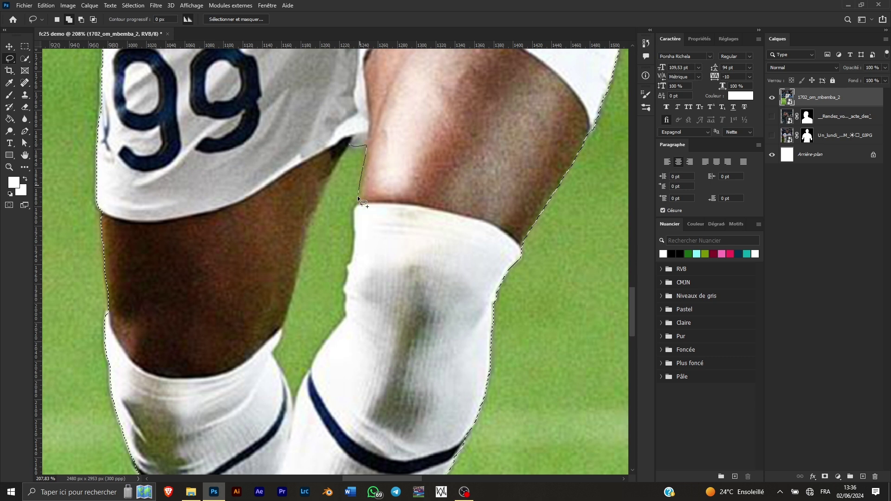
drag(317, 213, 332, 176)
mouse_move(357, 148)
mouse_down()
mouse_move(345, 311)
mouse_move(288, 313)
mouse_up()
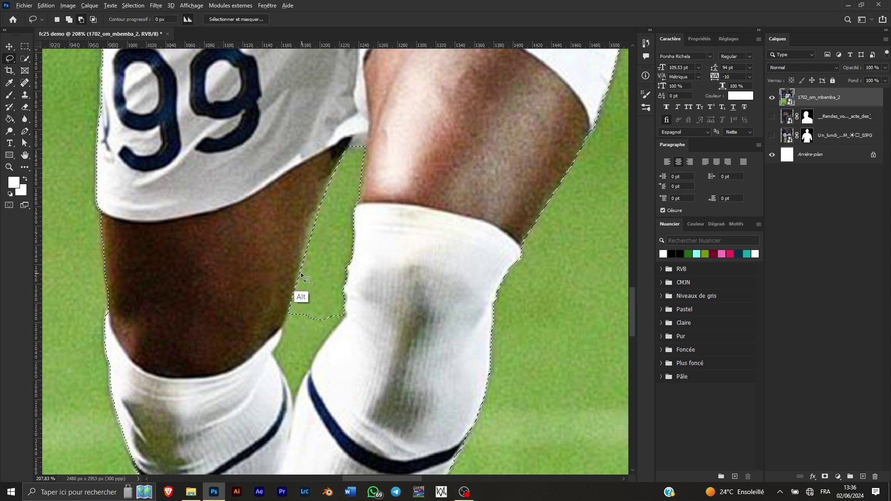
Subtract the rest of the grass gap between the legs, down to where the two socks meet
mouse_move(301, 275)
mouse_down()
mouse_move(312, 223)
mouse_move(327, 221)
mouse_move(309, 312)
mouse_move(287, 314)
mouse_move(277, 346)
mouse_move(294, 402)
mouse_up()
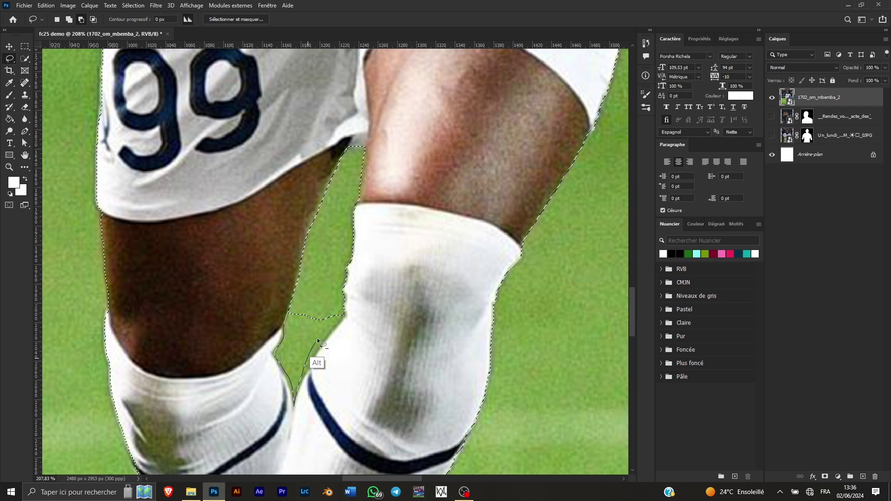
mouse_move(318, 341)
mouse_down()
mouse_move(324, 299)
mouse_move(341, 336)
mouse_move(304, 383)
mouse_move(294, 417)
mouse_move(292, 372)
mouse_move(326, 309)
mouse_move(336, 252)
mouse_up()
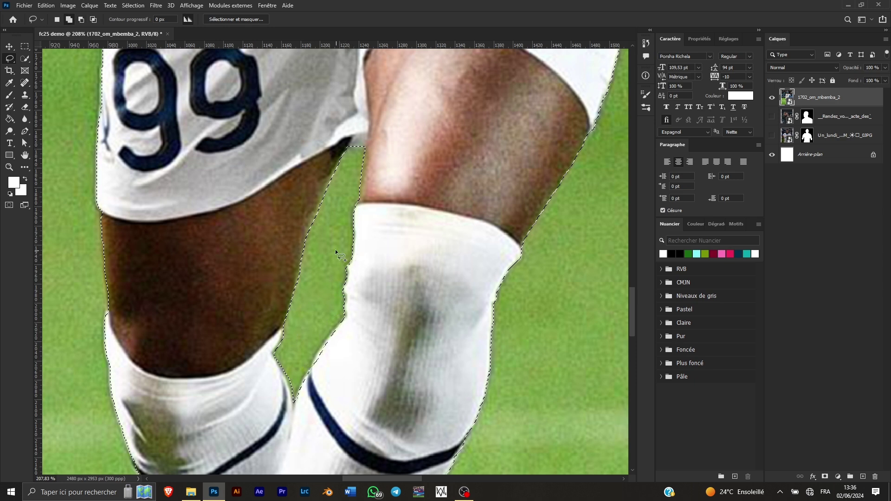
click(8, 168)
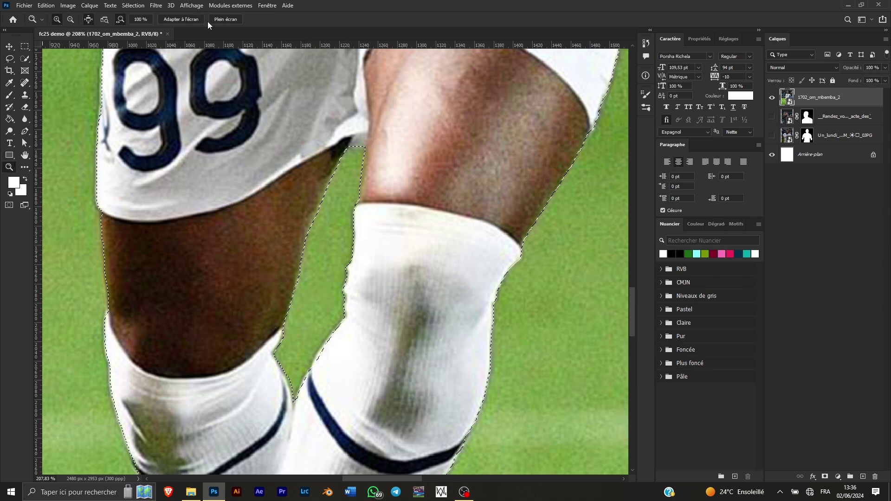
click(183, 19)
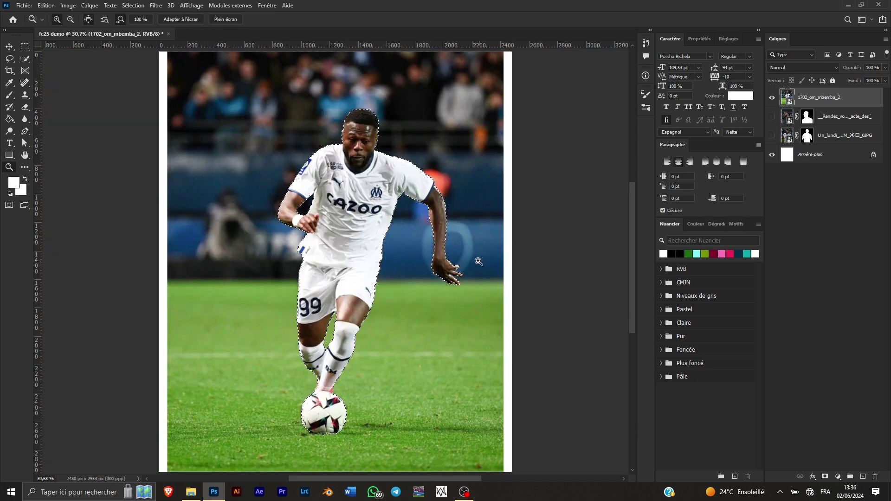
Subtract the two blue background gaps between the outstretched fingers of the lowered hand from the selection with the Lasso tool
drag(464, 266, 514, 255)
drag(445, 228, 434, 221)
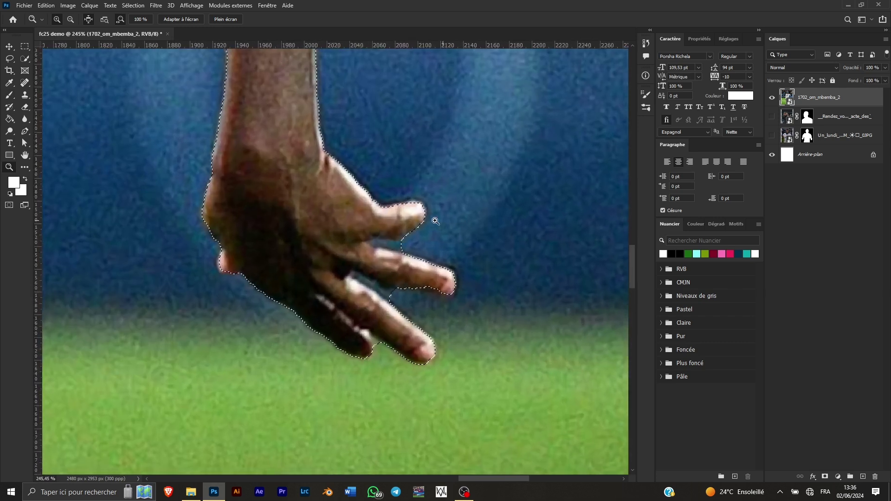
click(10, 59)
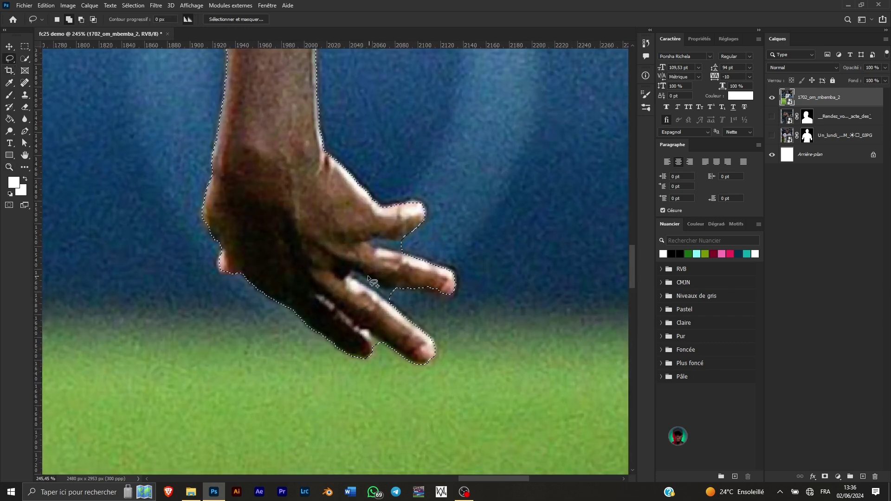
mouse_move(351, 277)
mouse_down()
mouse_move(389, 304)
mouse_move(394, 293)
mouse_up()
mouse_move(394, 290)
mouse_down()
mouse_move(360, 285)
mouse_move(353, 274)
mouse_move(396, 288)
mouse_up()
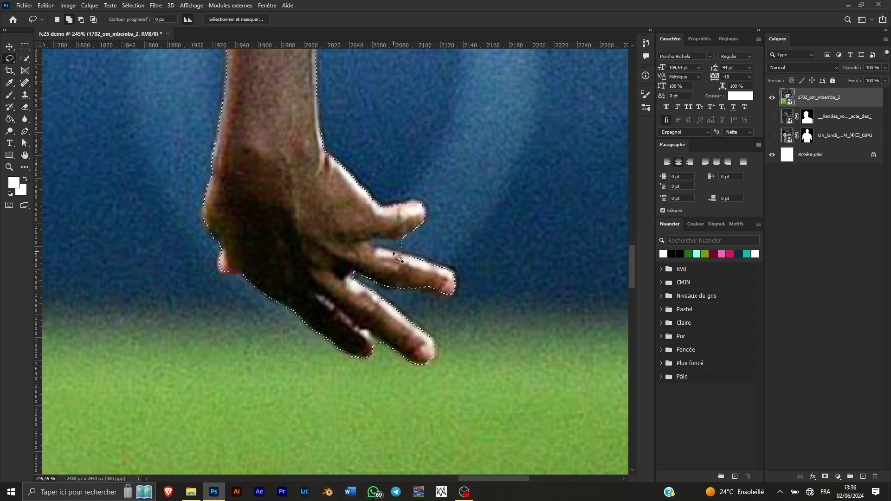
mouse_move(367, 243)
mouse_down()
mouse_move(403, 252)
mouse_move(398, 241)
mouse_up()
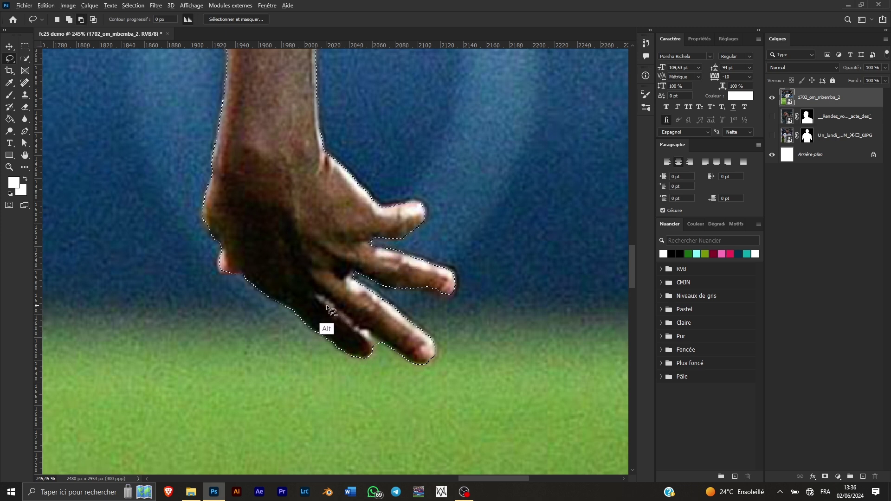
Subtract the sliver between the two lowest fingers of the lowered hand, and mask the player's photo with the finished selection
mouse_move(373, 346)
mouse_down()
mouse_move(359, 327)
mouse_move(383, 347)
mouse_move(374, 350)
mouse_up()
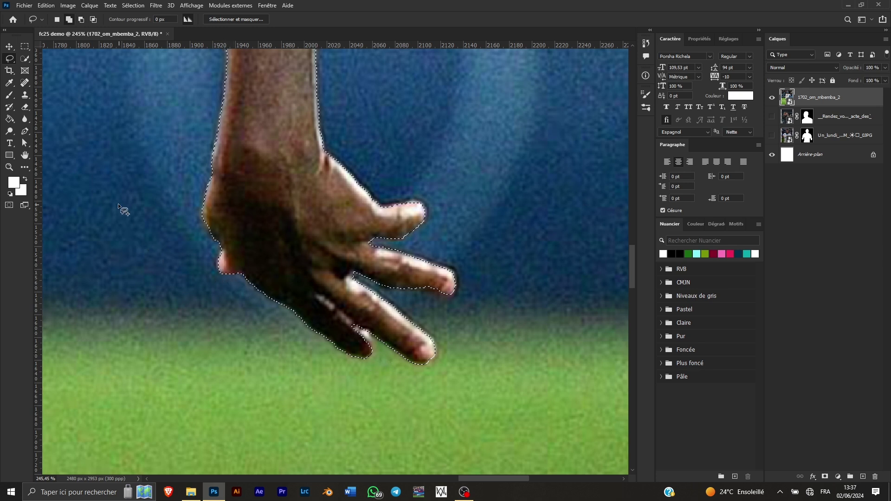
click(10, 167)
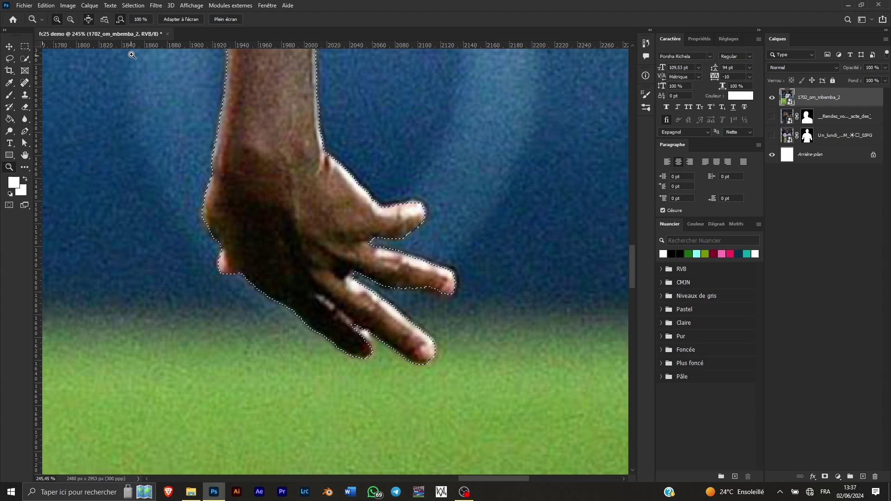
click(175, 20)
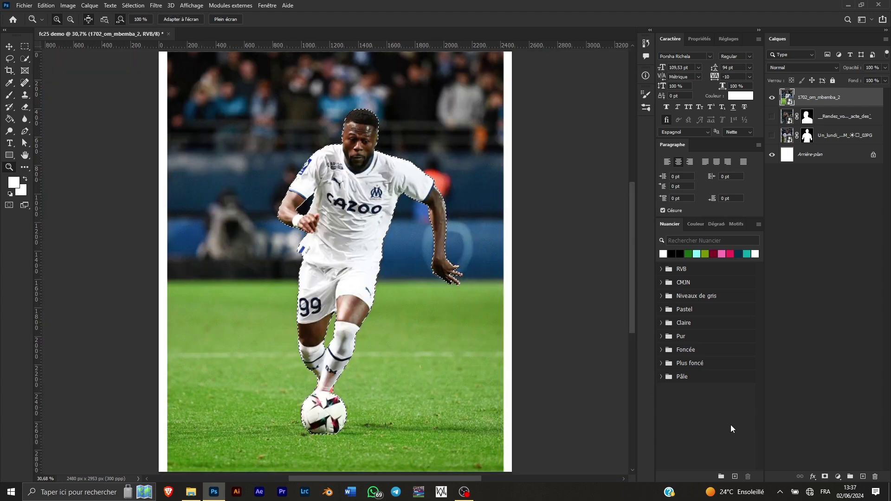
click(824, 478)
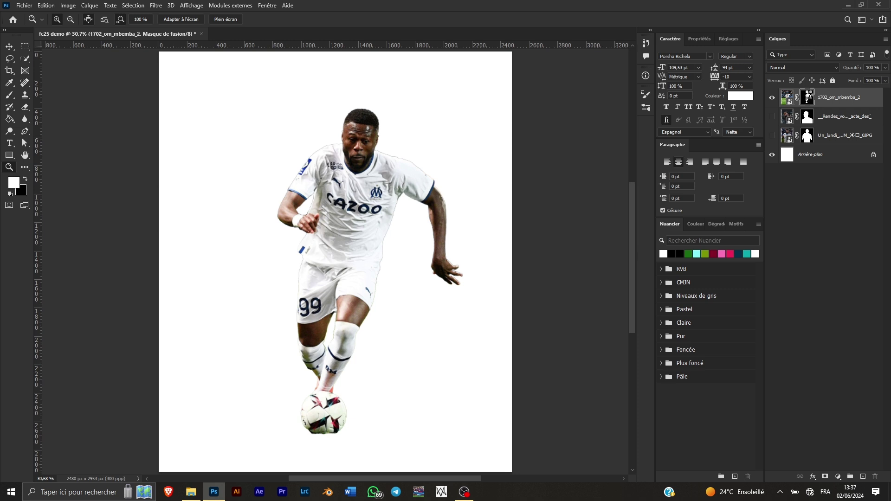
Refine the running player's layer mask in Select and Mask by shifting its edge inward
double_click(810, 96)
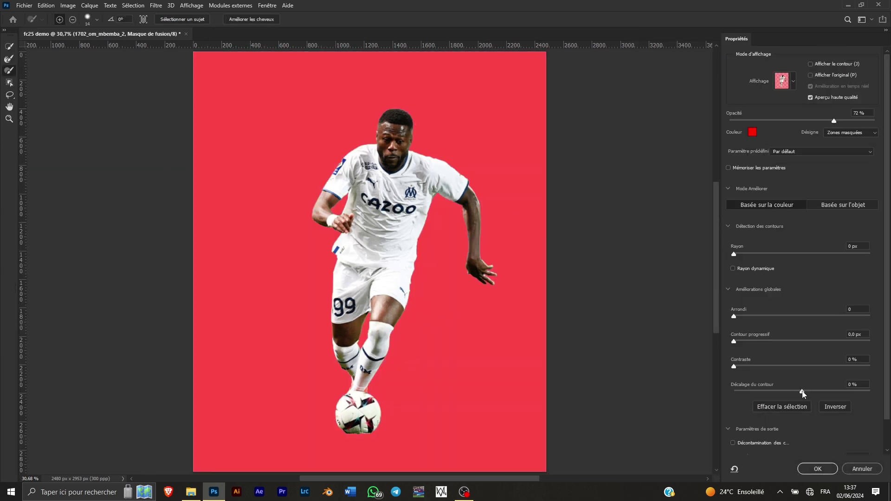
drag(802, 392, 780, 396)
click(820, 470)
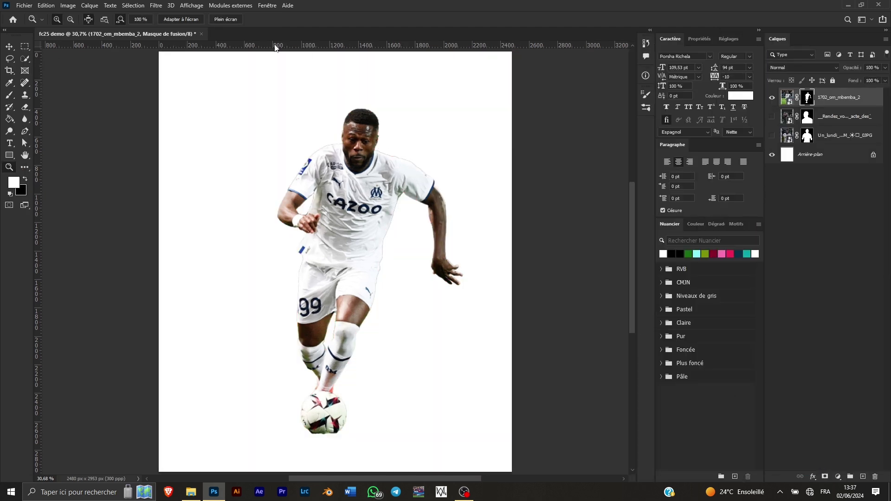
Apply the Minimum filter with a 1-pixel radius to the running player's mask to trim the leftover fringe
drag(344, 147, 394, 136)
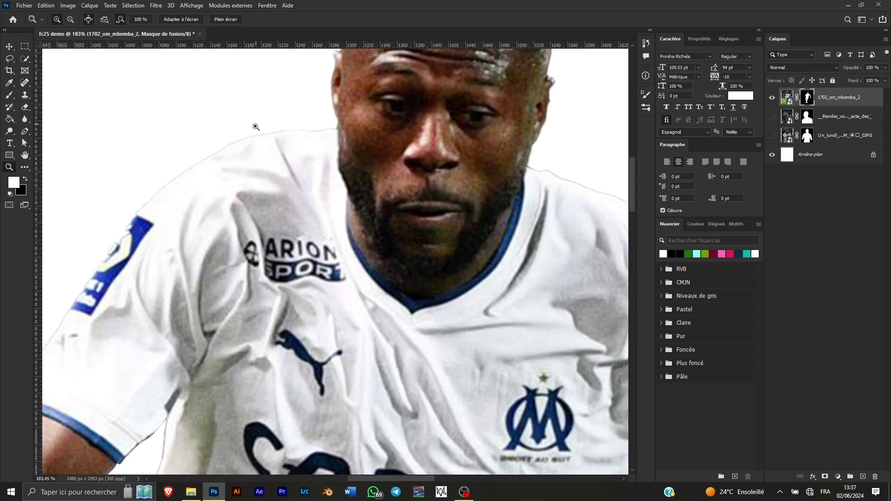
click(156, 6)
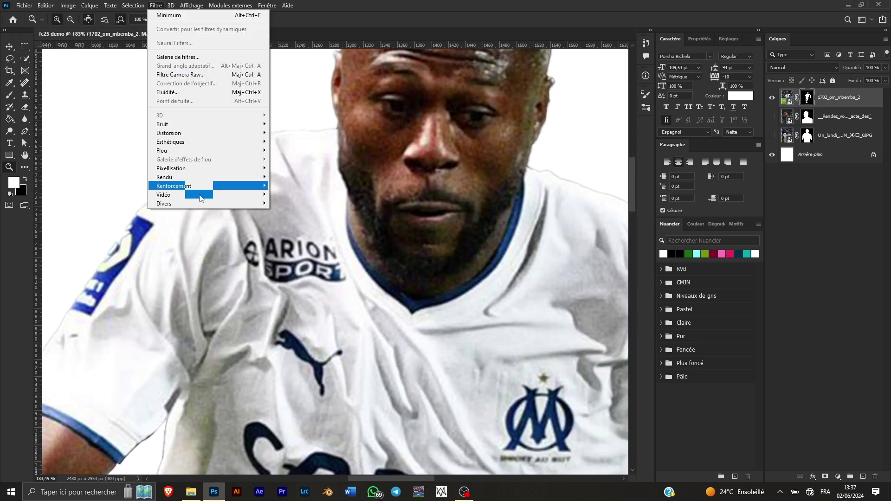
mouse_move(214, 203)
click(122, 221)
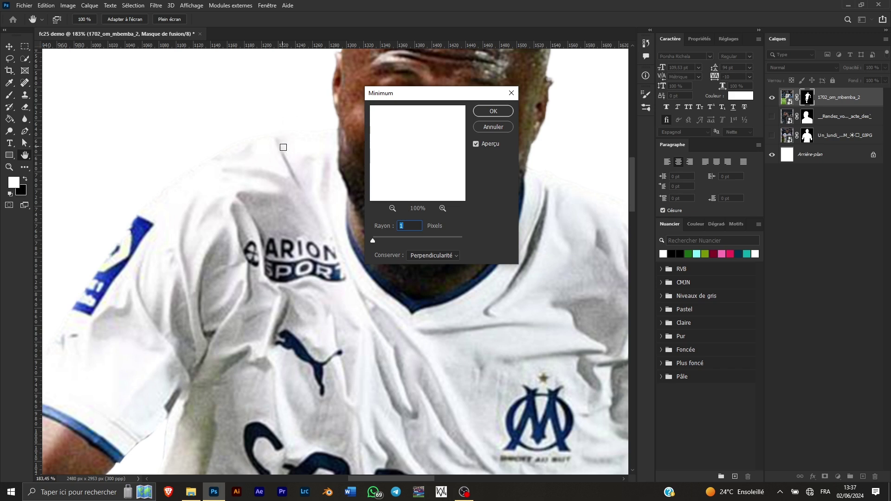
click(493, 112)
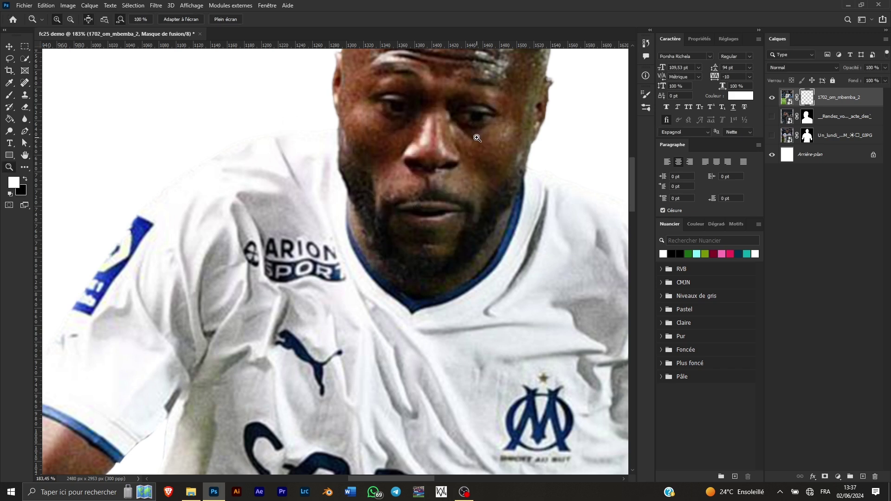
click(171, 18)
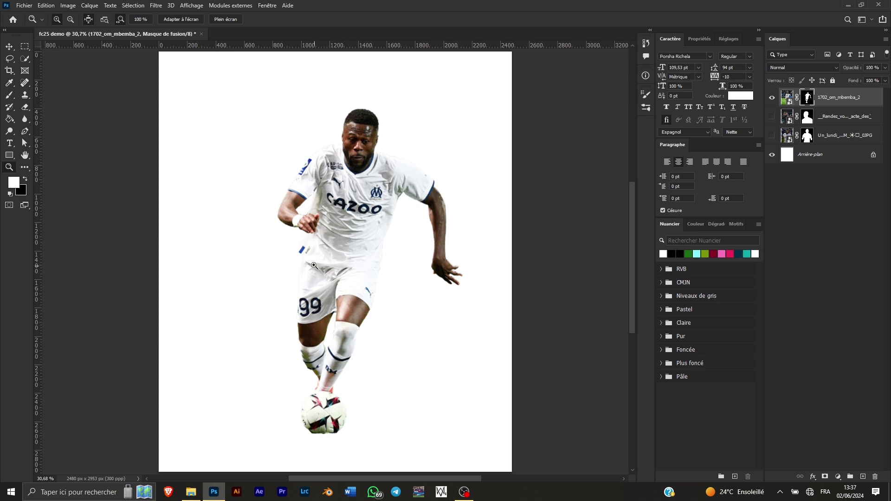
Hide the 1702_om_mbemba_2 layer and place the photo of the two players shaking hands from the image folder at its default size
click(771, 99)
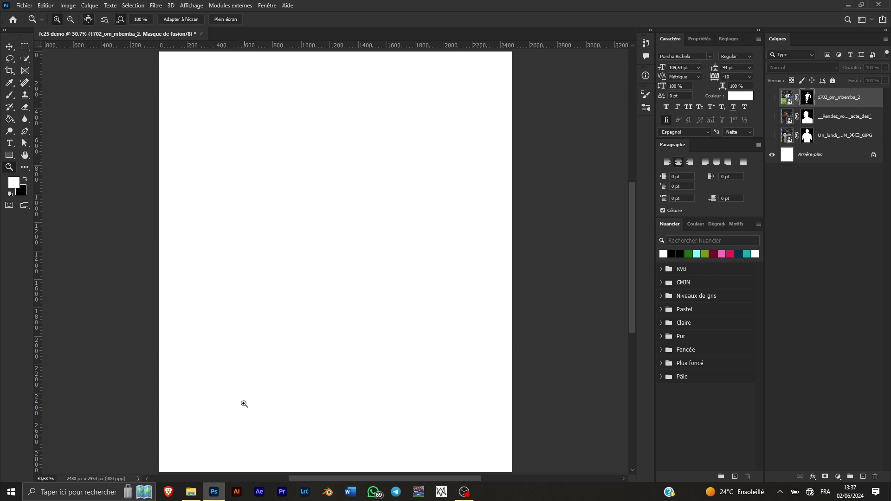
click(191, 492)
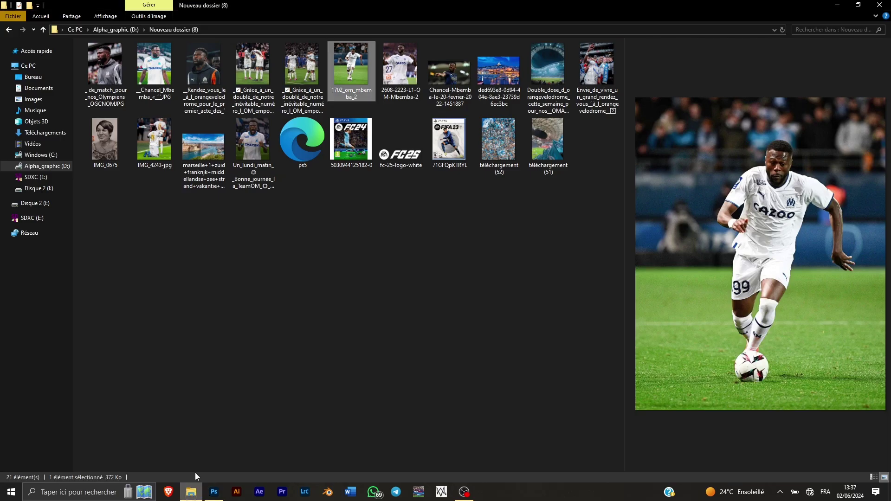
click(264, 54)
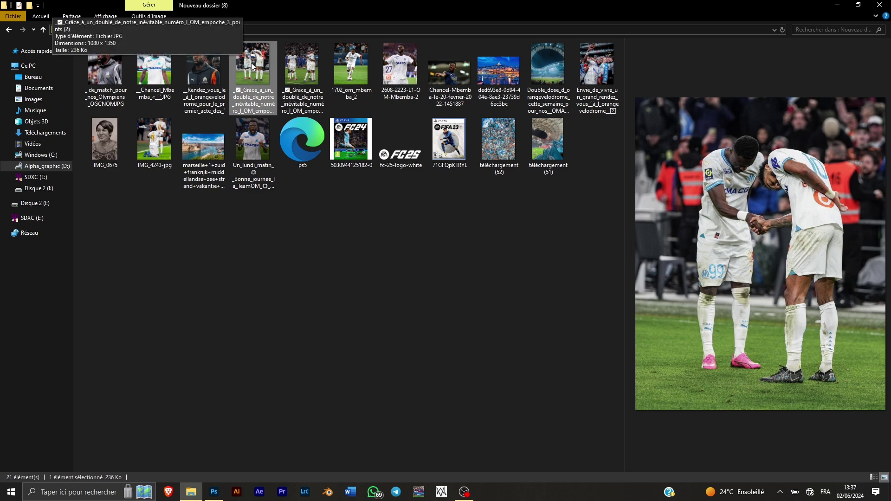
drag(252, 63, 318, 289)
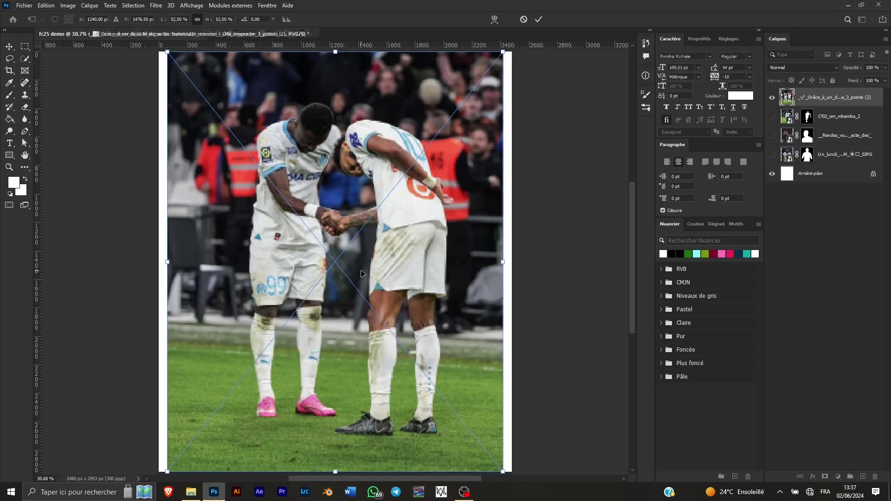
click(540, 20)
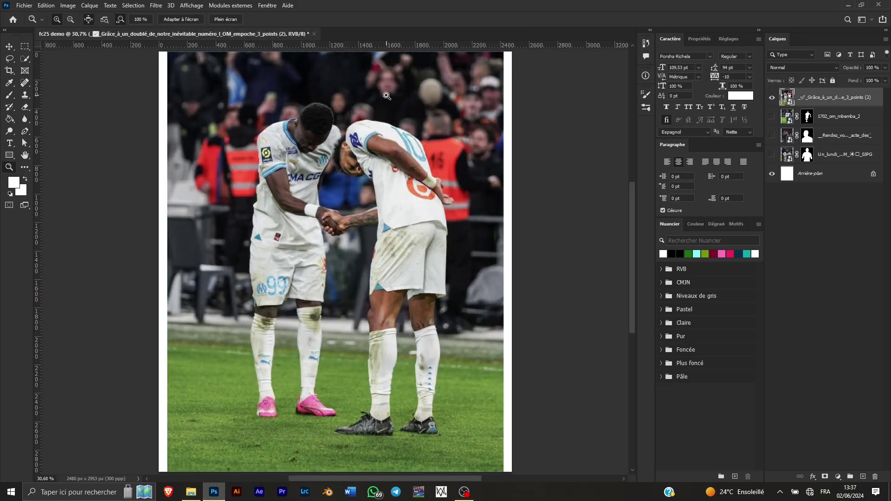
Select both players in the handshake photo with Select Subject and turn the selection into a layer mask
click(24, 59)
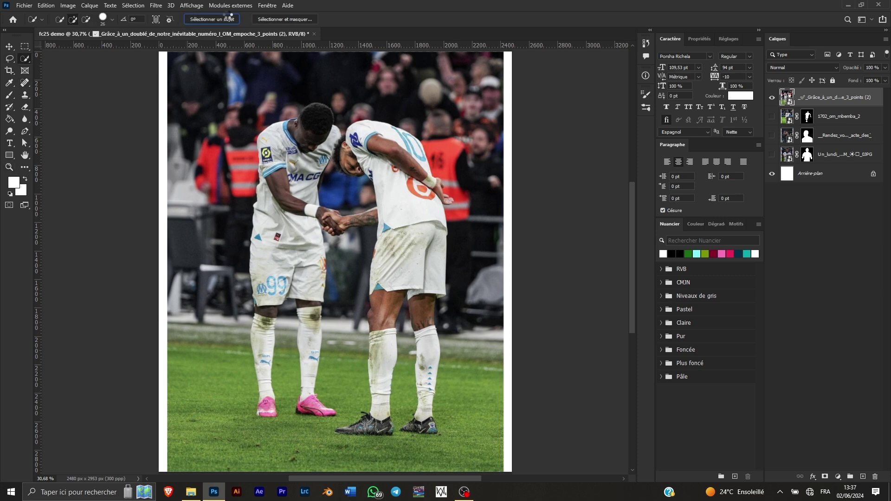
click(230, 19)
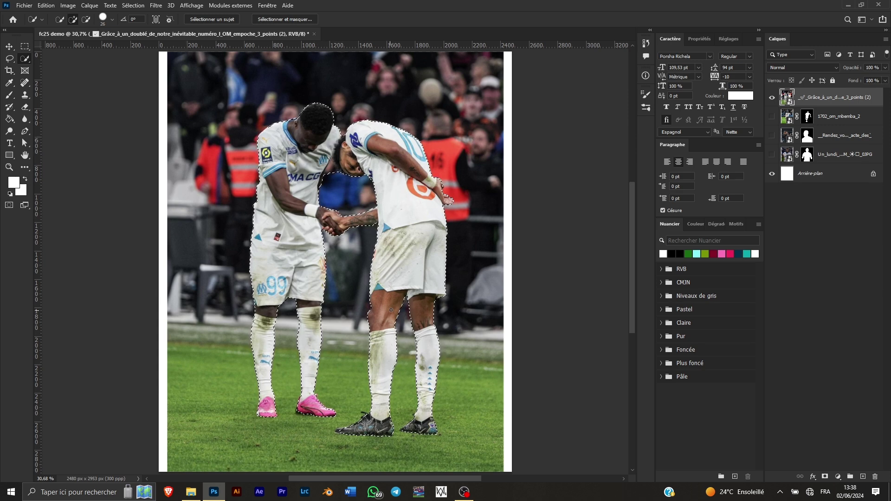
key(z)
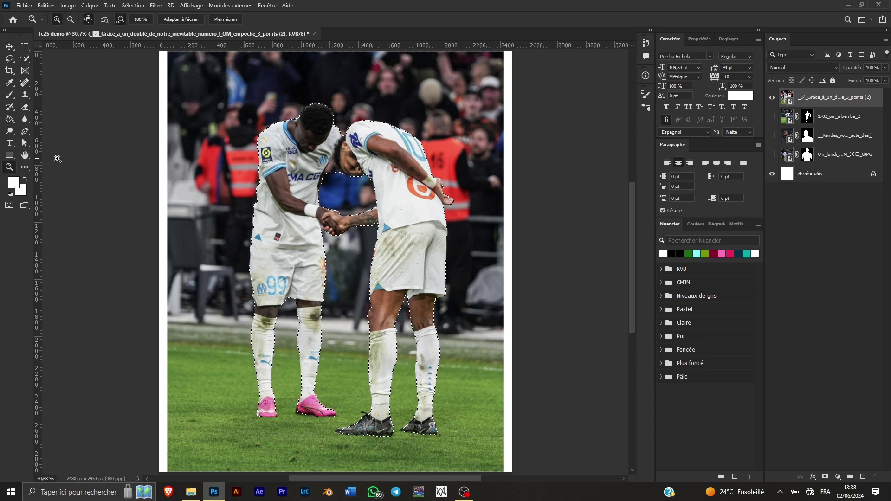
drag(304, 113, 348, 119)
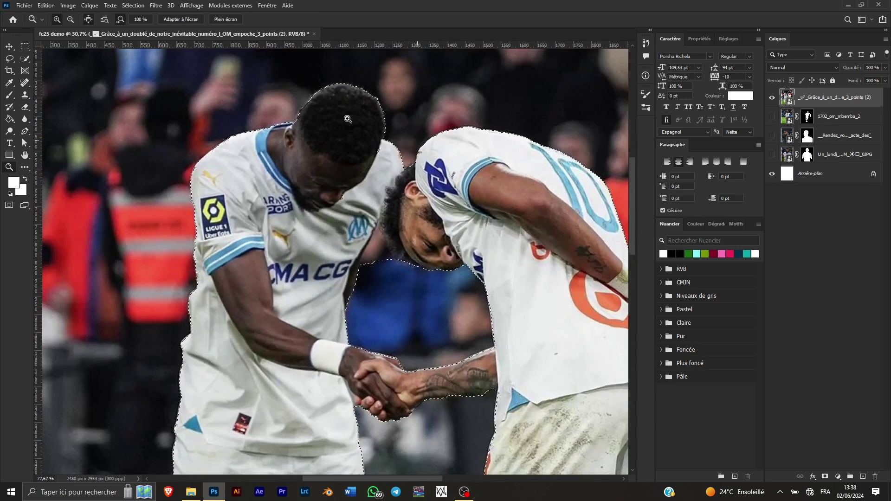
drag(393, 231, 468, 244)
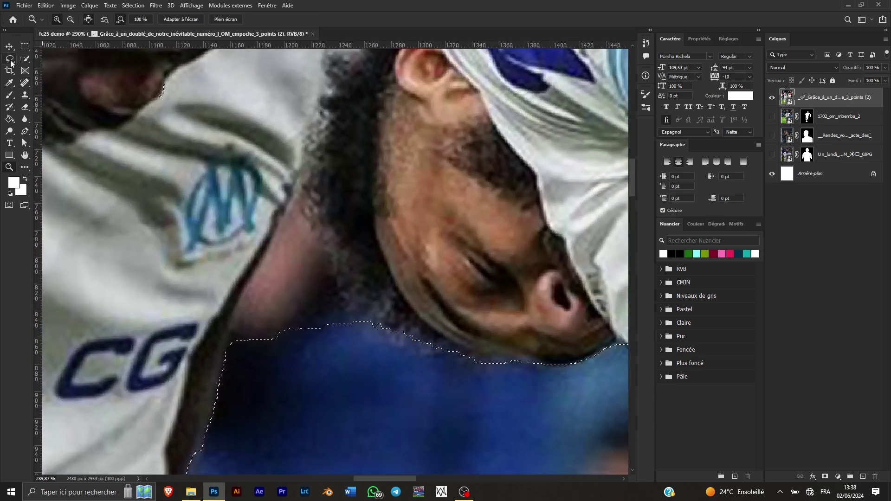
key(l)
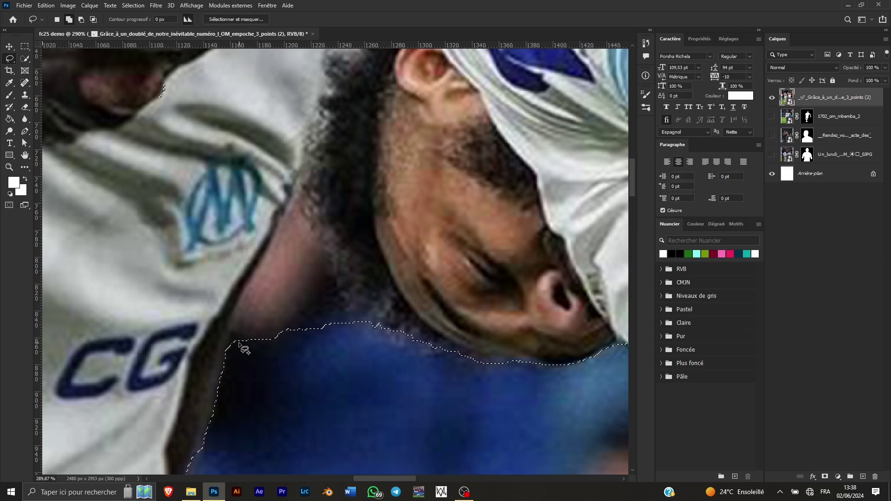
key(z)
key(ctrl+0)
click(825, 477)
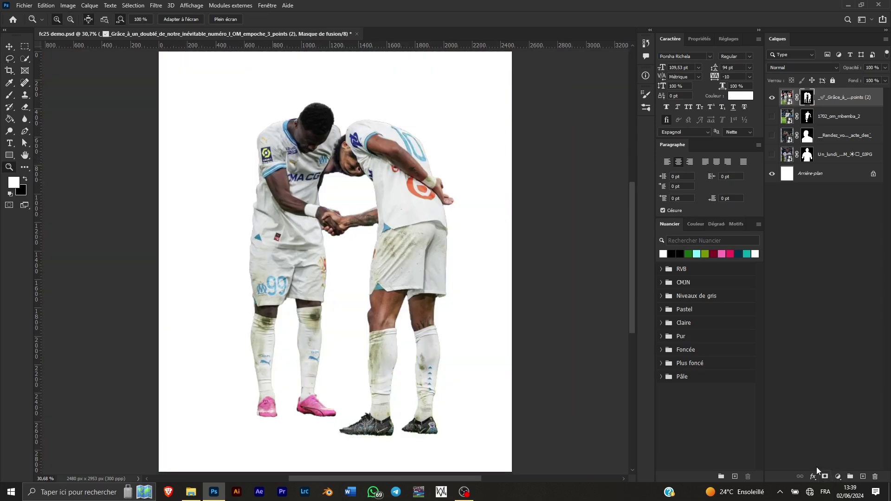
Paint black on the handshake mask with a 14 px brush to hide the background between the left player's shirt and arm and the other player's hair
drag(332, 165, 417, 166)
click(10, 95)
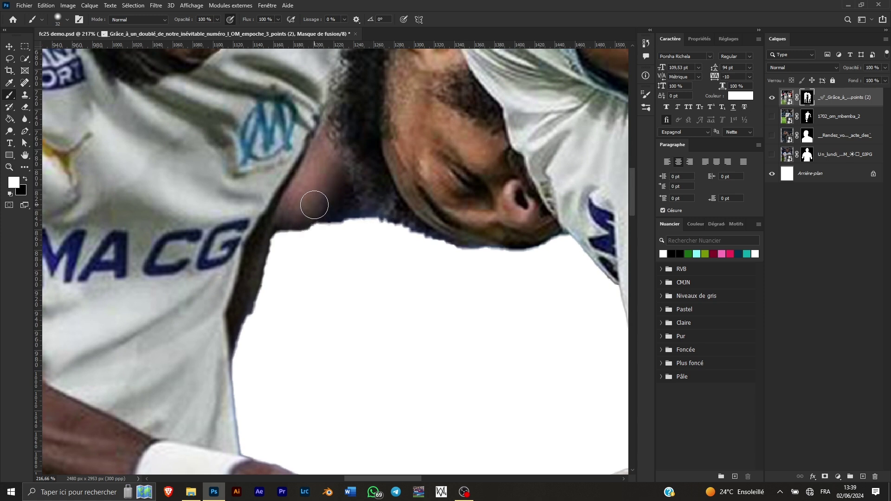
alt+right_click(314, 205)
drag(309, 202, 302, 210)
key(x)
mouse_move(275, 241)
mouse_down()
mouse_move(302, 174)
mouse_move(285, 234)
mouse_move(307, 198)
mouse_move(300, 231)
mouse_move(319, 192)
mouse_move(313, 226)
mouse_move(319, 213)
mouse_move(334, 214)
mouse_move(330, 174)
mouse_move(327, 212)
mouse_move(311, 199)
mouse_move(315, 170)
mouse_move(302, 190)
mouse_move(326, 120)
mouse_move(333, 189)
mouse_move(329, 141)
mouse_move(348, 196)
mouse_move(369, 222)
mouse_move(345, 179)
mouse_move(374, 219)
mouse_move(323, 160)
mouse_move(322, 200)
mouse_up()
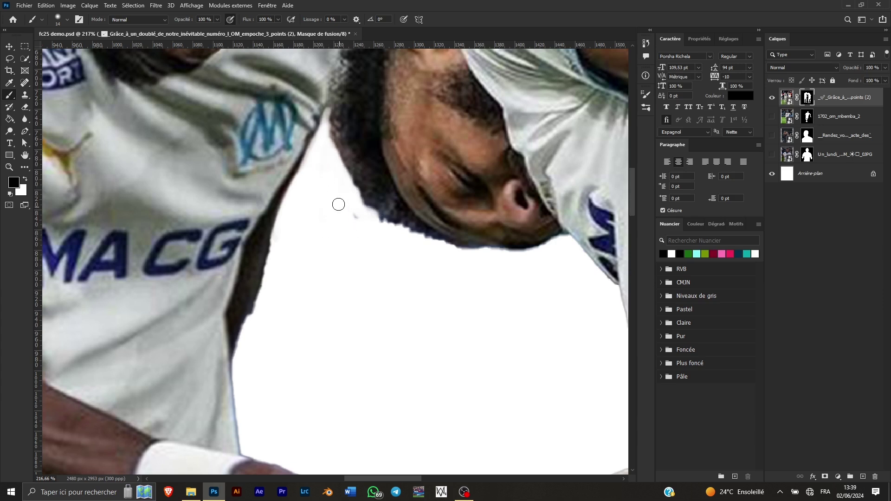
mouse_move(250, 329)
mouse_down()
mouse_move(275, 273)
mouse_move(264, 264)
mouse_move(274, 236)
mouse_up()
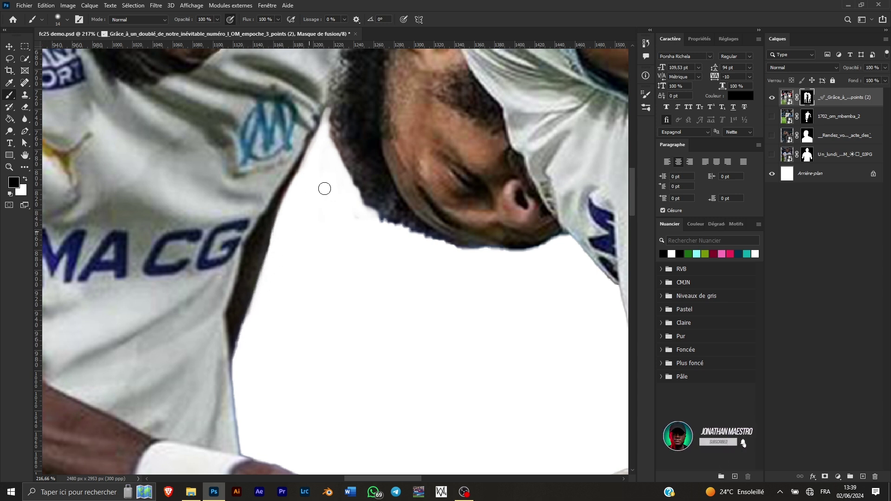
Shrink the handshake cutout's mask by applying the Minimum filter twice with a 1-pixel radius, preserving squareness
click(9, 168)
click(180, 19)
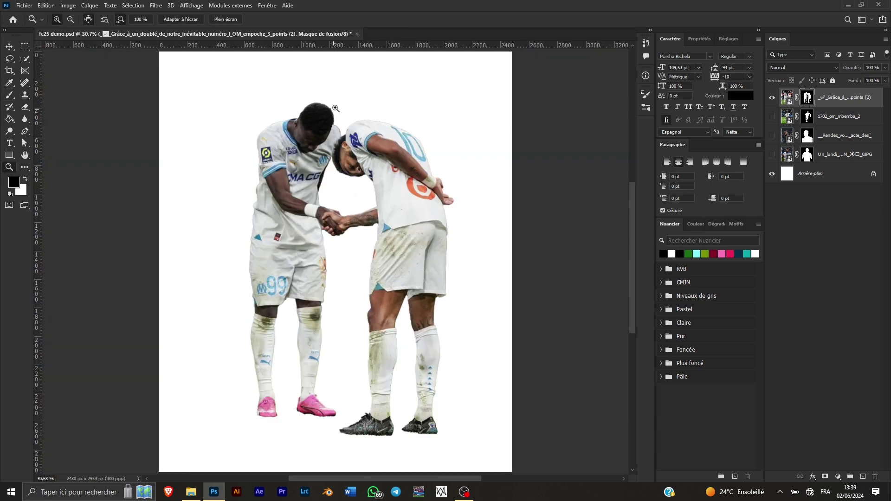
drag(336, 108, 364, 98)
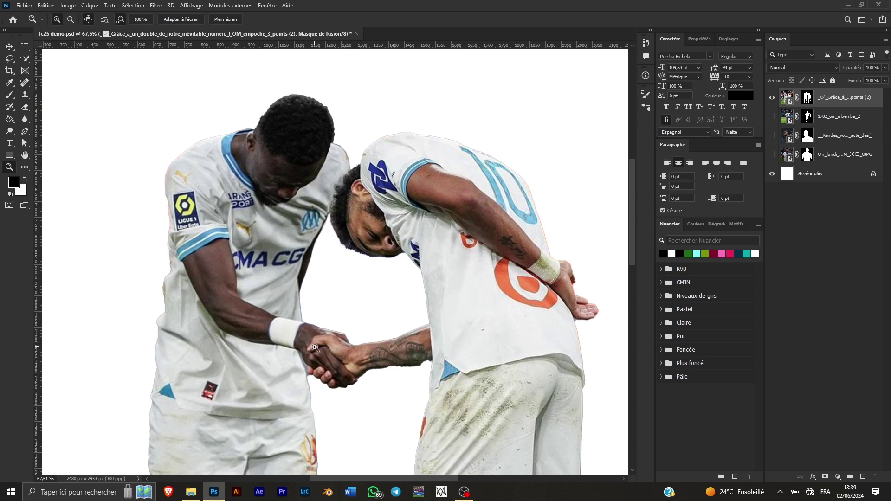
drag(421, 391, 429, 397)
drag(318, 309, 299, 299)
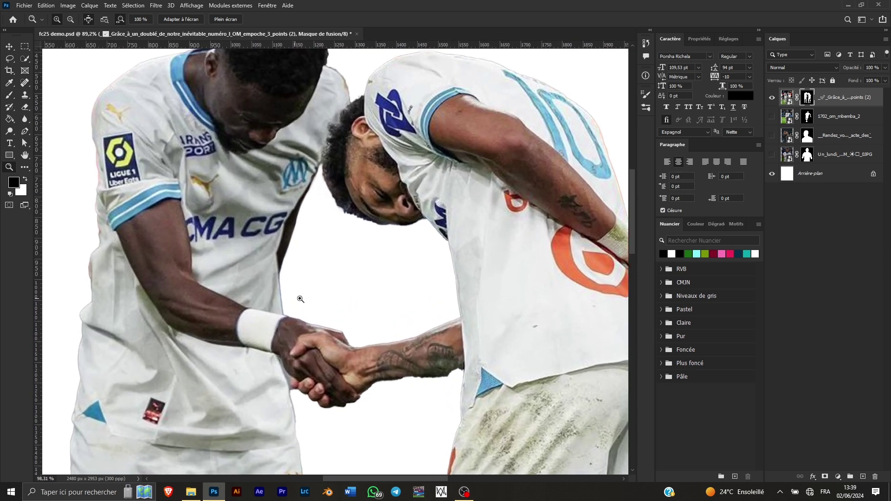
click(10, 47)
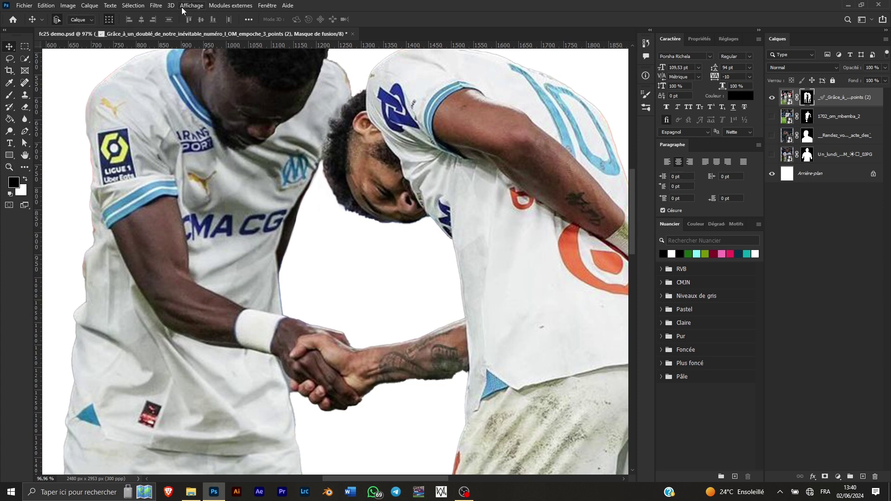
click(156, 5)
mouse_move(167, 204)
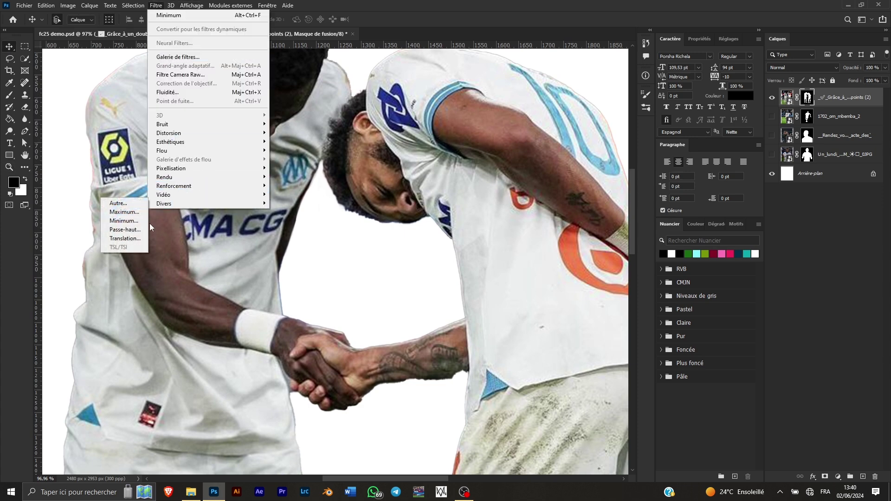
click(123, 221)
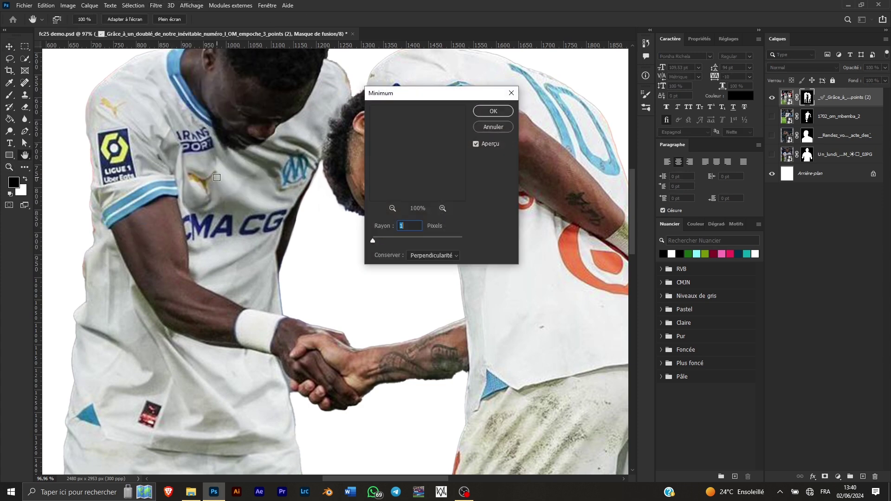
click(492, 111)
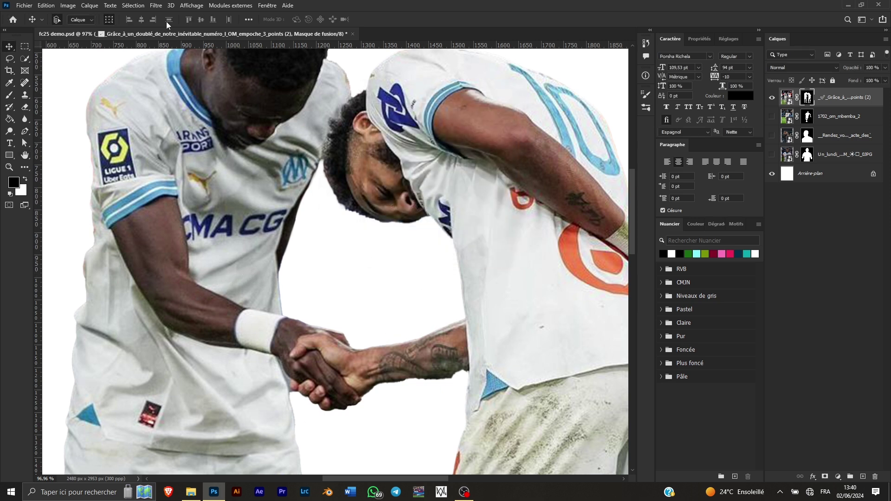
click(157, 5)
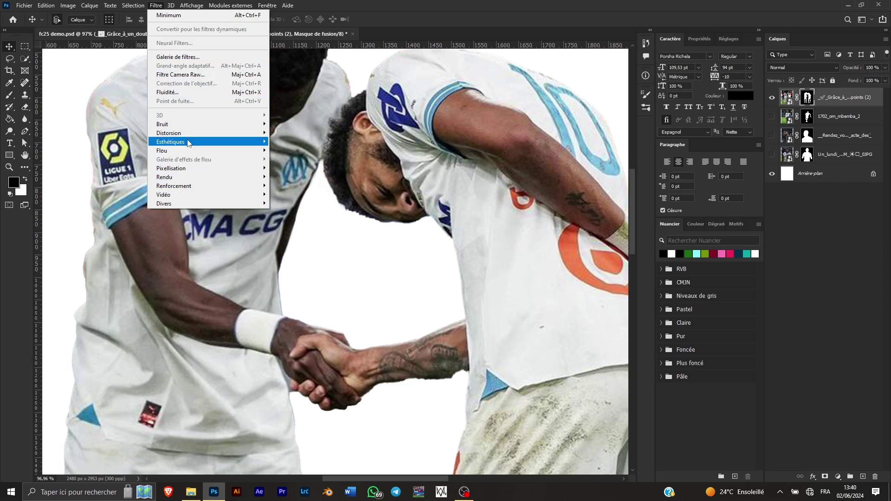
click(216, 15)
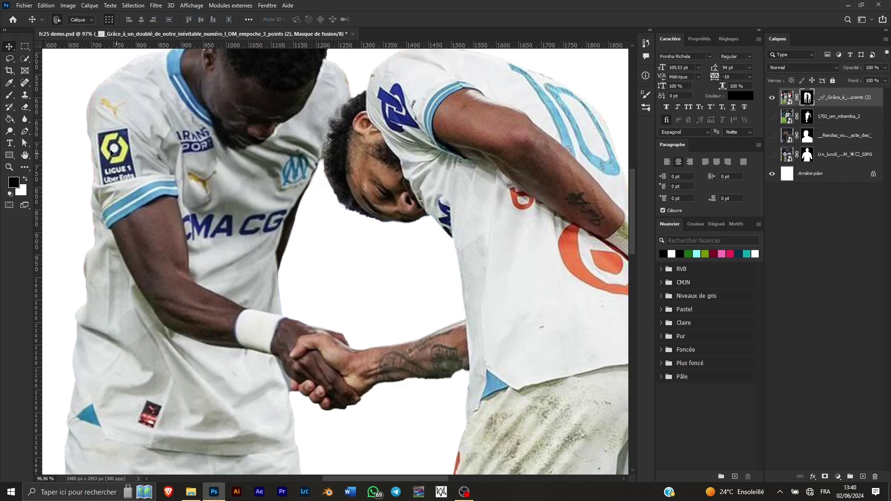
Paint white on the handshake mask with a 14 px brush to restore the lower edge of the right player's tattooed forearm
click(10, 95)
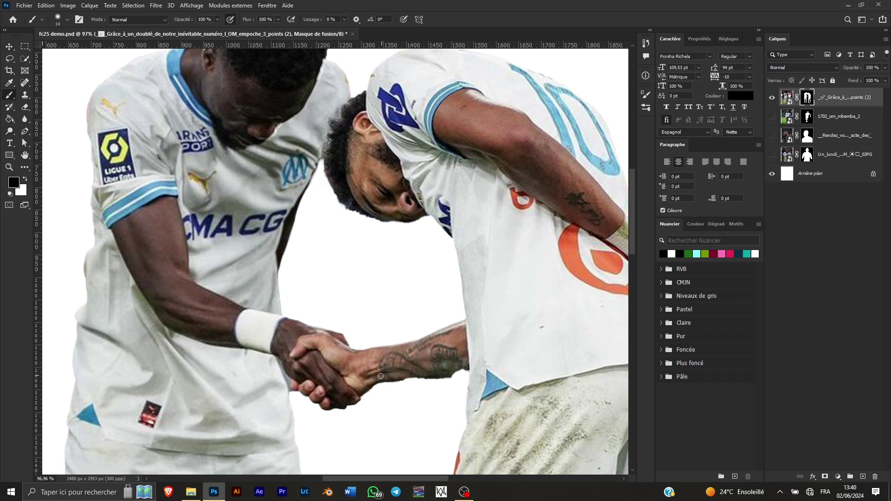
drag(380, 376, 423, 372)
key(alt)
key(alt)
key(alt)
key(ctrl+z)
key(x)
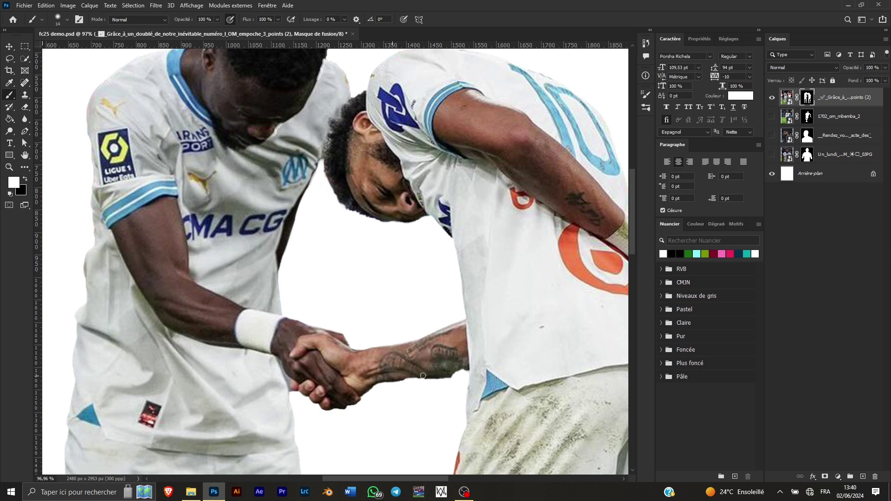
mouse_move(391, 377)
mouse_down()
mouse_move(472, 374)
mouse_move(431, 377)
mouse_move(465, 374)
mouse_up()
mouse_move(413, 378)
mouse_down()
mouse_move(433, 380)
mouse_move(394, 380)
mouse_move(474, 376)
mouse_move(411, 378)
mouse_move(445, 377)
mouse_up()
Hide the handshake layer and place the photo of the player taking a selfie with fans from the image folder at its default size
click(12, 168)
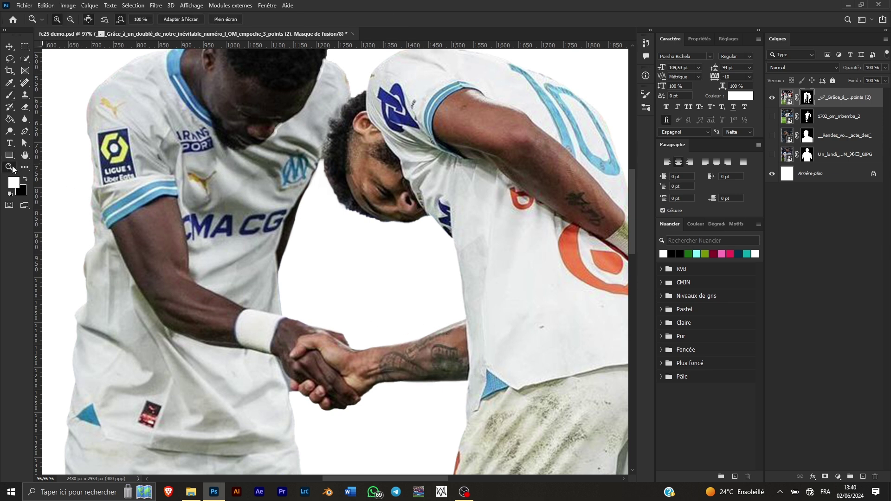
click(177, 19)
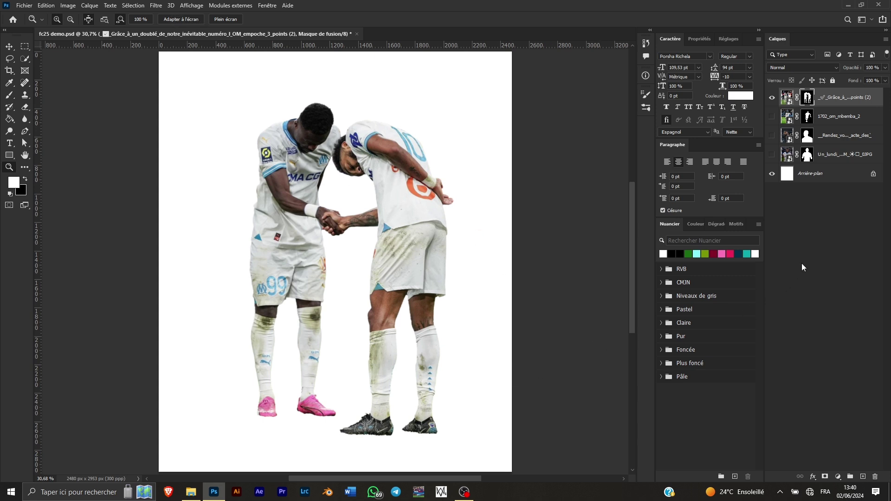
click(771, 98)
click(190, 492)
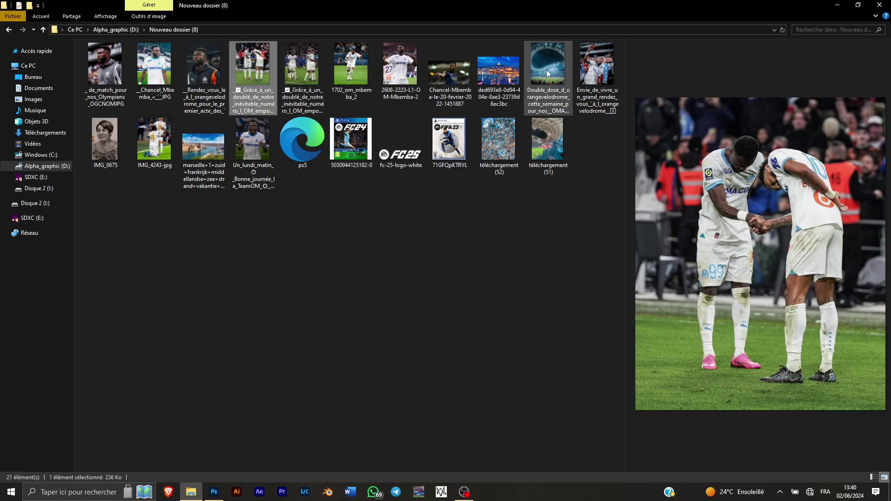
click(596, 78)
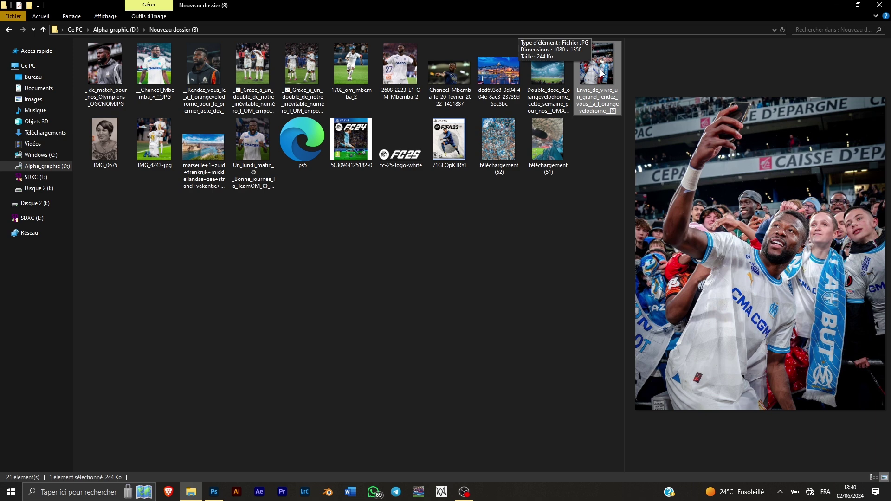
drag(601, 72, 281, 362)
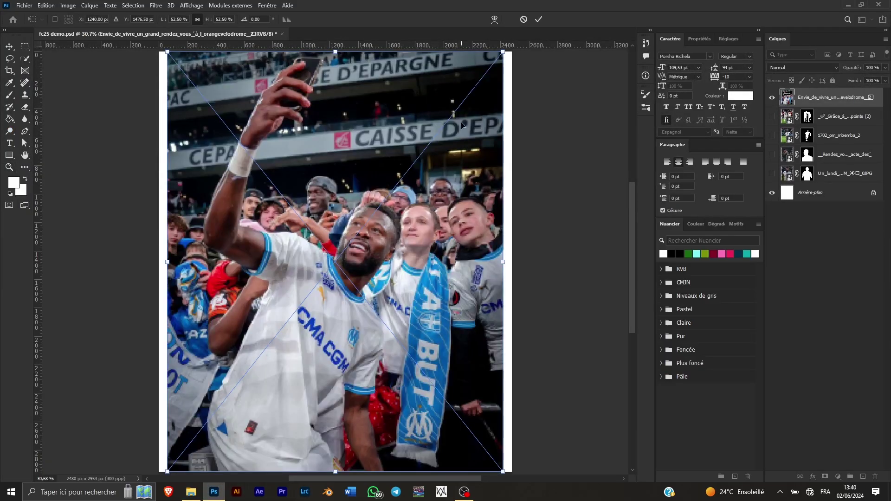
click(541, 19)
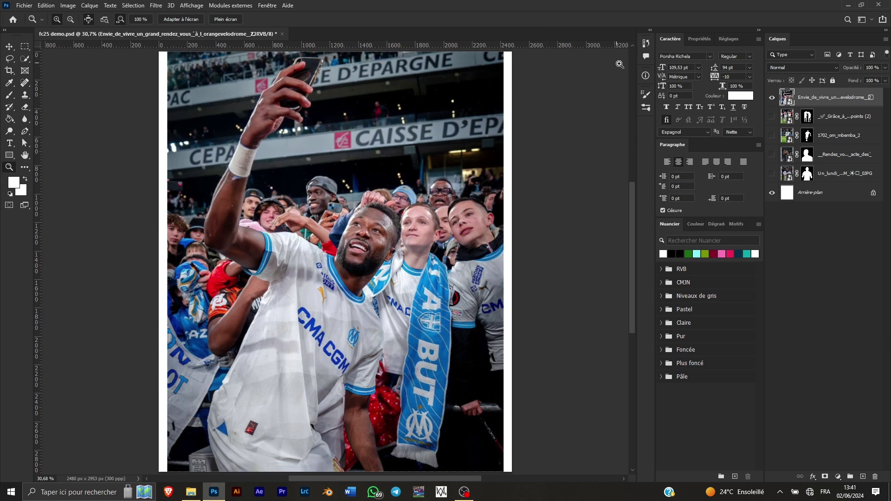
Show all the hidden cutout layers and move the selfie photo layer beneath them, just above the background
click(771, 98)
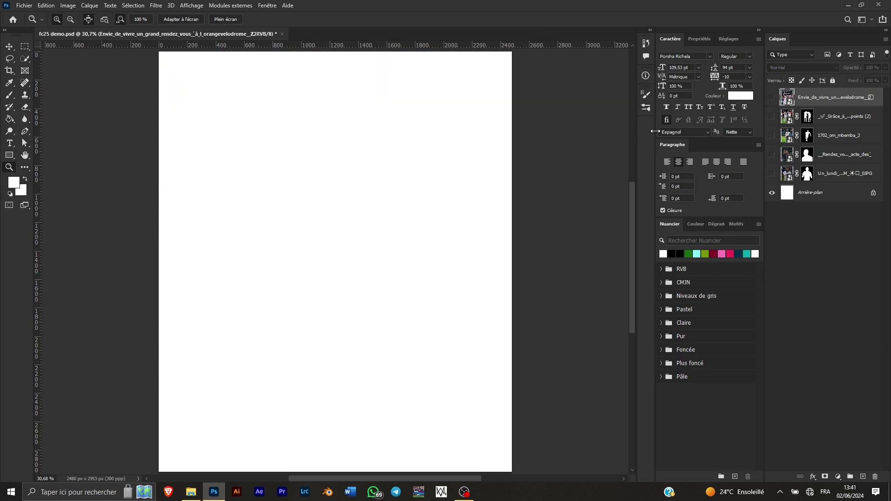
click(772, 98)
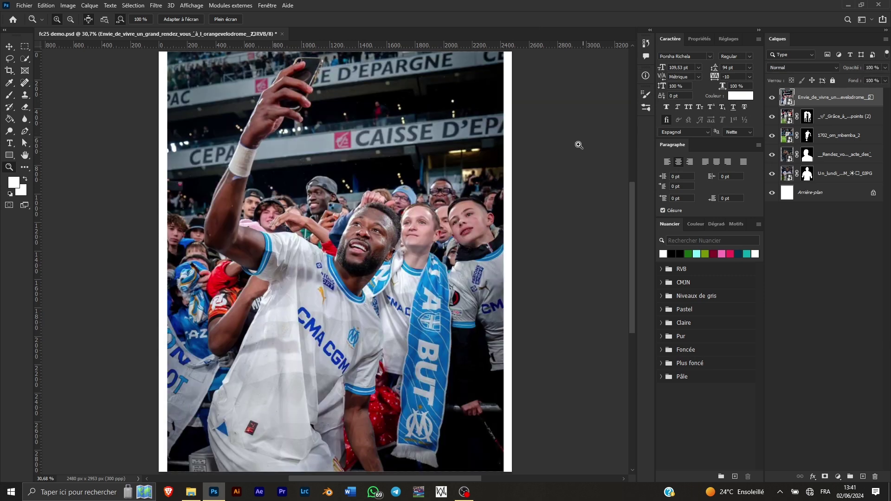
drag(812, 98, 812, 183)
click(9, 47)
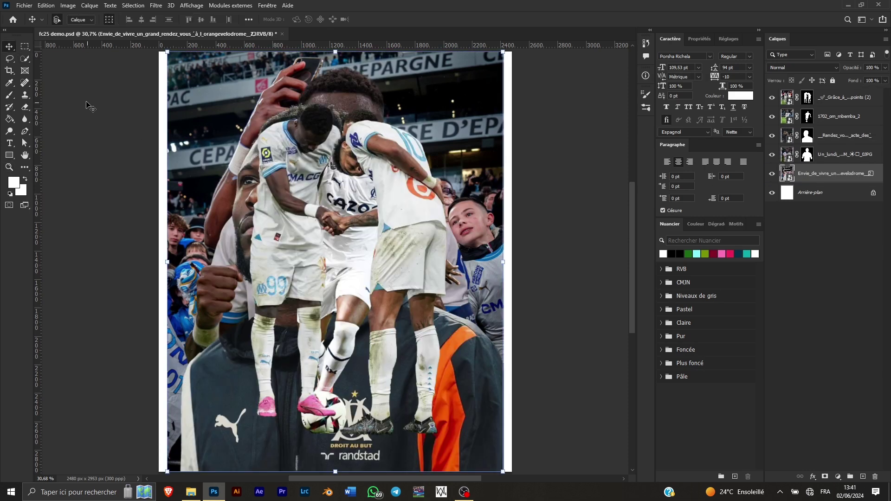
click(135, 111)
Scale the handshake cutout to 72.91% and position it in the lower right part of the poster
drag(389, 206, 433, 229)
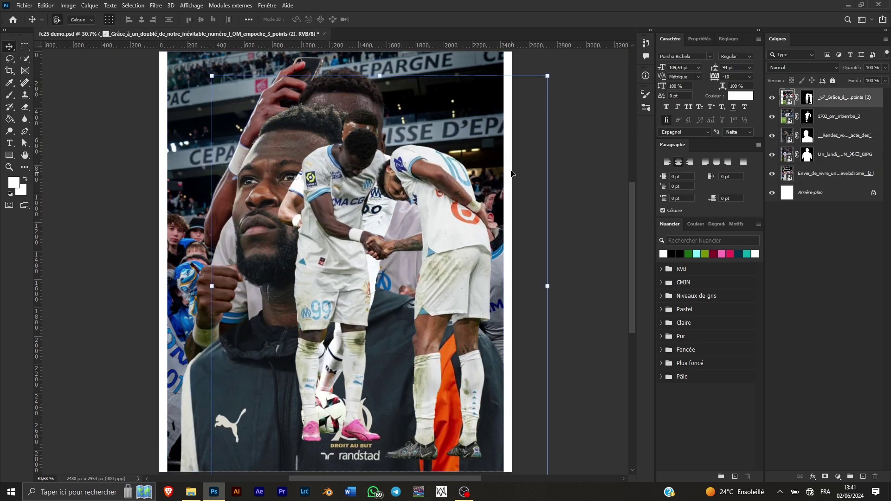
drag(547, 75, 456, 221)
drag(375, 314, 429, 313)
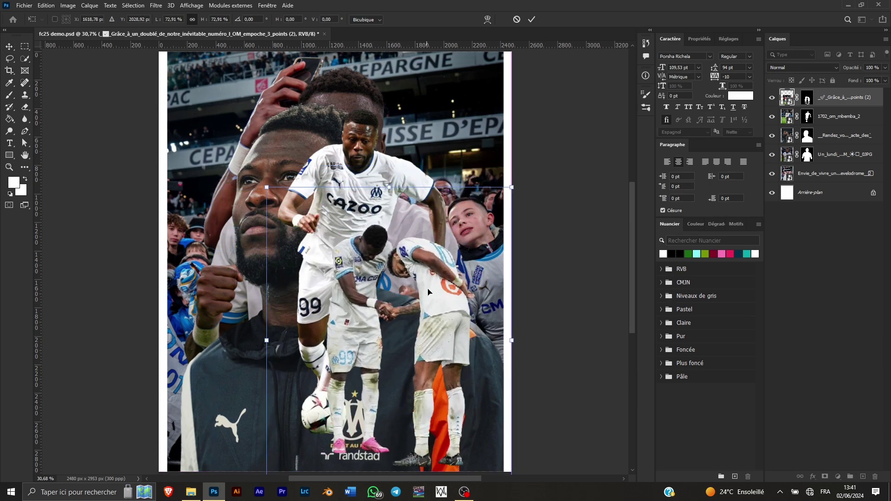
click(532, 20)
Scale the 1702_om_mbemba_2 cutout to 72.41%, place it beside the left handshake player, and shift the large portrait slightly upward
click(360, 165)
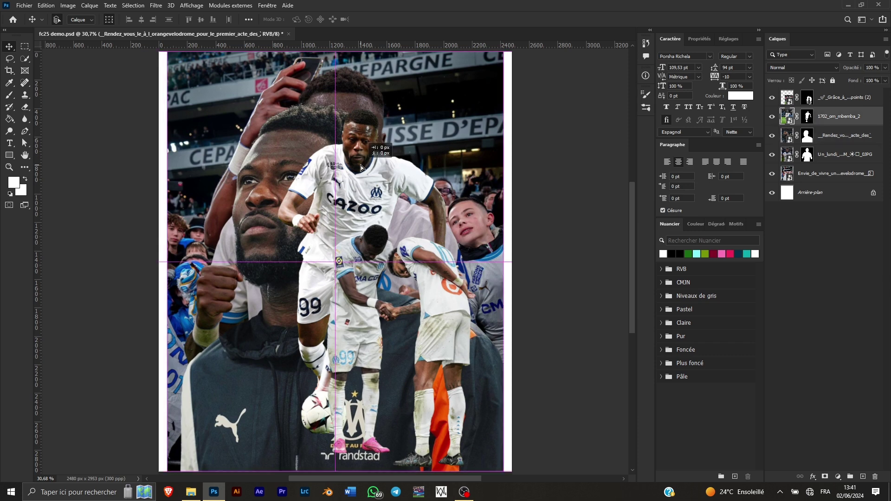
drag(360, 165, 337, 198)
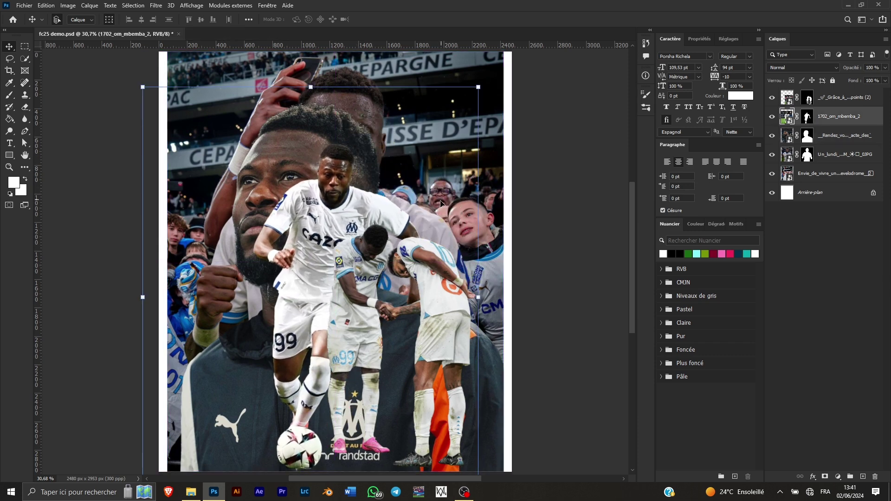
drag(478, 89, 385, 202)
drag(280, 315, 343, 300)
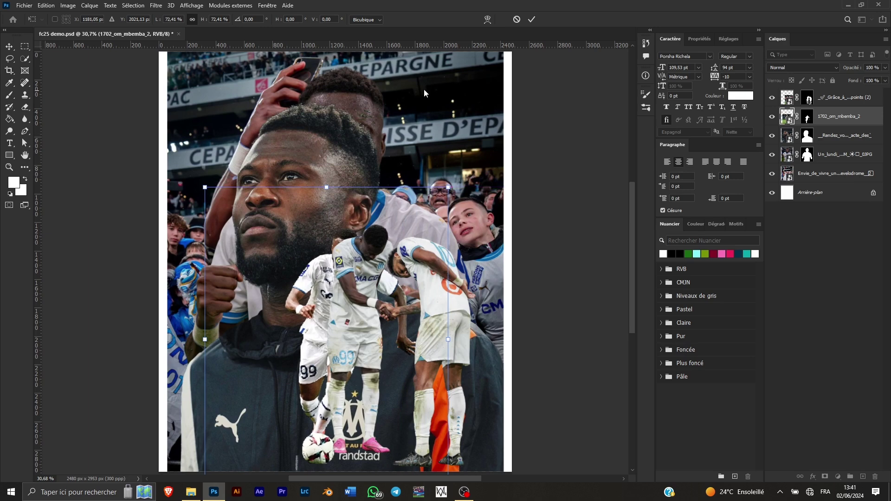
click(550, 76)
drag(331, 179, 331, 155)
click(523, 116)
Scale the shouting player cutout to 58.34%, move it to the right of the large portrait, and stack its layer above the portrait layer
click(423, 192)
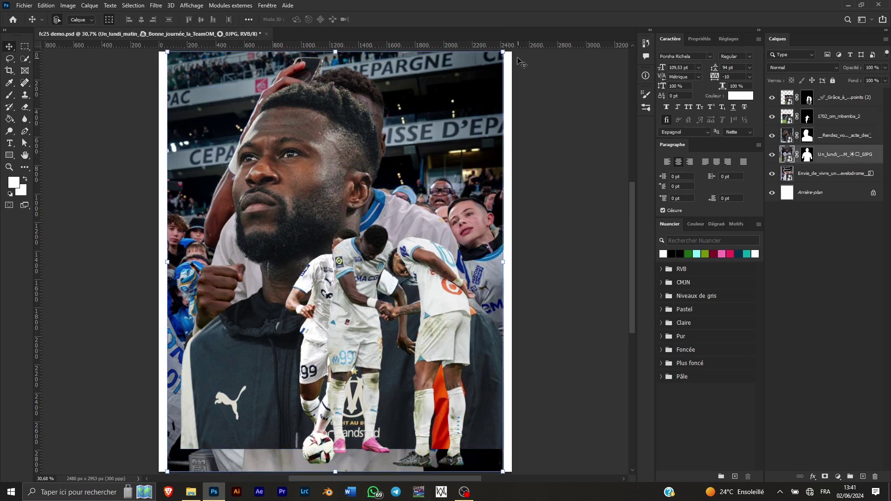
key(ctrl+t)
drag(503, 51, 362, 226)
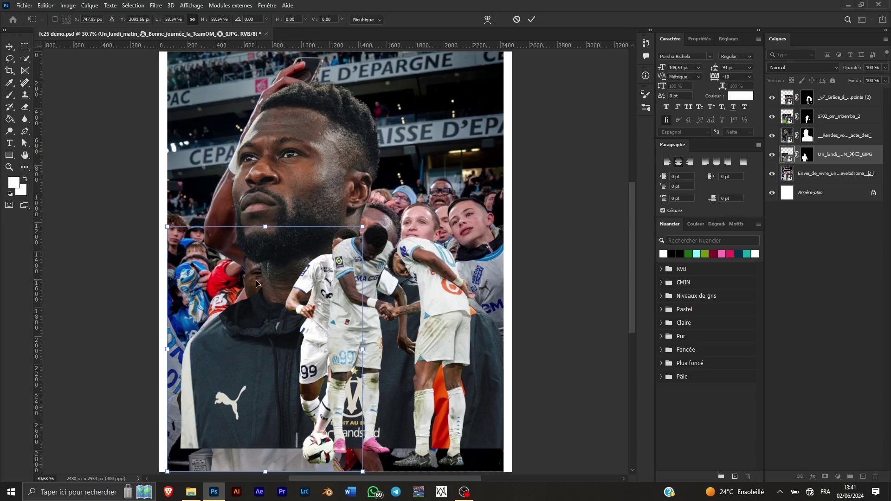
drag(256, 284, 439, 137)
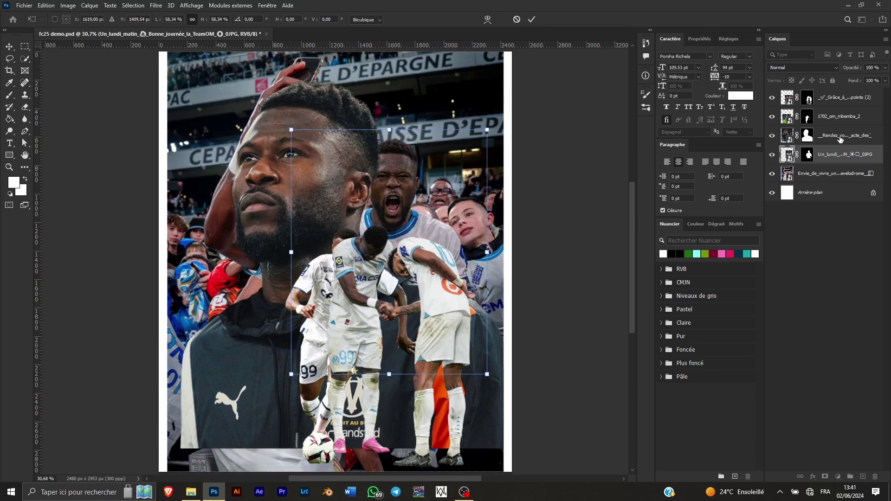
drag(833, 126, 831, 127)
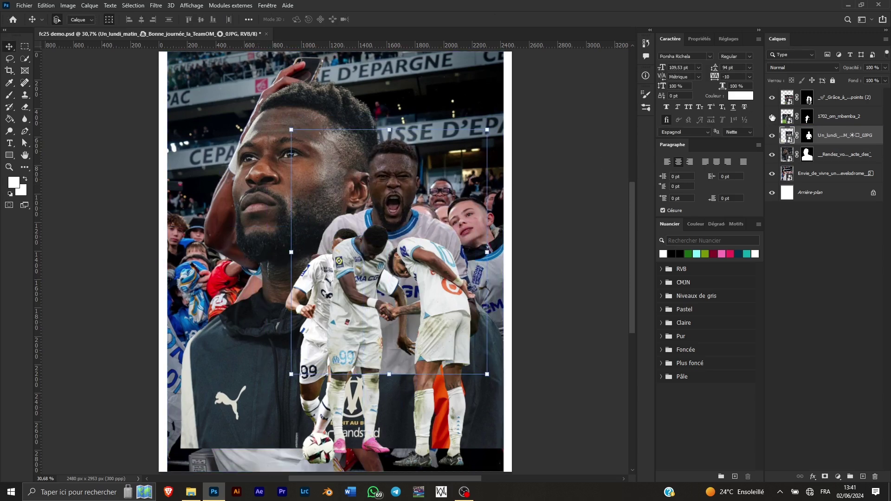
Hide the 1702_om_mbemba_2 layer, then scale the handshake cutout to 85.14% and place it over the lower part of the portrait's jacket
click(772, 117)
drag(446, 281, 370, 295)
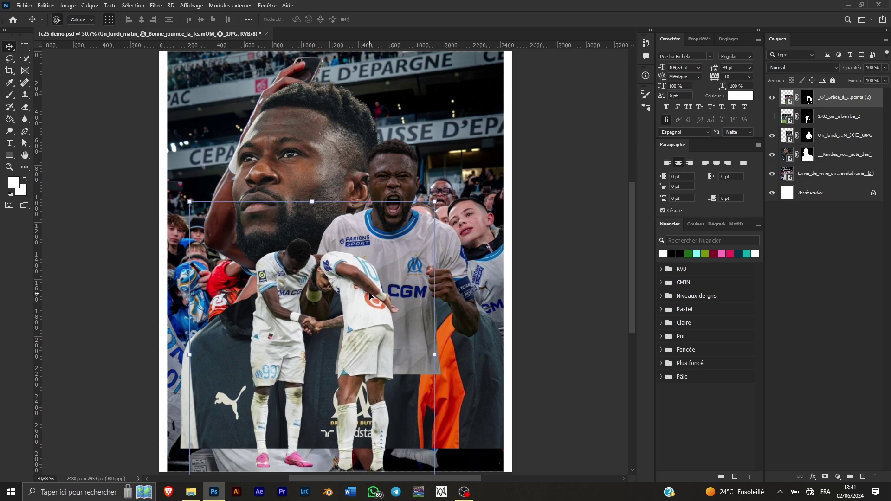
drag(435, 201, 397, 247)
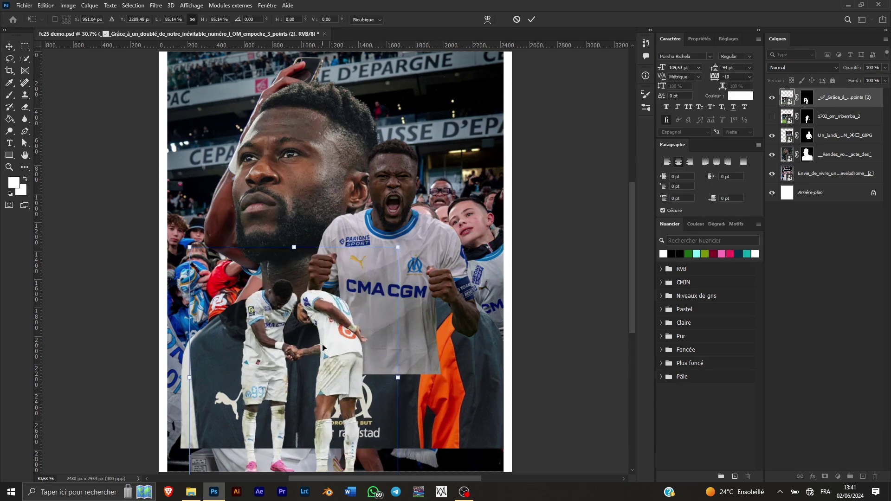
drag(325, 349, 355, 324)
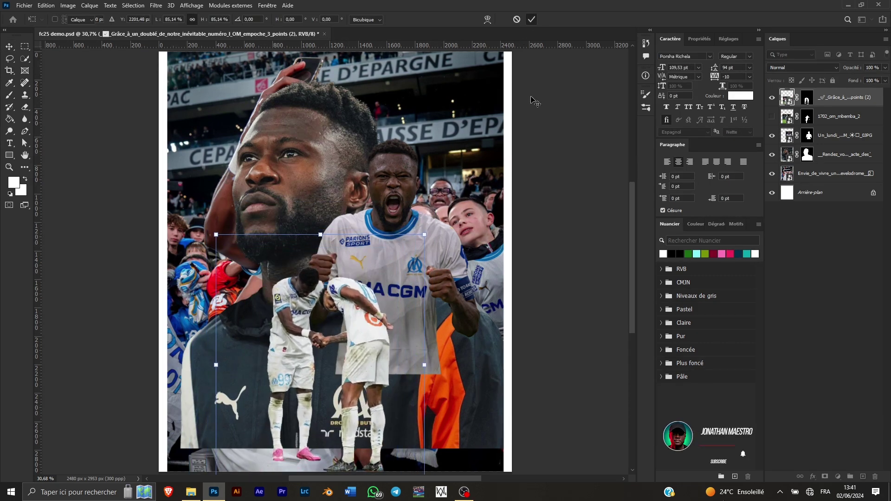
key(Return)
Move the shouting player cutout left so it overlaps the large portrait, and enlarge it slightly
drag(430, 177, 400, 192)
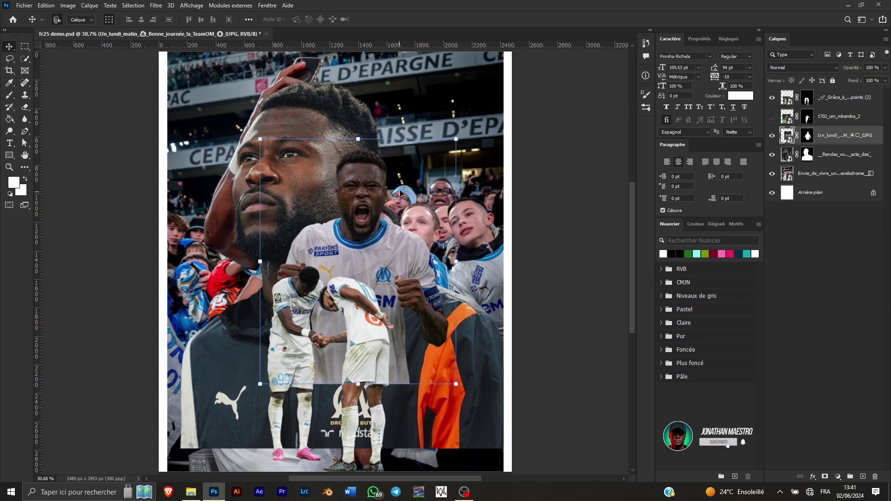
mouse_move(454, 138)
mouse_down()
mouse_move(507, 95)
mouse_move(469, 129)
mouse_up()
drag(369, 213, 379, 230)
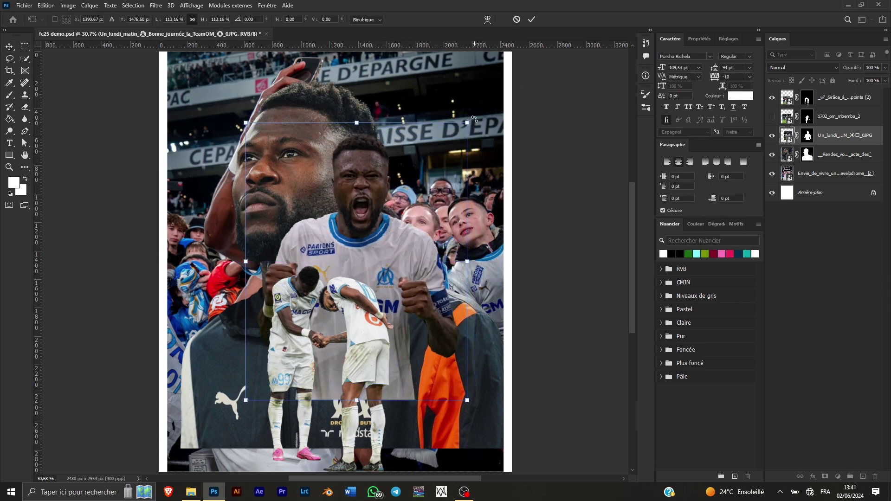
drag(474, 119, 296, 310)
click(533, 19)
Shrink the selfie photo into the poster's lower right corner and move its layer directly below the handshake layer
click(831, 173)
key(ctrl+t)
drag(187, 327, 386, 317)
drag(828, 174, 826, 110)
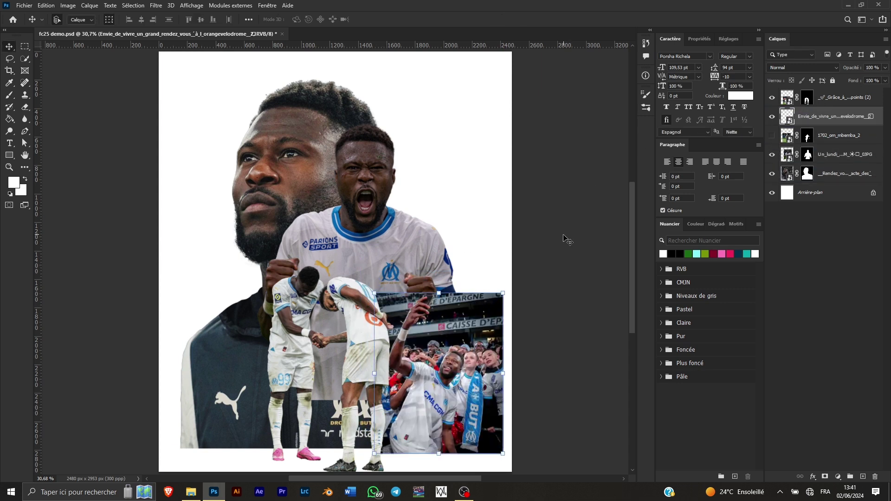
Scale the handshake cutout to 93.88% and shift it right to the bottom centre, overlapping the selfie photo's left edge
mouse_move(366, 342)
mouse_down()
mouse_move(396, 334)
mouse_move(372, 328)
mouse_move(380, 330)
mouse_up()
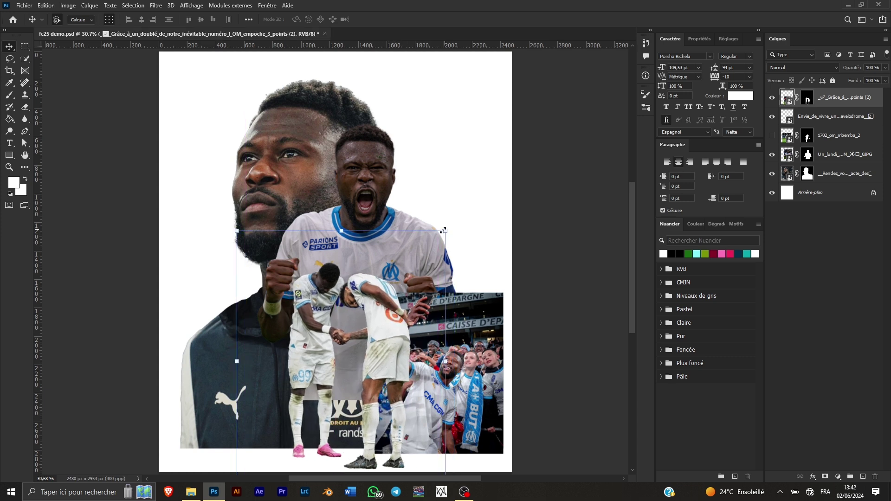
drag(443, 230, 434, 241)
drag(373, 314, 381, 323)
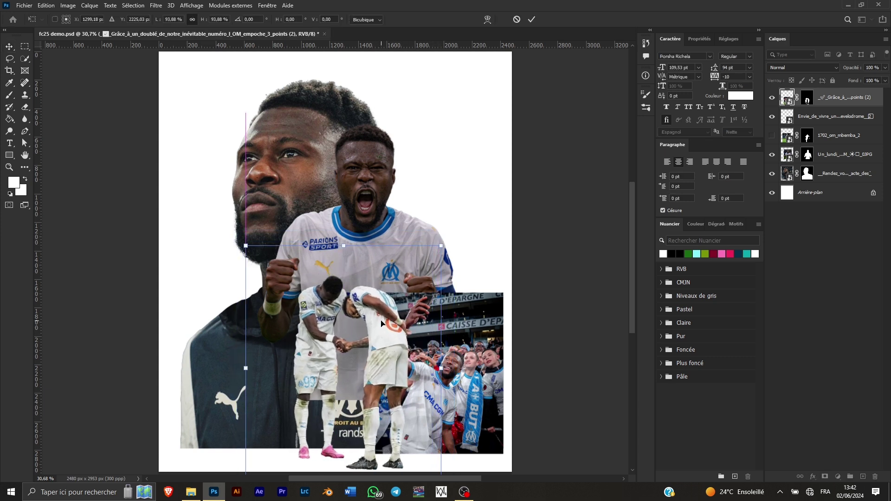
click(531, 18)
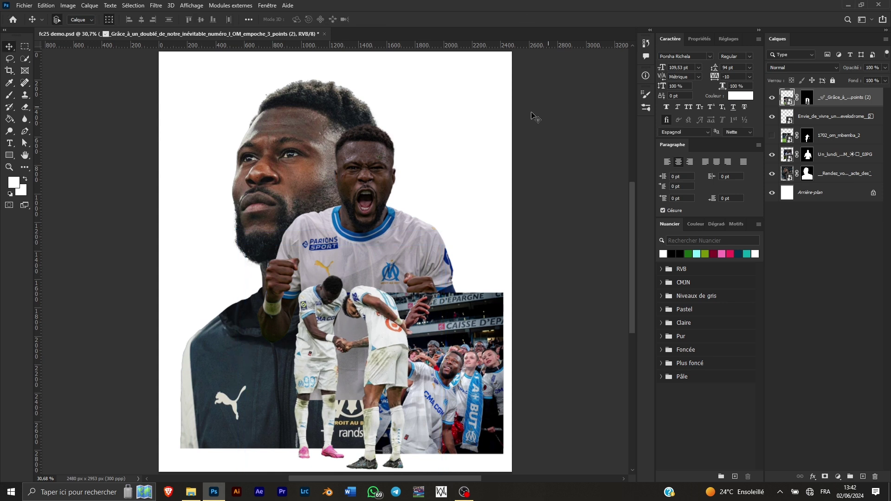
Move the shouting player cutout slightly up and left, and scale it to 104.76%
drag(395, 197, 388, 190)
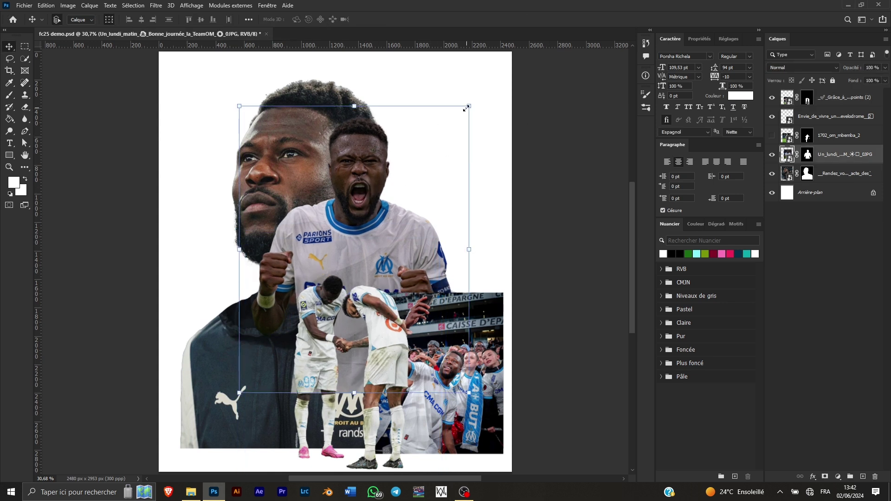
drag(464, 109, 473, 101)
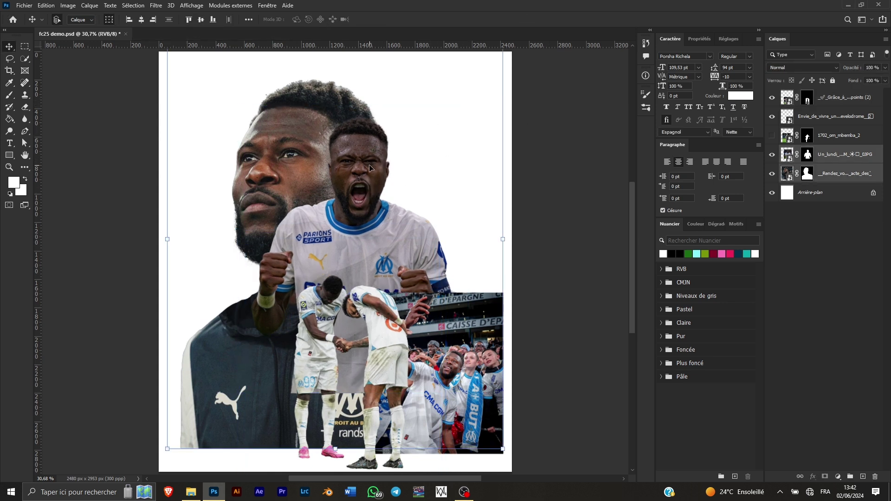
click(567, 154)
click(361, 190)
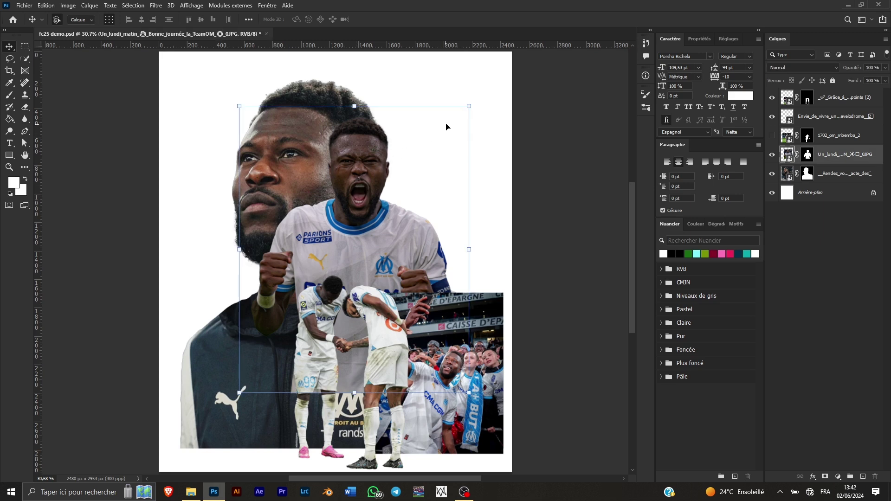
drag(472, 106, 480, 92)
drag(382, 190, 375, 198)
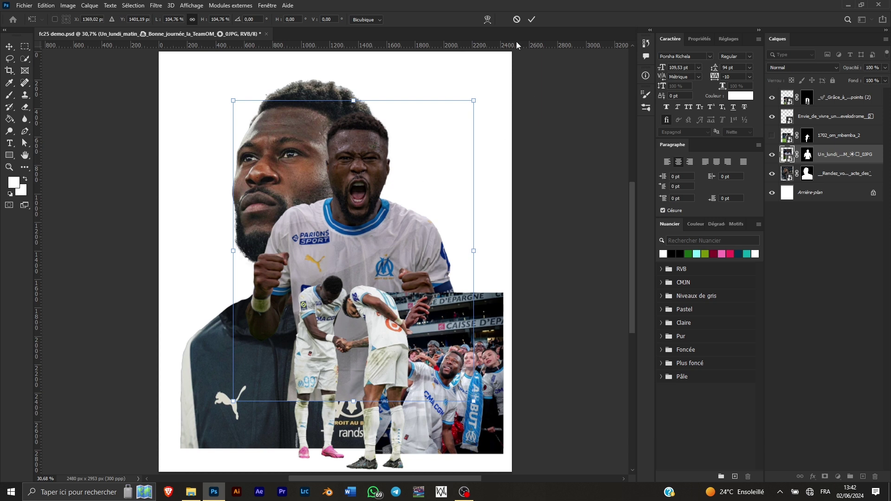
click(532, 20)
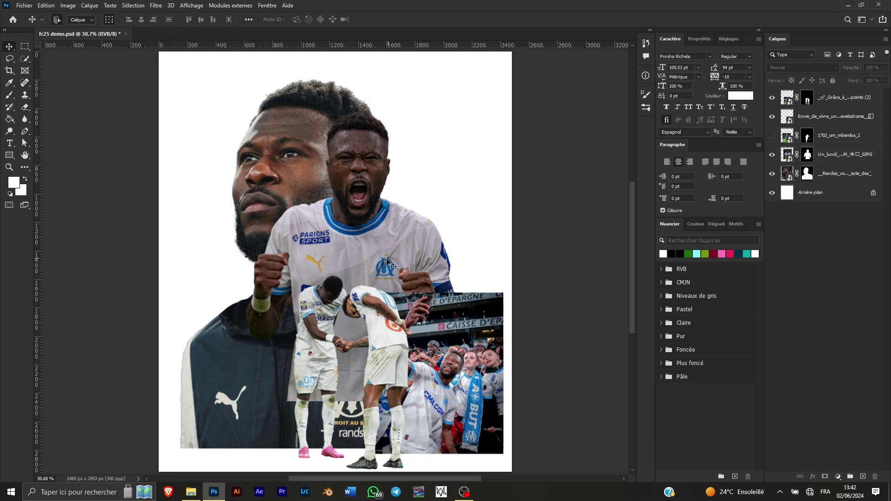
Place the crowd photo téléchargement (52) in the poster and scale it to 43.68% over the large portrait's jacket at the lower left
click(192, 493)
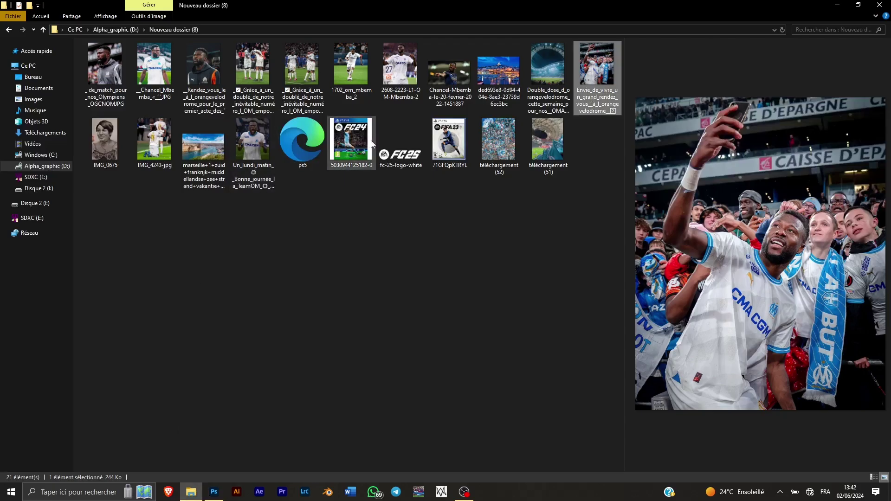
click(502, 145)
drag(502, 145, 270, 398)
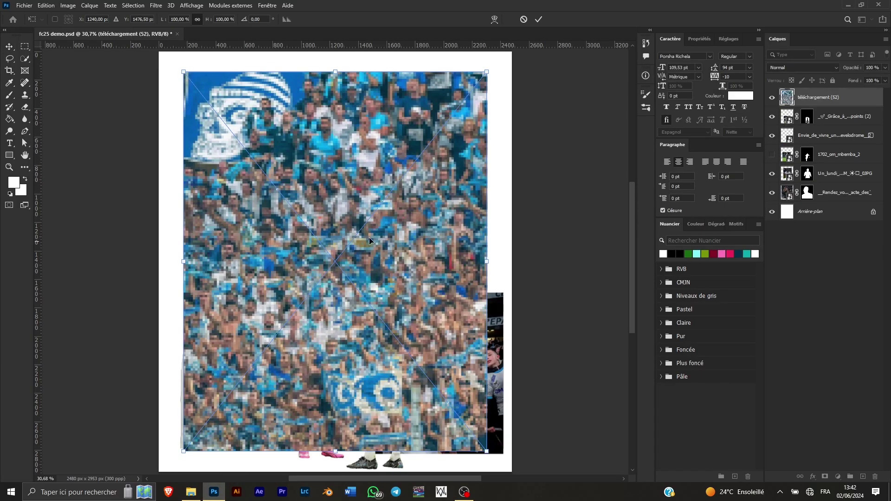
drag(478, 79, 290, 308)
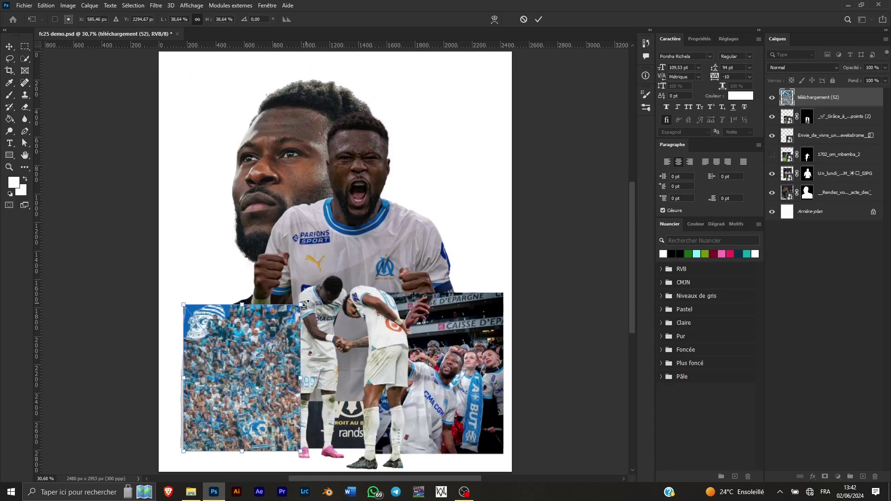
drag(280, 356, 317, 374)
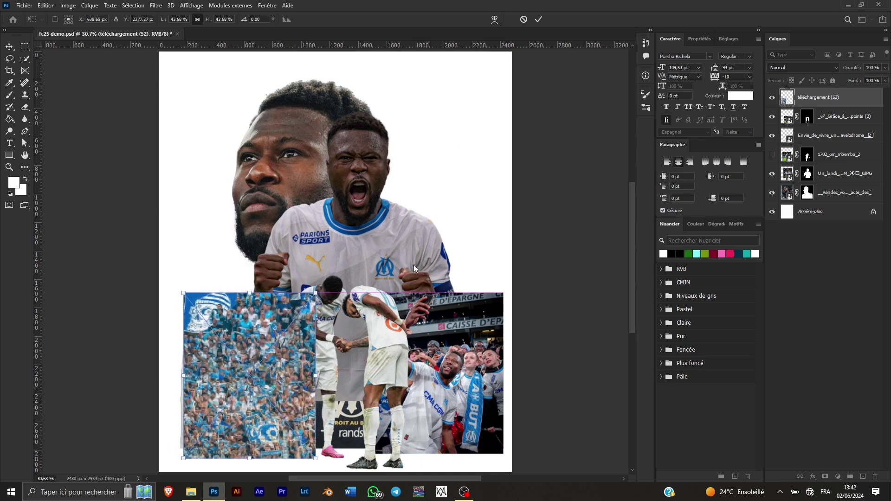
Move the crowd photo layer directly above the large portrait layer and clip it to the portrait with a clipping mask
drag(850, 103, 832, 184)
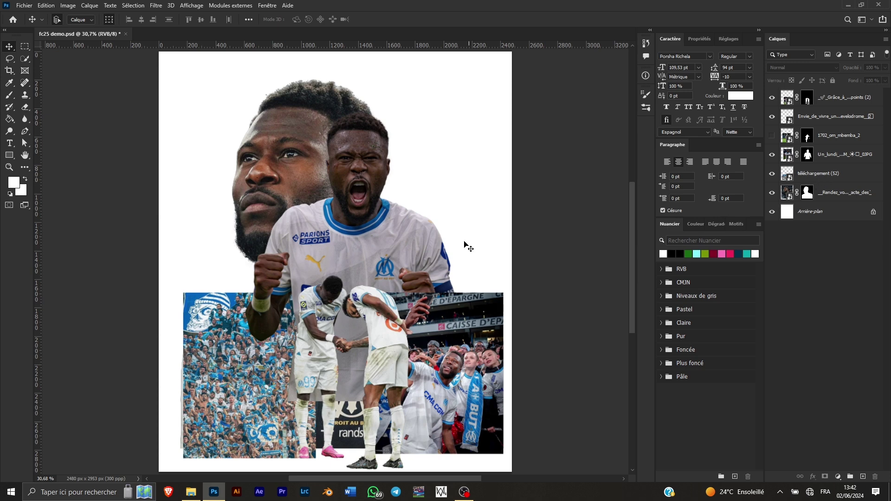
click(246, 351)
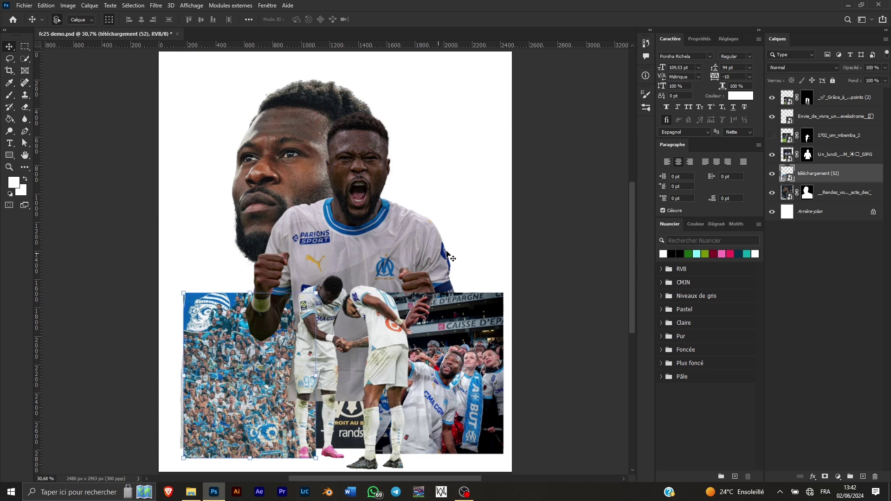
right_click(853, 178)
click(735, 288)
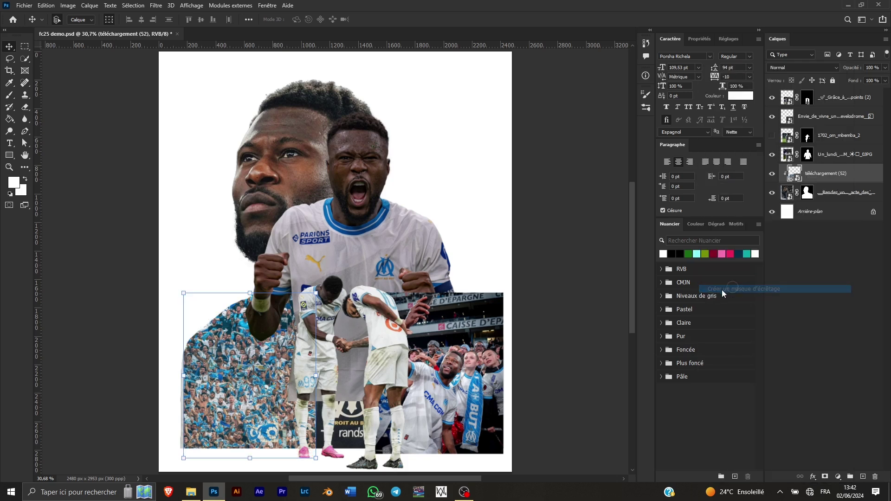
drag(221, 395, 224, 395)
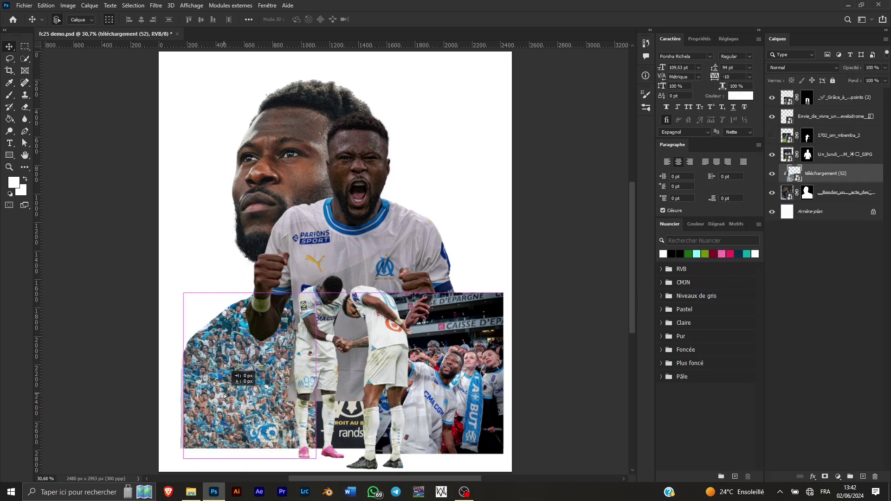
Shift the selfie photo slightly right, closer to the poster's right edge
click(458, 362)
click(558, 305)
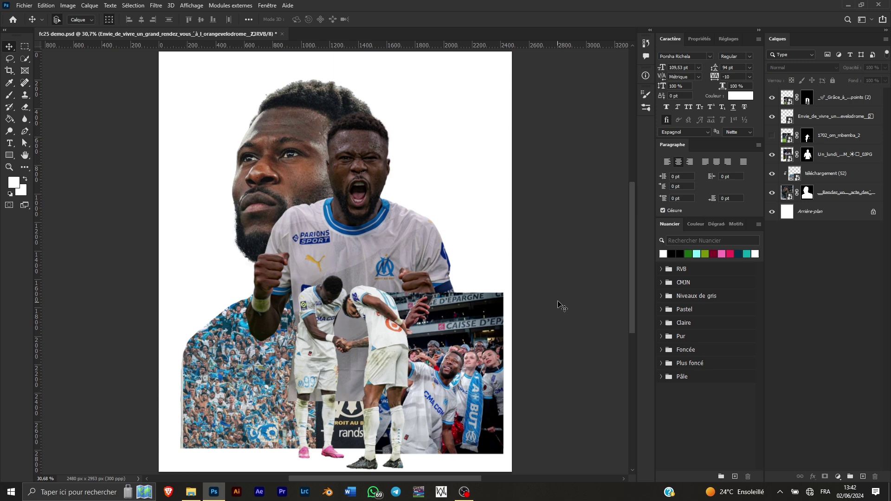
click(475, 356)
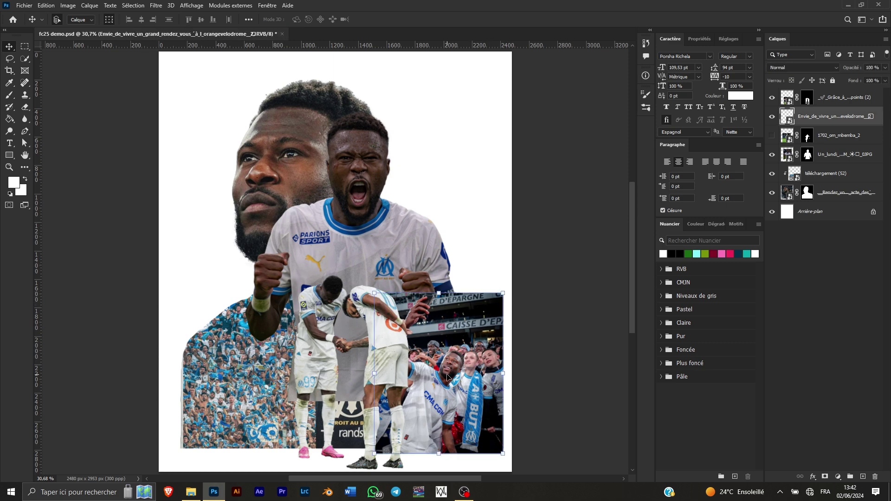
drag(446, 377, 450, 375)
click(831, 155)
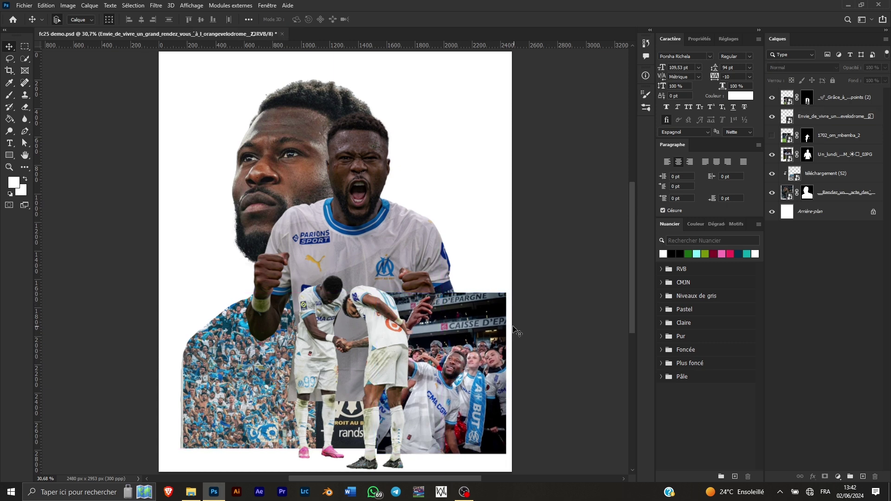